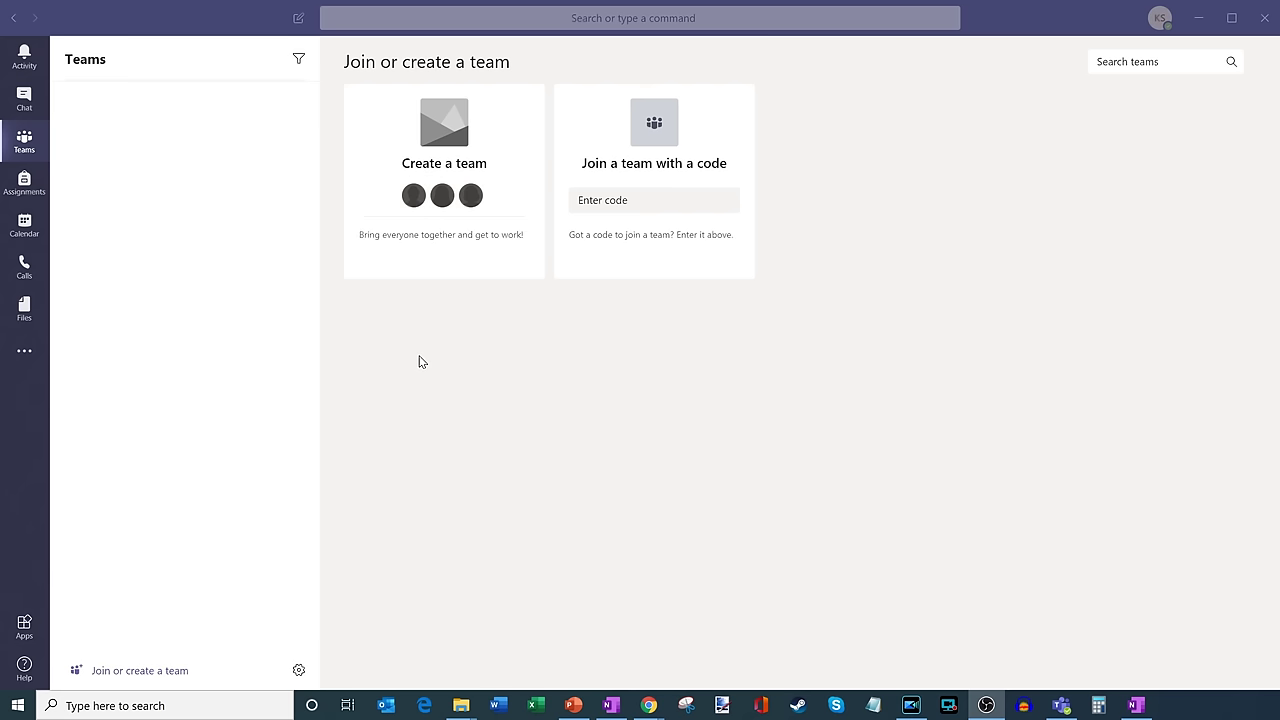
- Create a public team of type Other named "YouTube Video Creators"
click(229, 183)
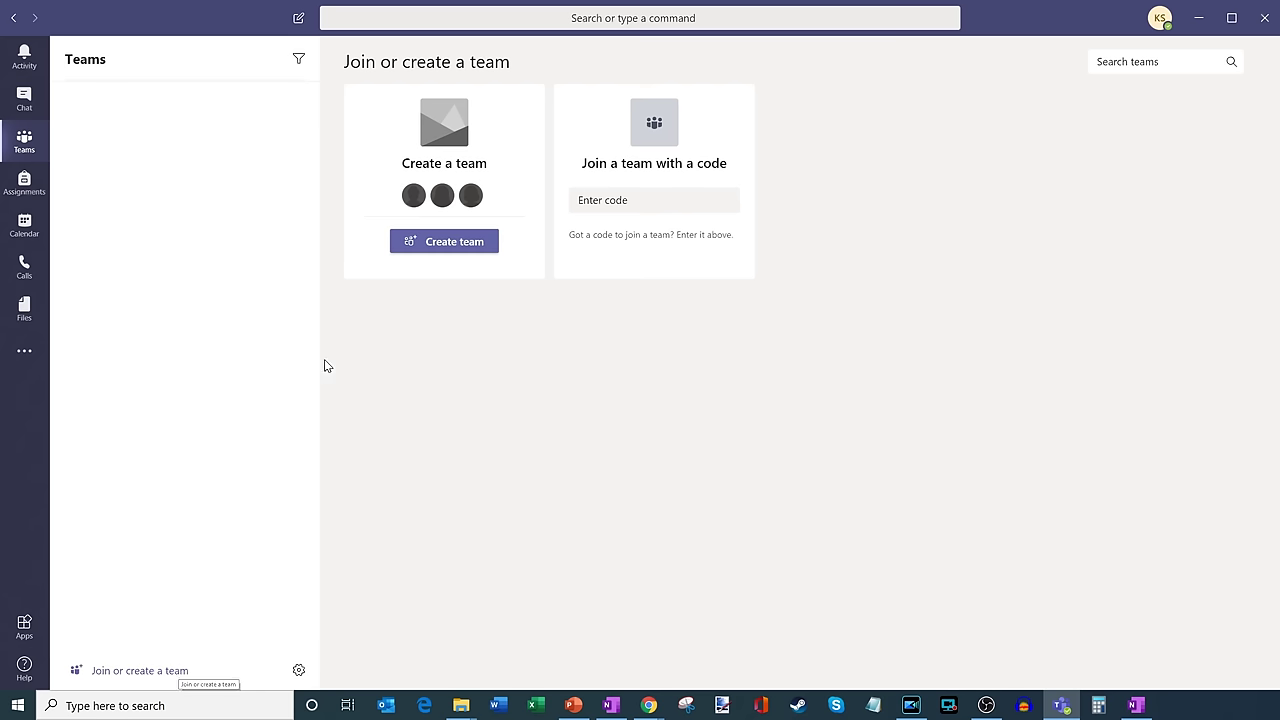
click(452, 241)
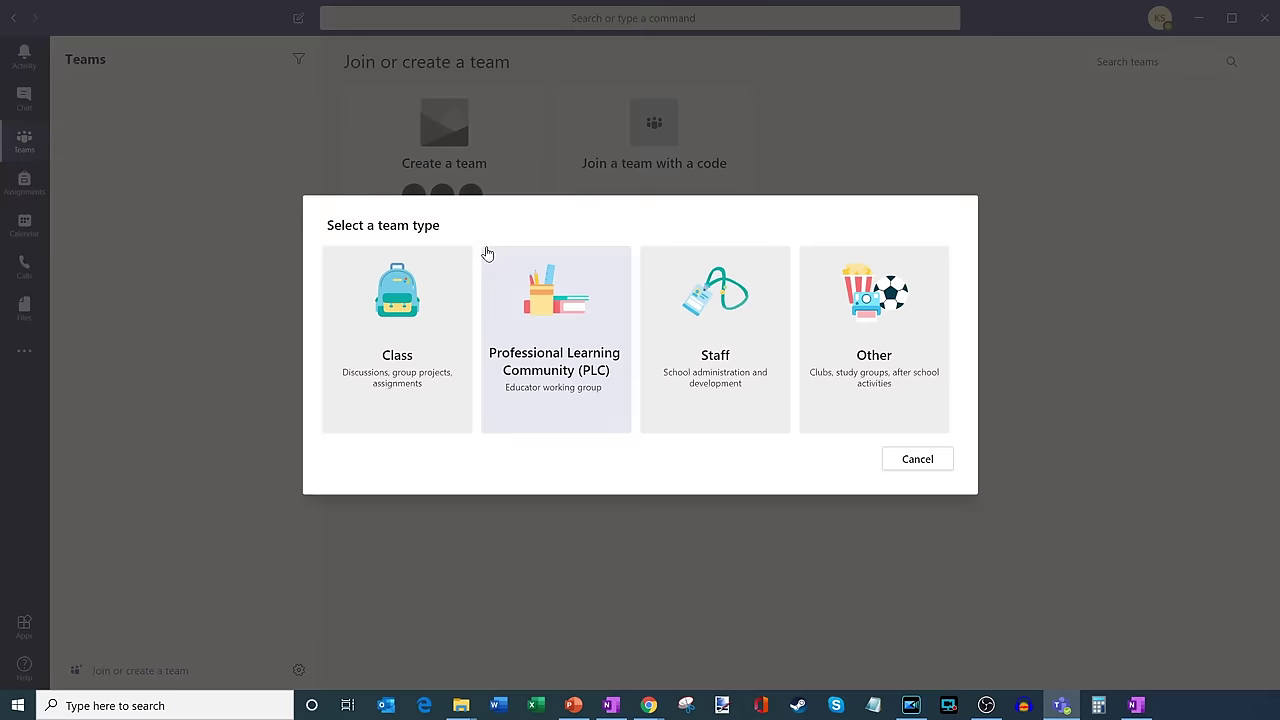
click(881, 366)
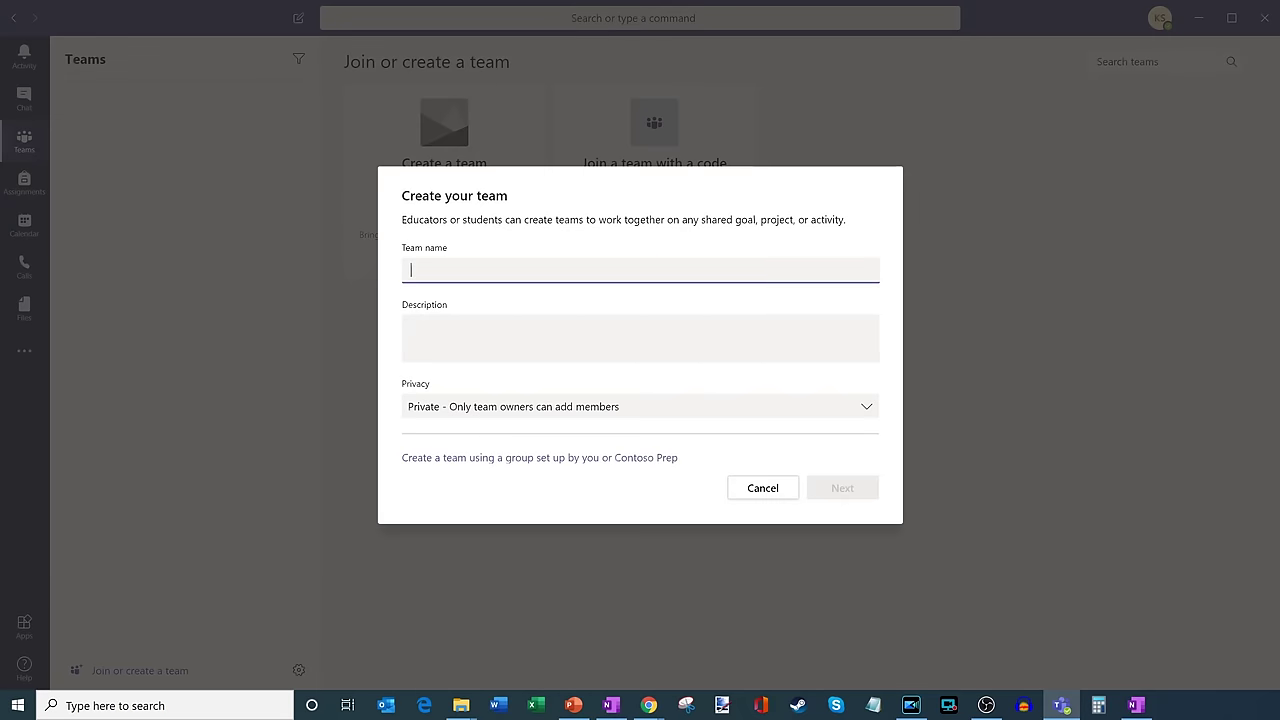
text(YouTube Video Creators)
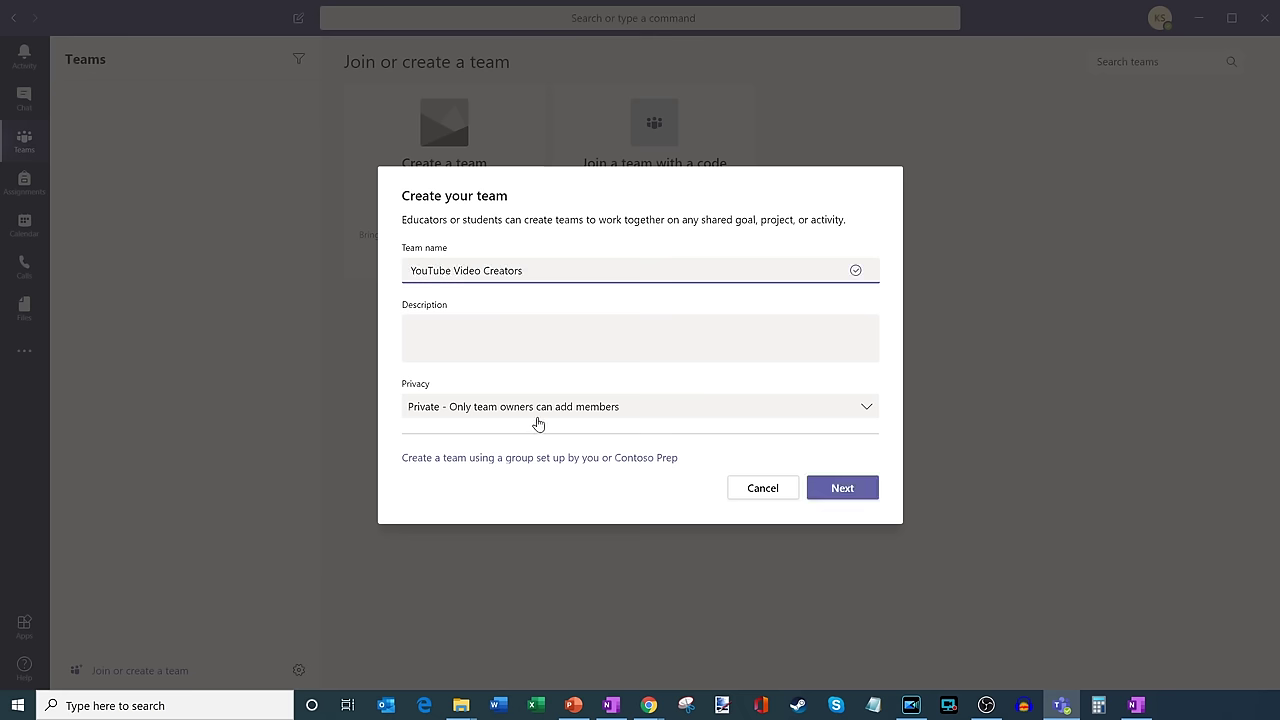
click(578, 413)
click(597, 474)
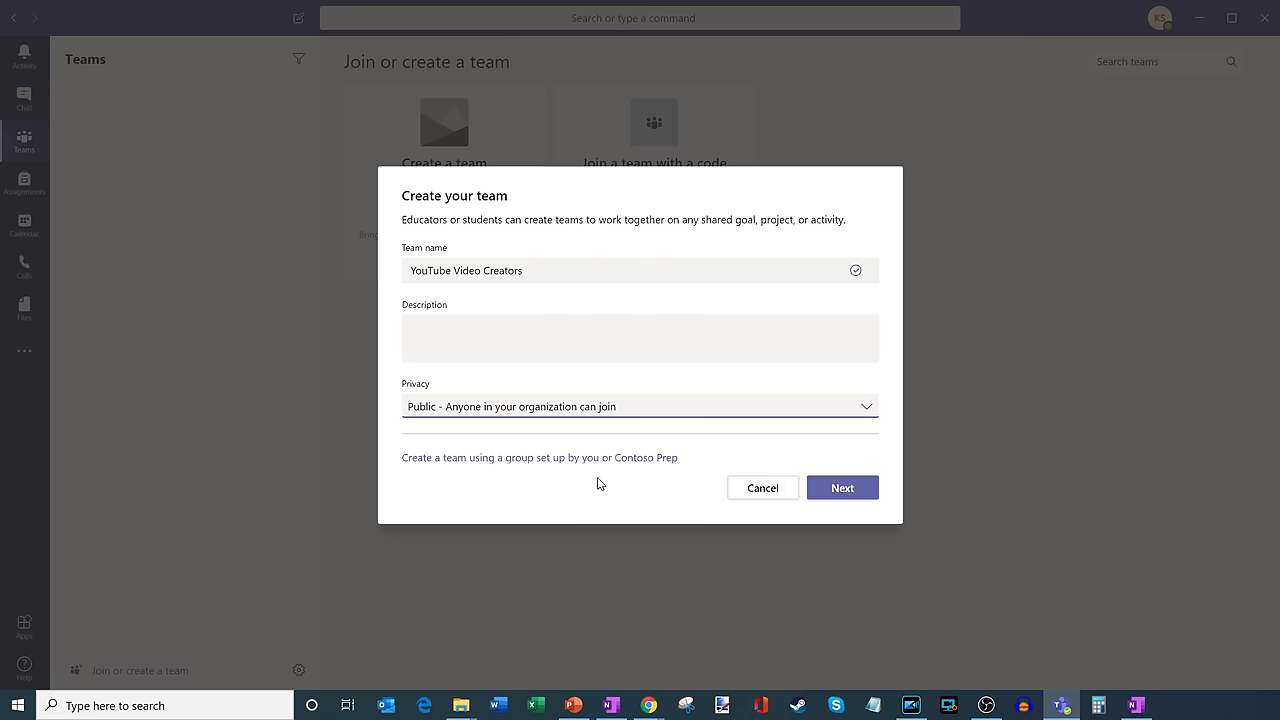
click(842, 490)
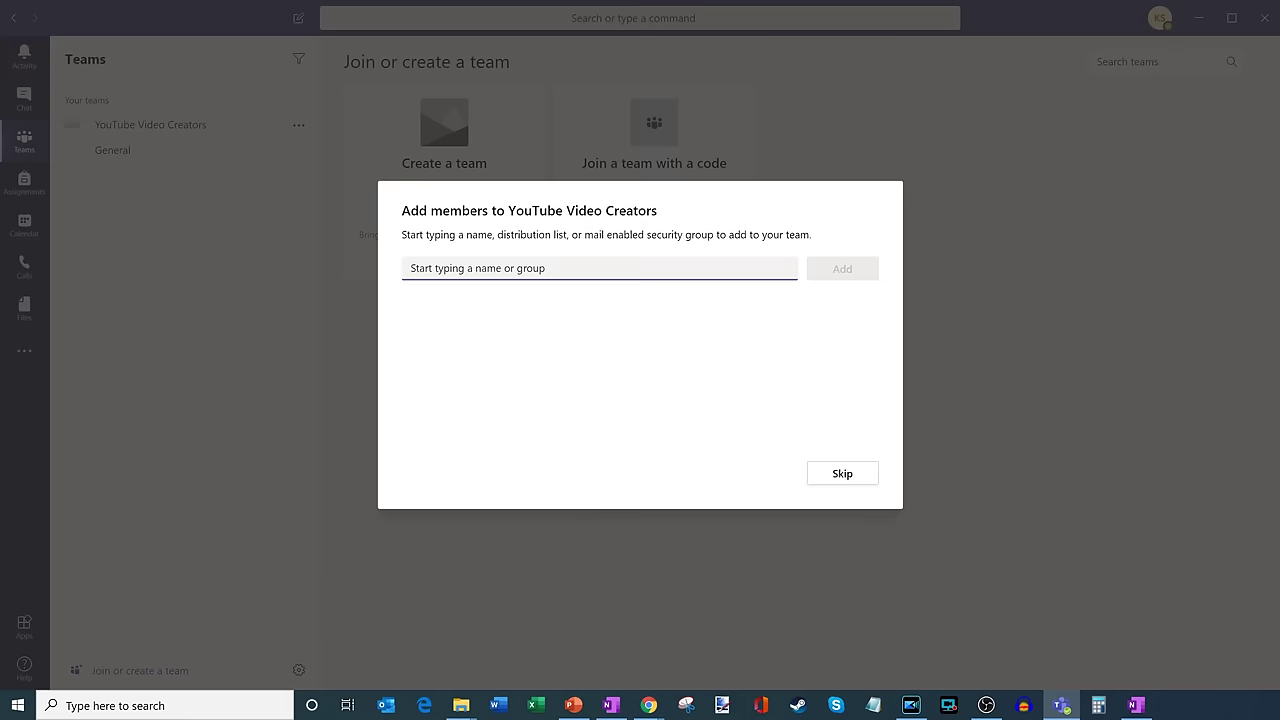
- Add three people to the YouTube Video Creators team as members and finish the team setup
text(emily)
click(470, 300)
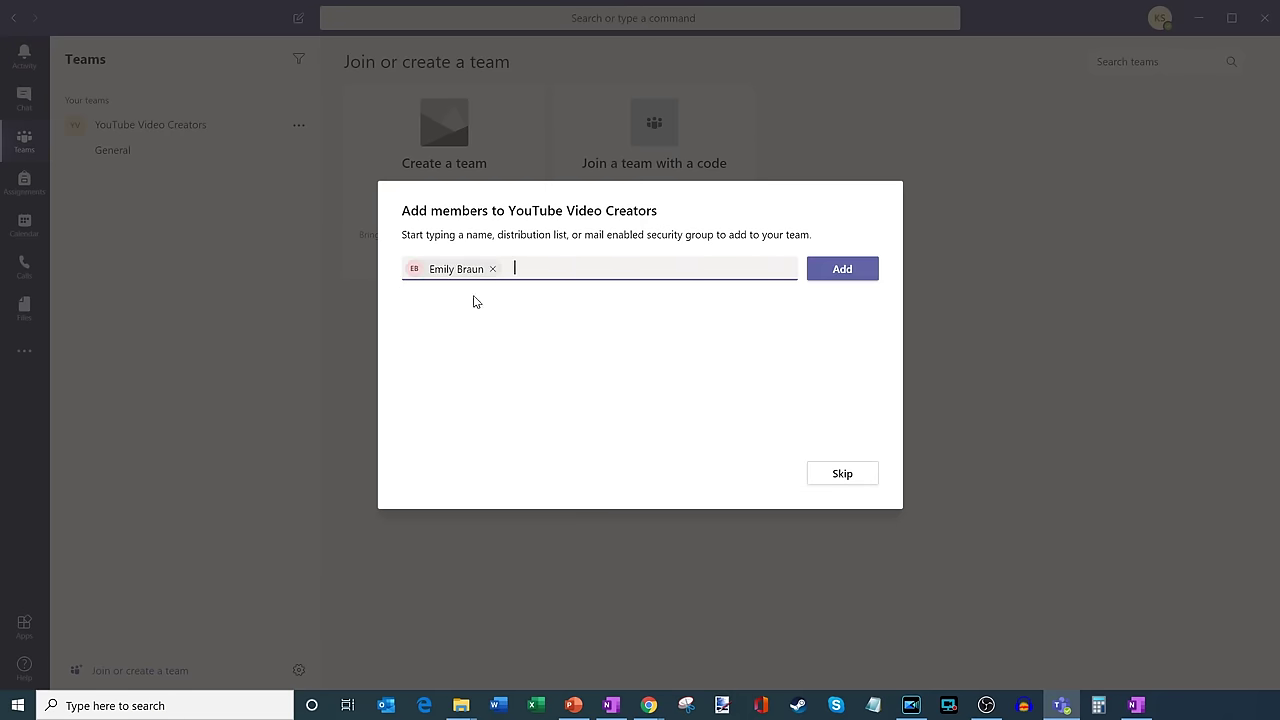
text(isaac)
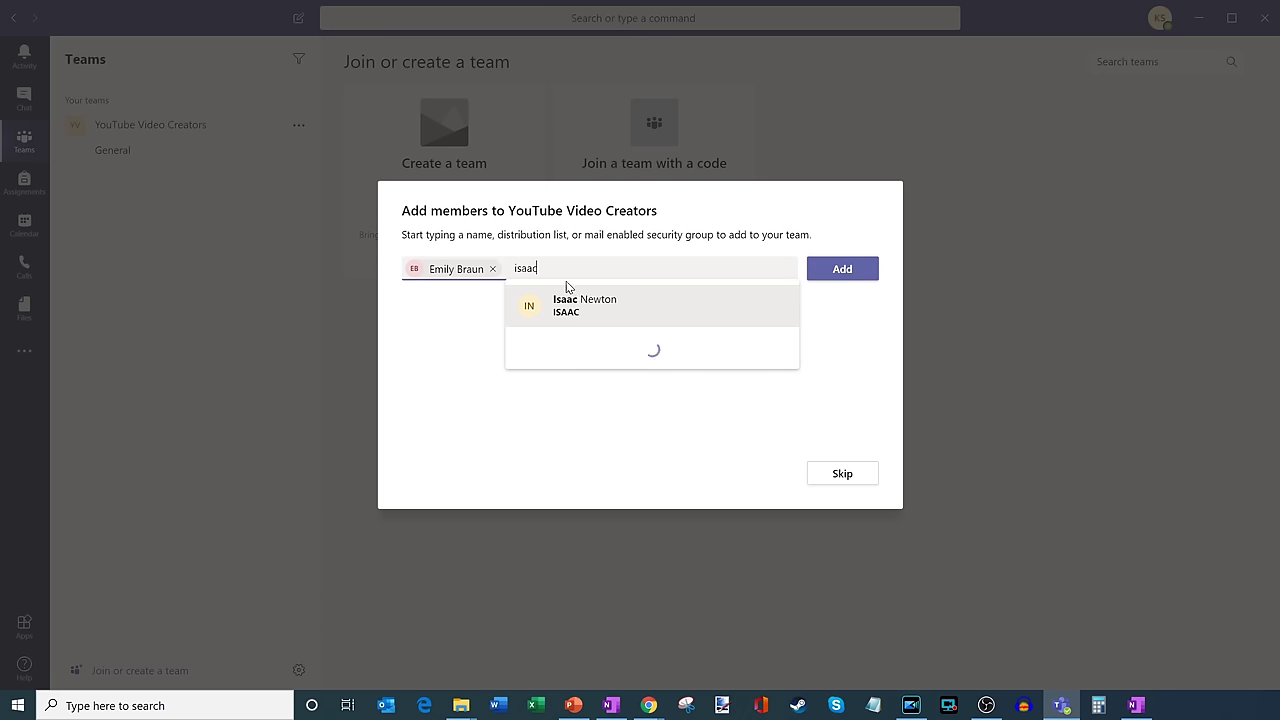
click(578, 303)
text(adele)
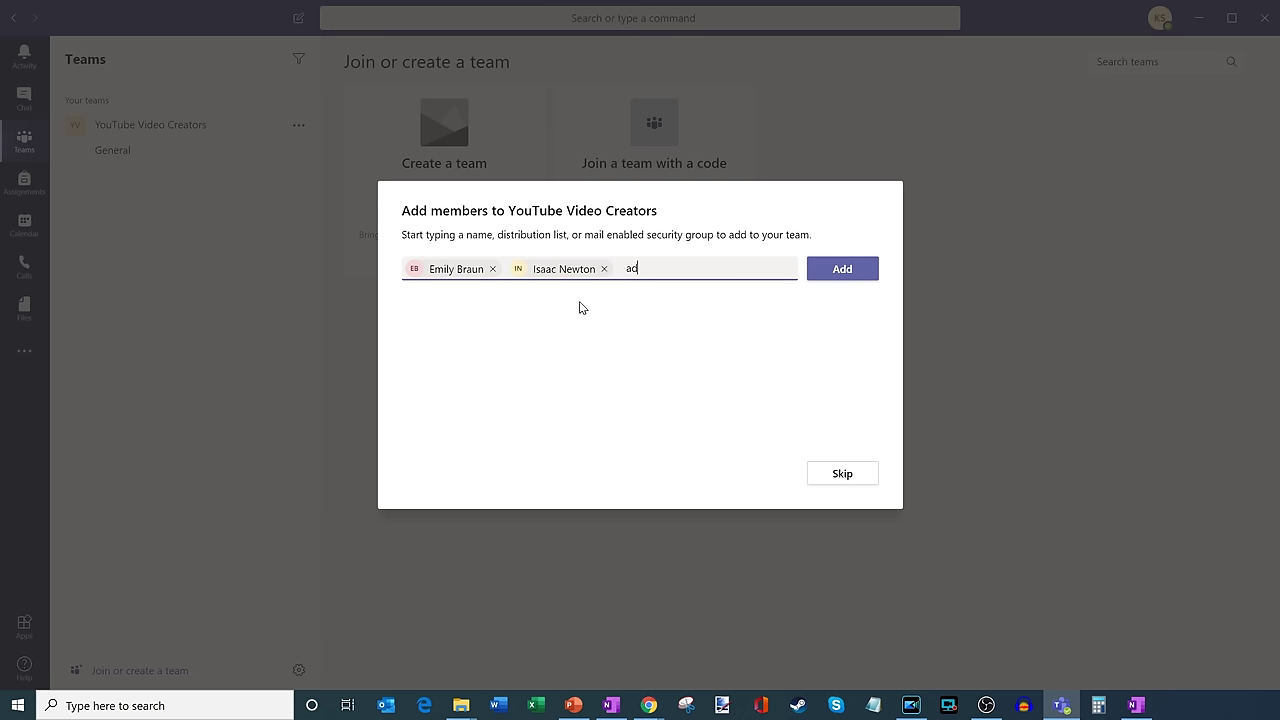
click(702, 303)
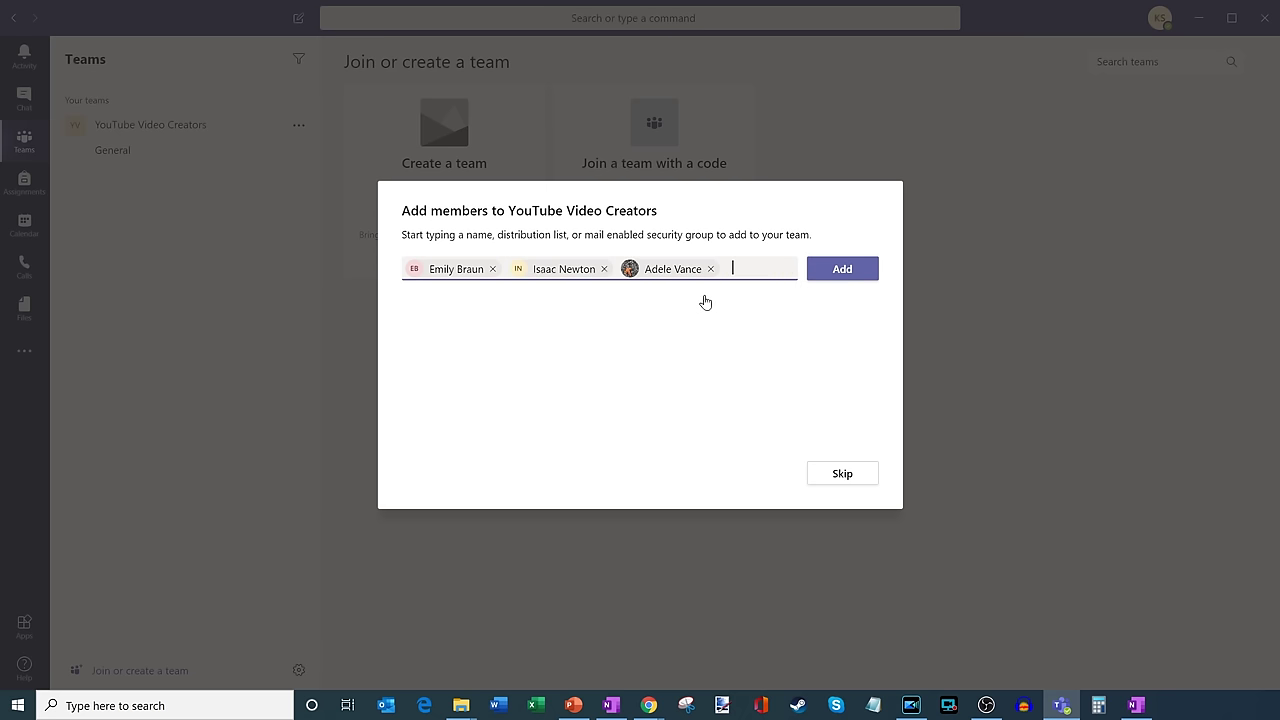
click(838, 271)
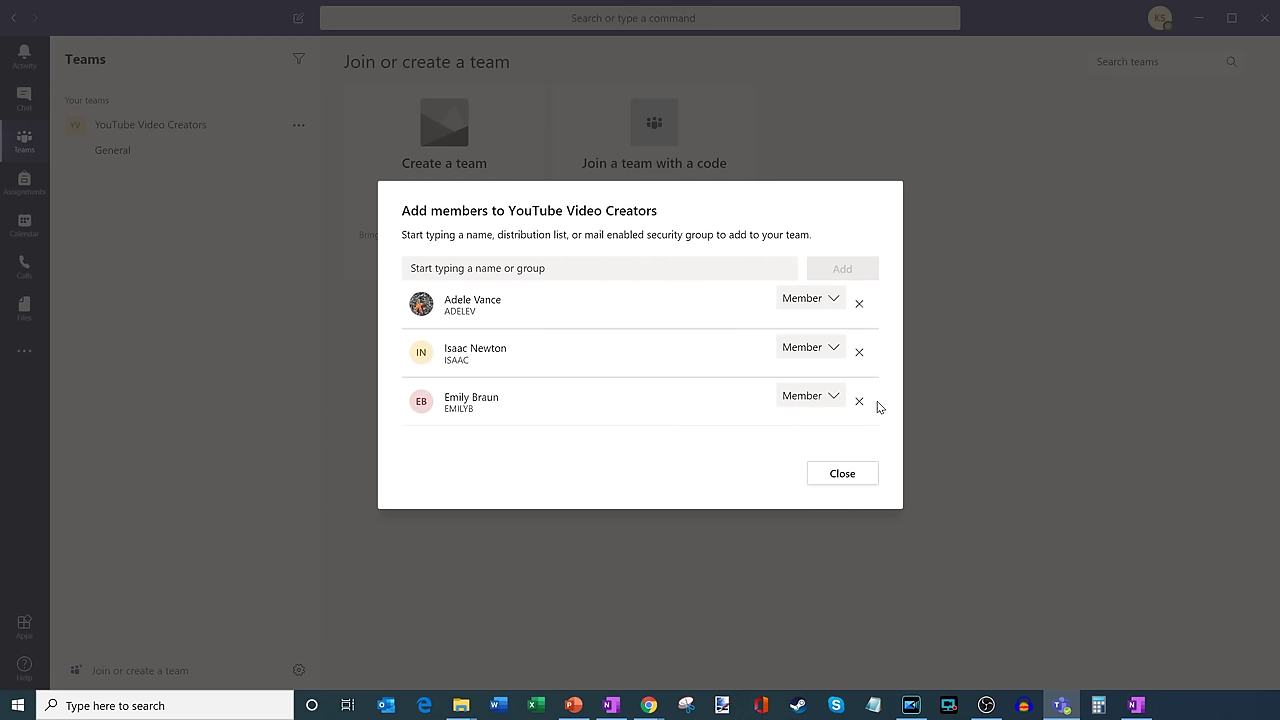
click(849, 478)
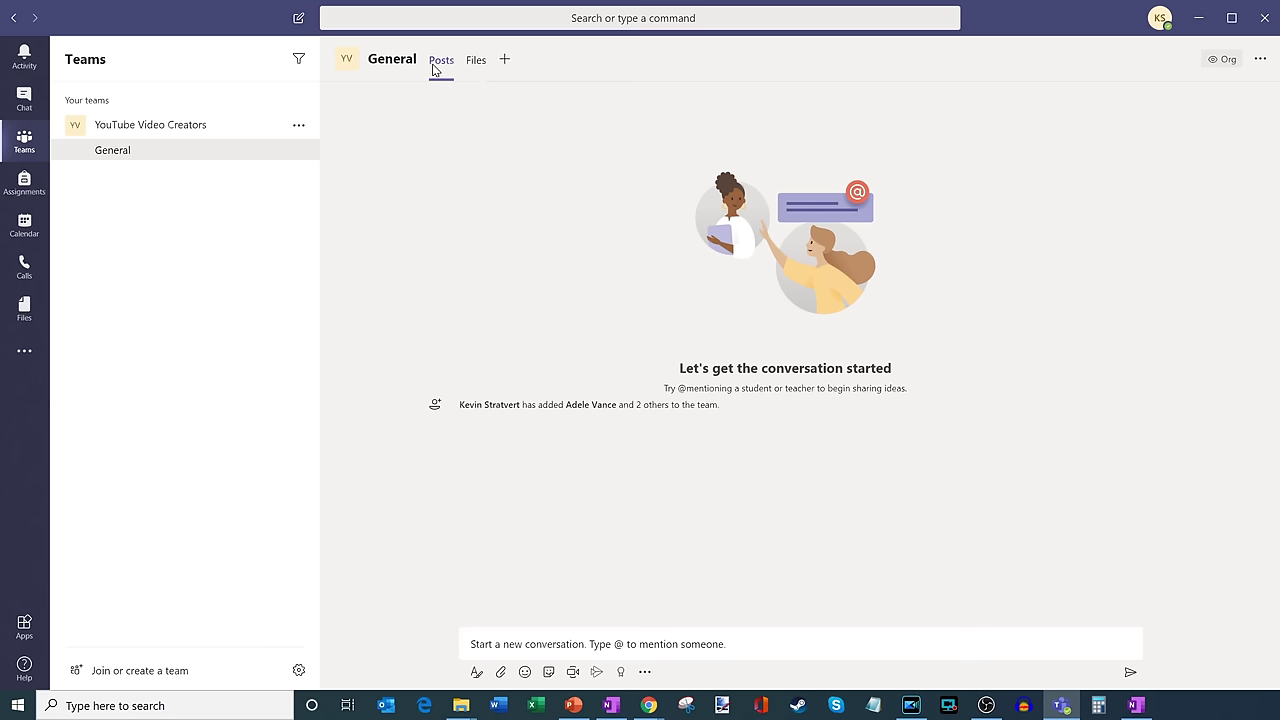
- Add a Planner tab with a new plan named "Video Plan" to the General channel and view the channel's posts
click(506, 61)
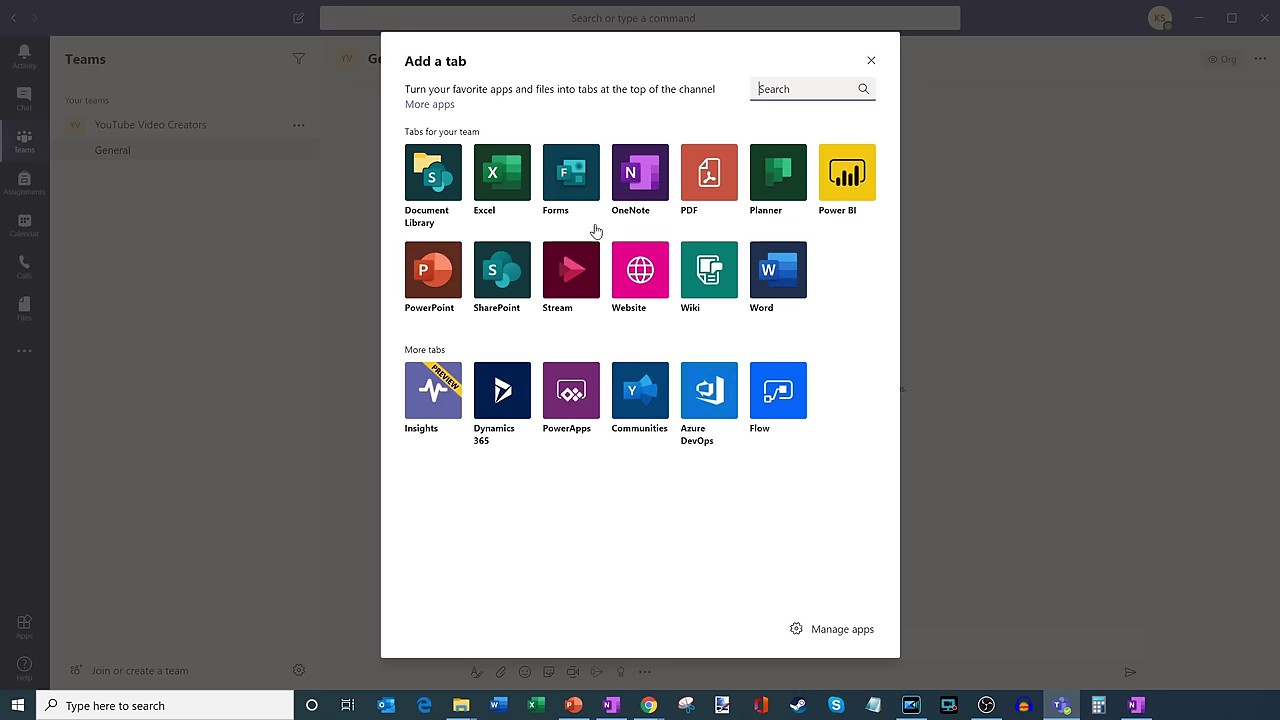
click(788, 178)
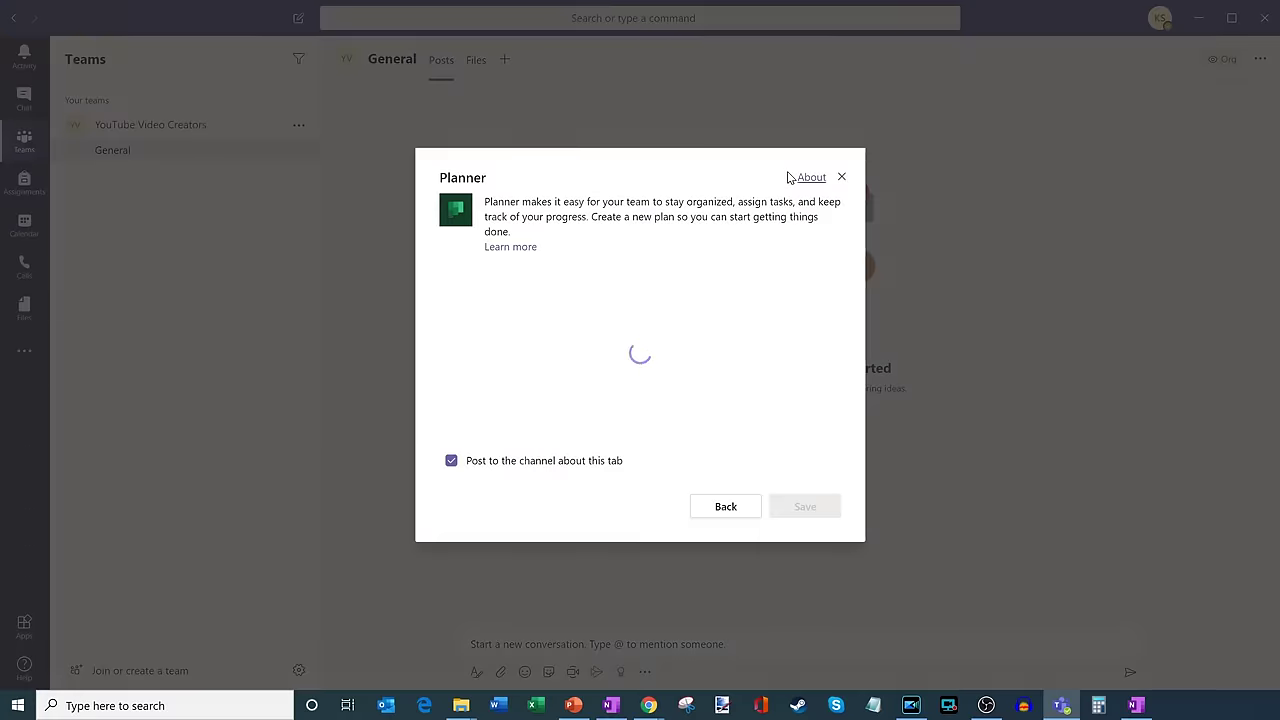
click(540, 328)
text(Video Plan)
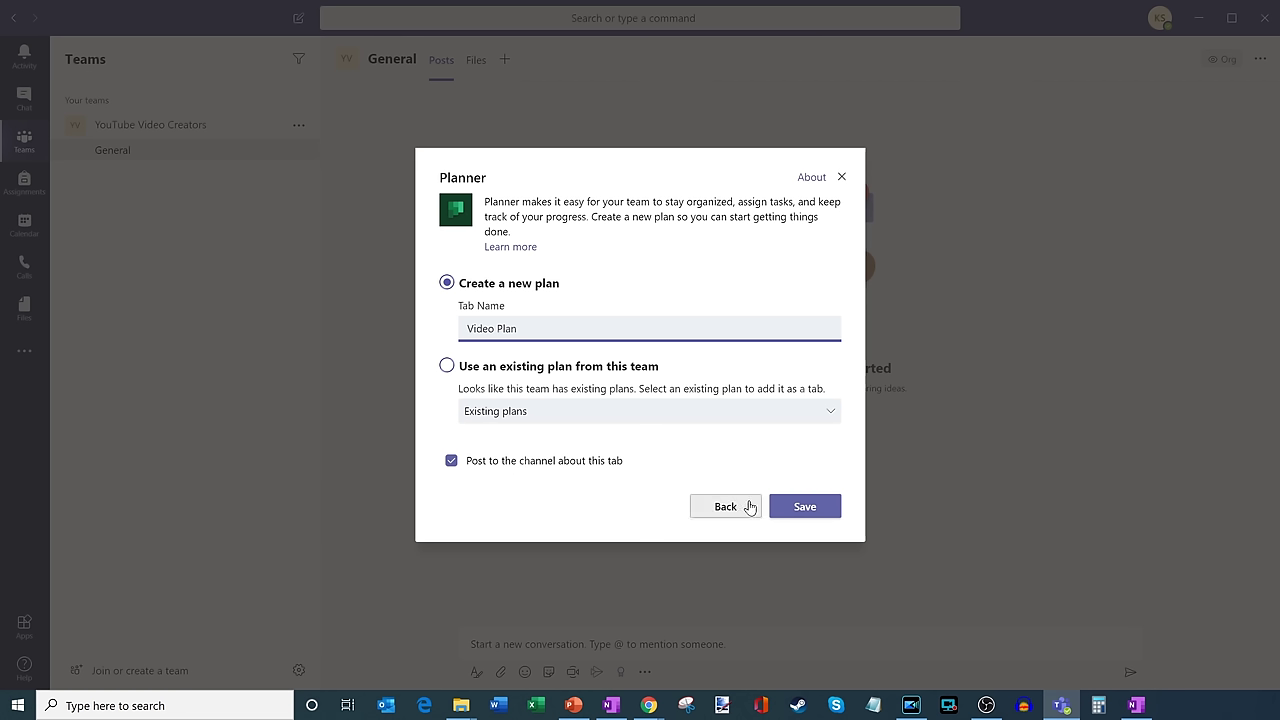
click(805, 508)
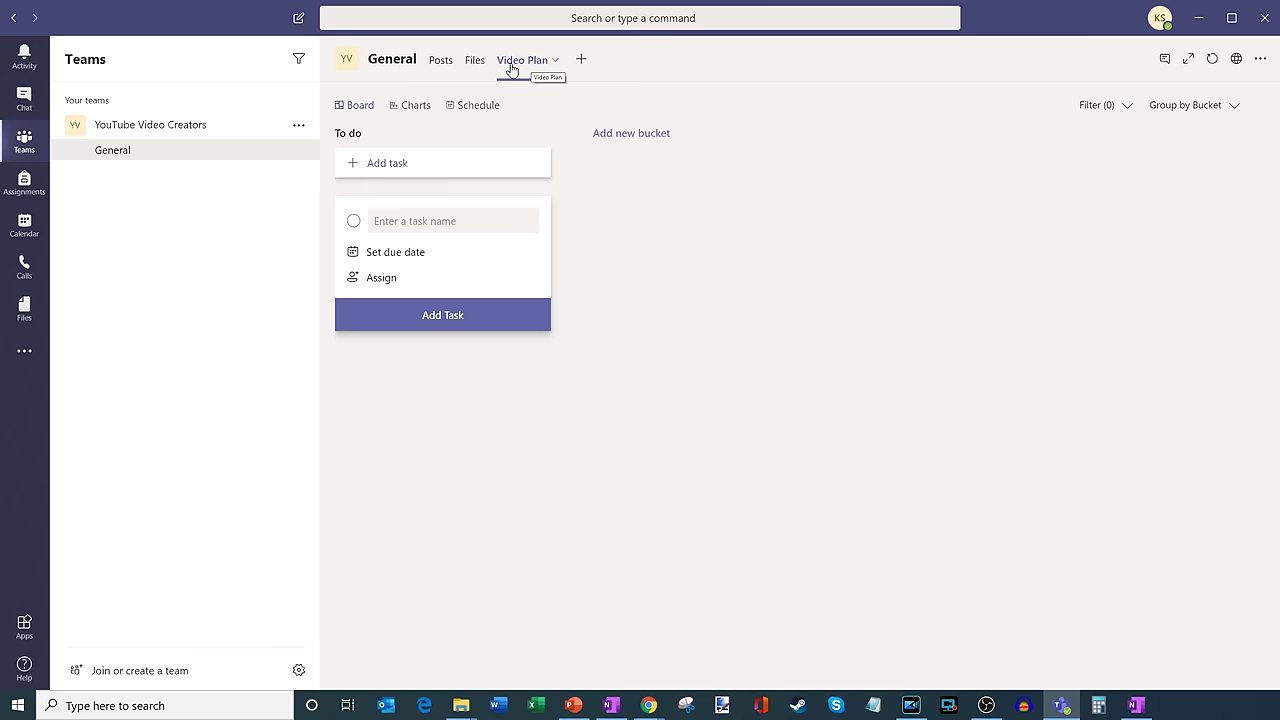
click(437, 64)
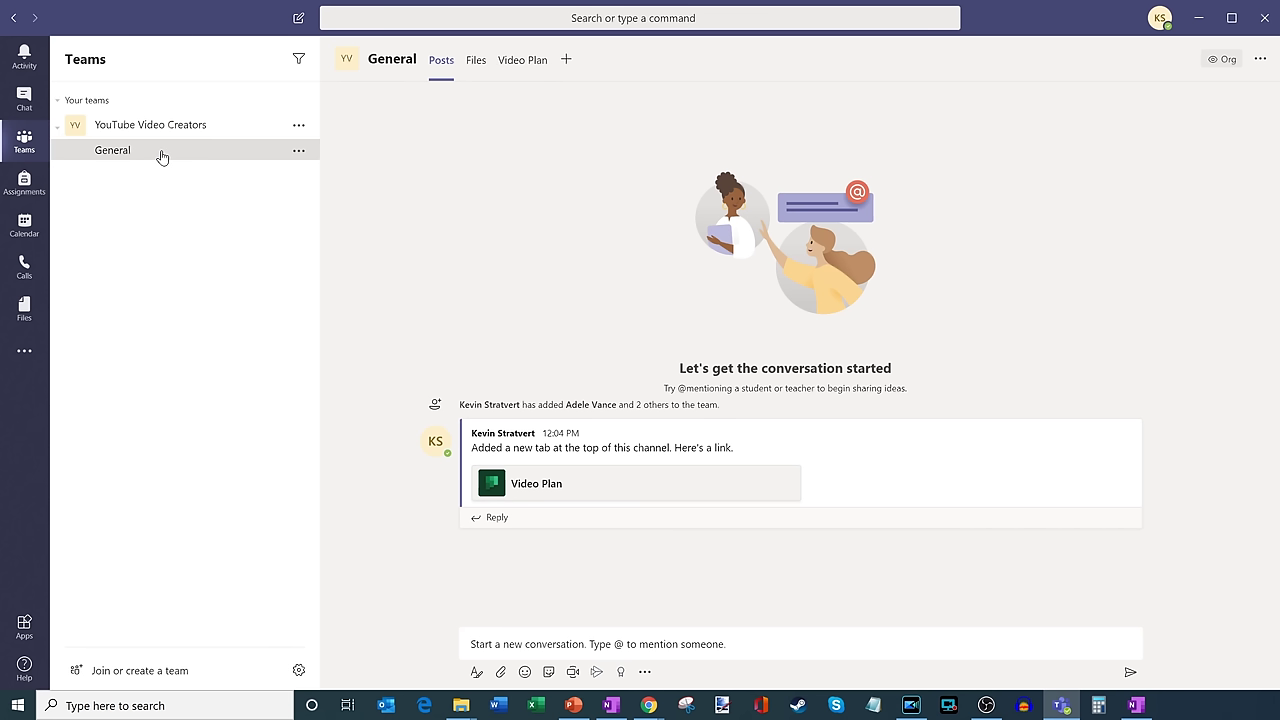
- Rename the "To do" bucket in Video Plan to "How to use Google Meet"
click(528, 62)
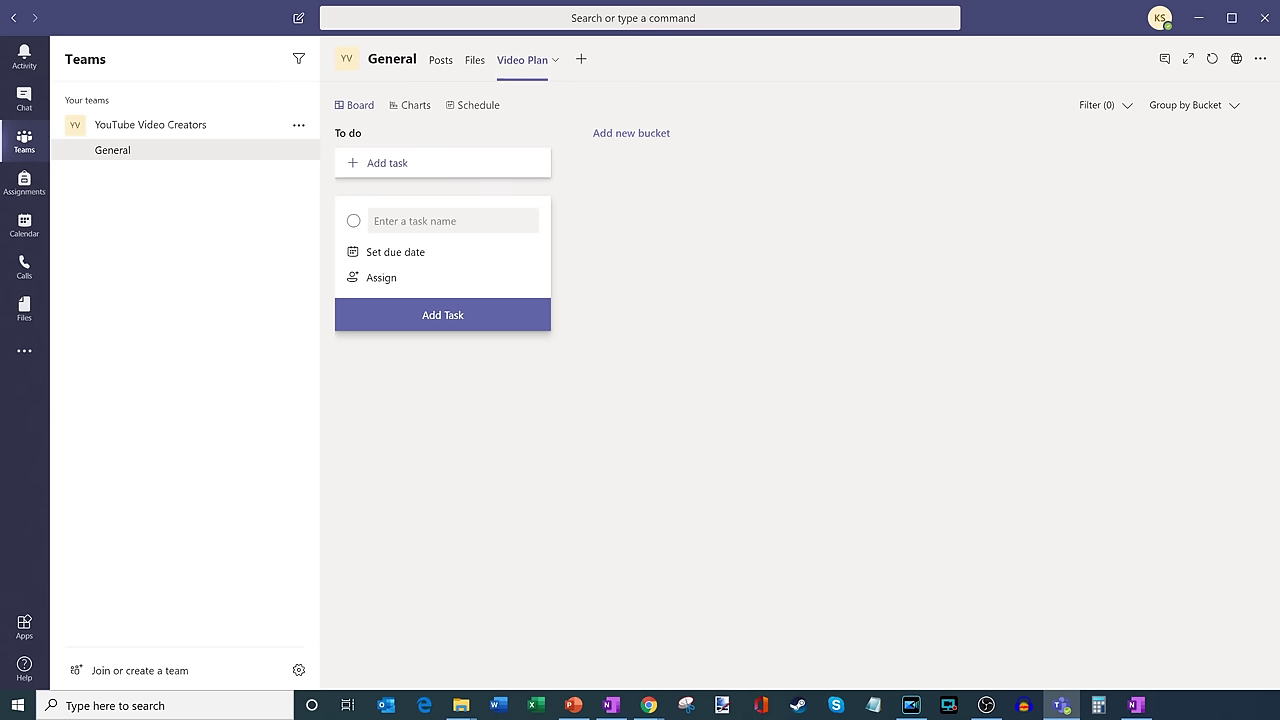
key(alt+Tab)
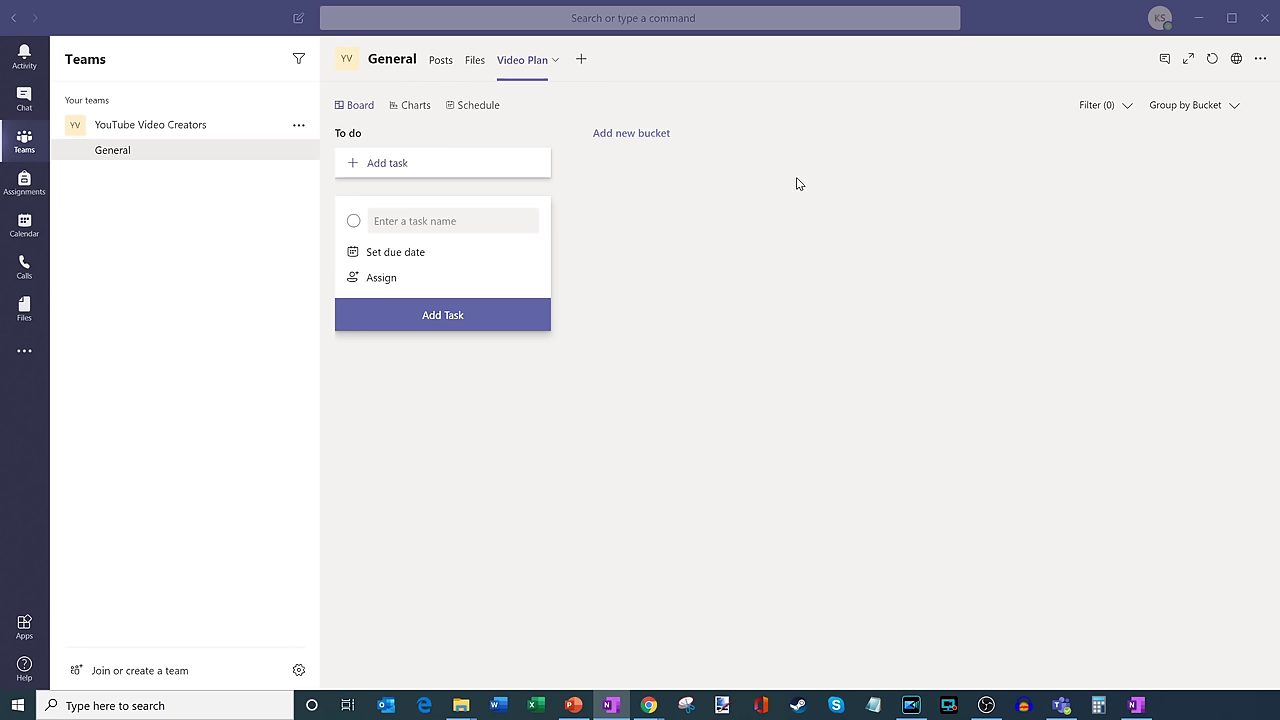
click(385, 137)
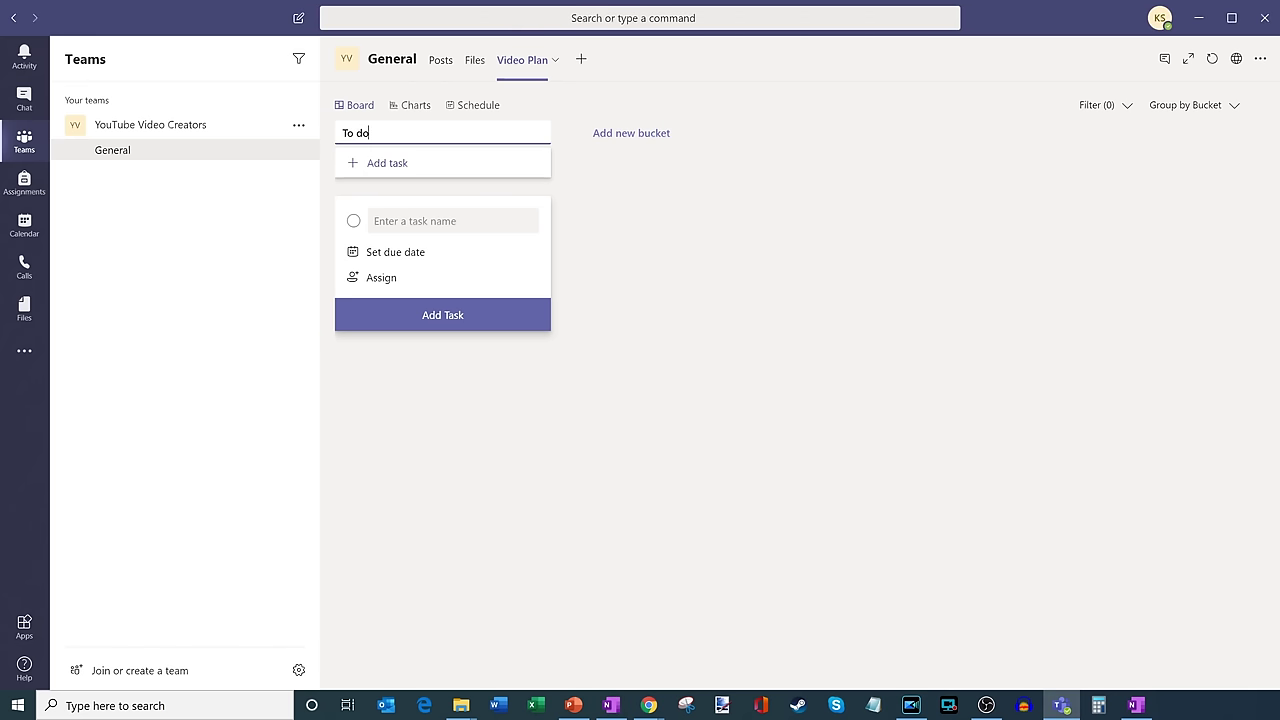
key(ctrl+a)
text(How to use Google Meet)
key(Return)
- Add a new bucket named "How to Record Screen using Microsoft PowerPoint" to the plan
key(alt+Tab)
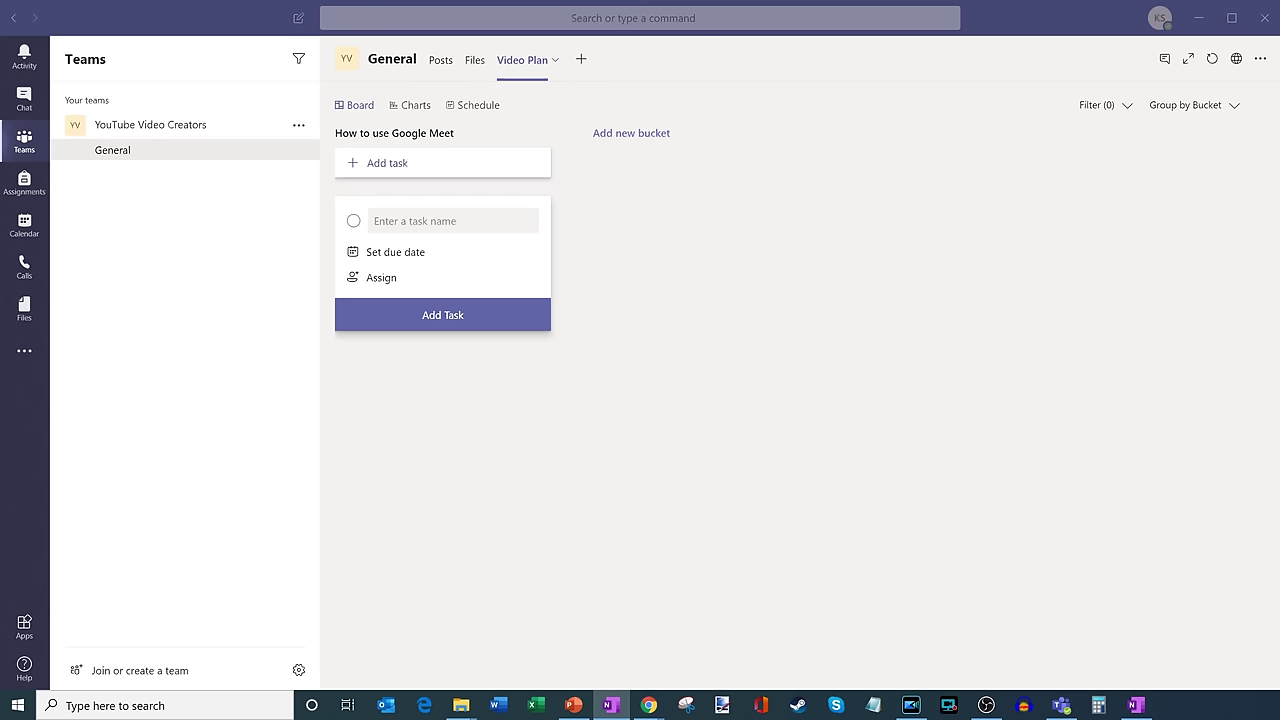
click(641, 133)
key(ctrl+v)
key(ctrl+a)
key(Home)
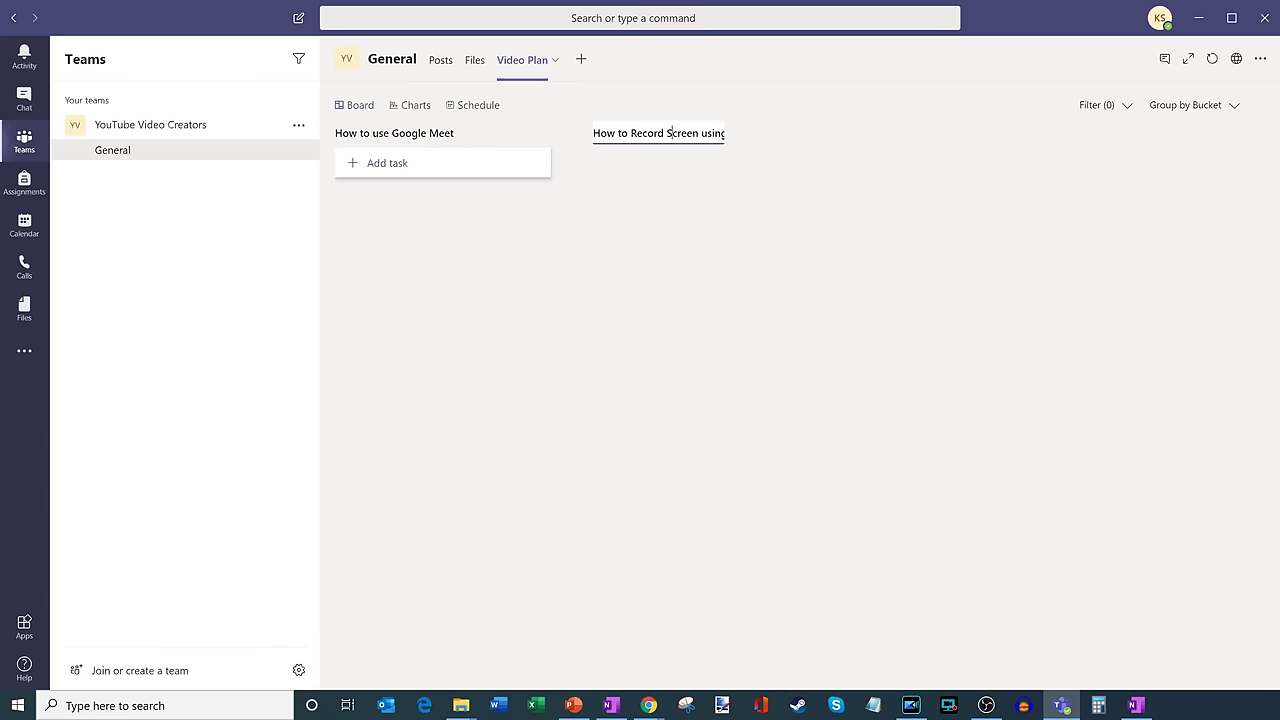
key(ctrl+a)
key(End)
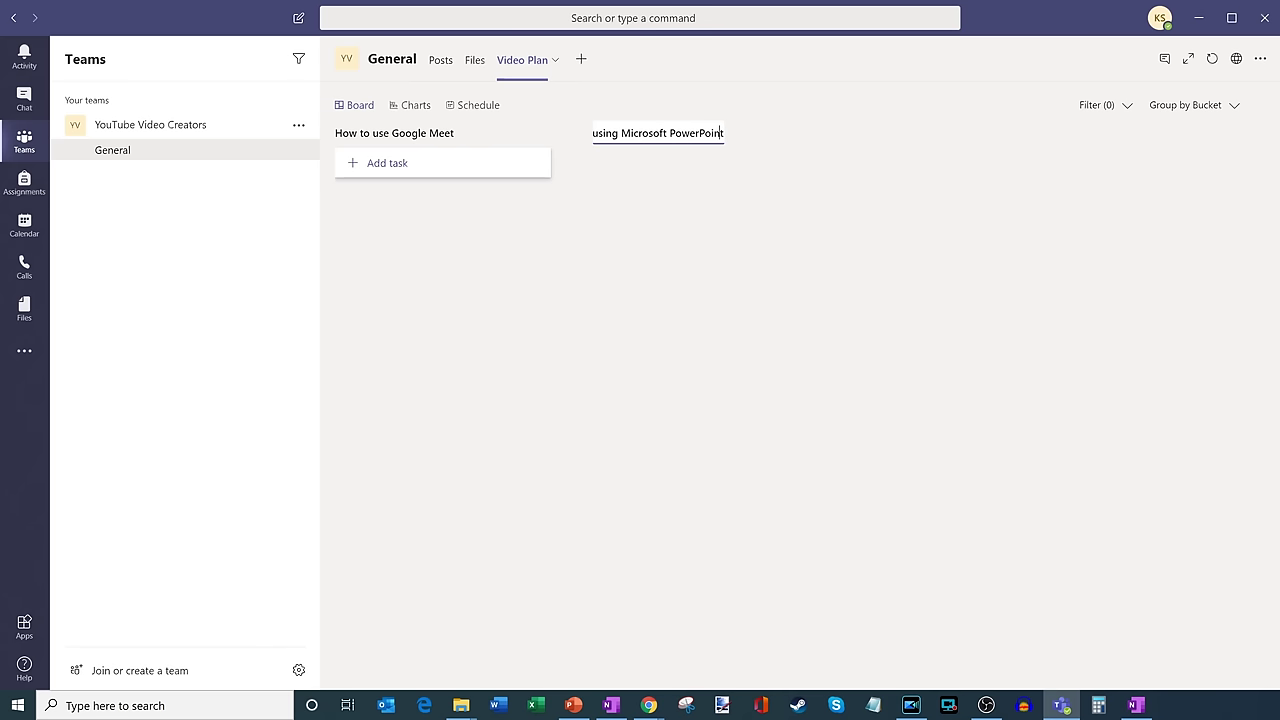
key(Return)
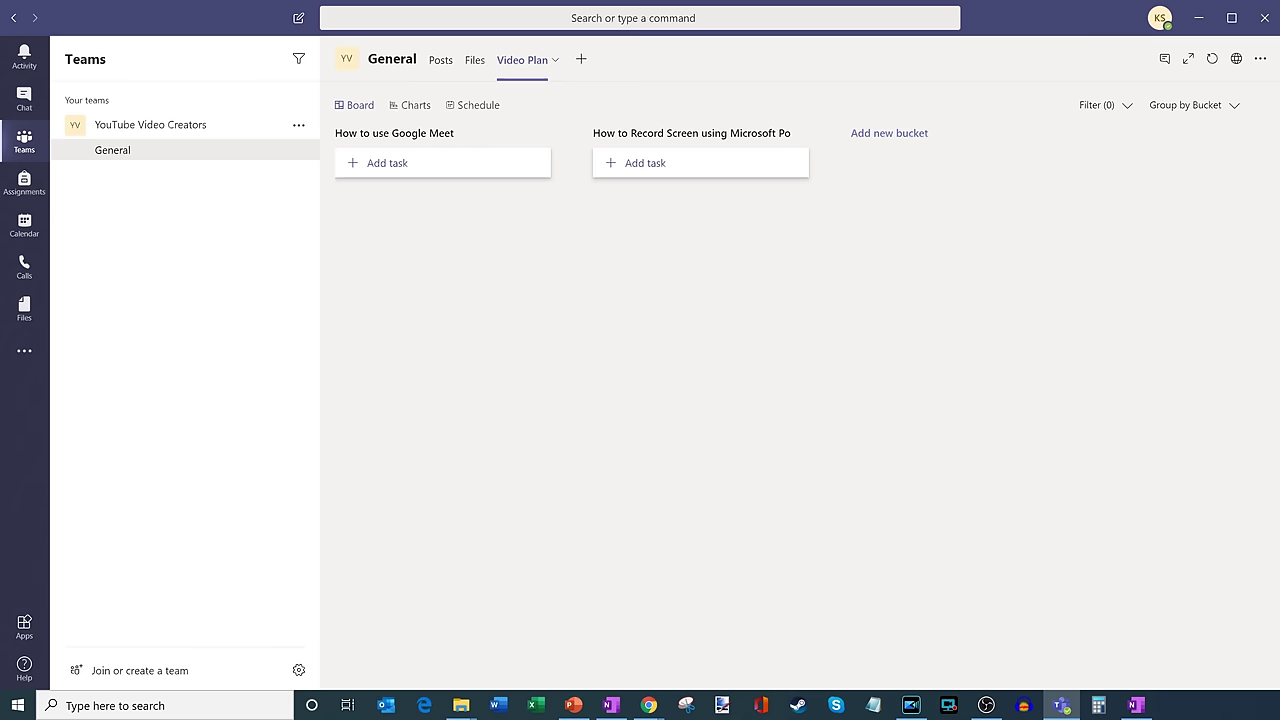
- Add another bucket named "How to use Microsoft Teams" to the plan
key(alt+Tab)
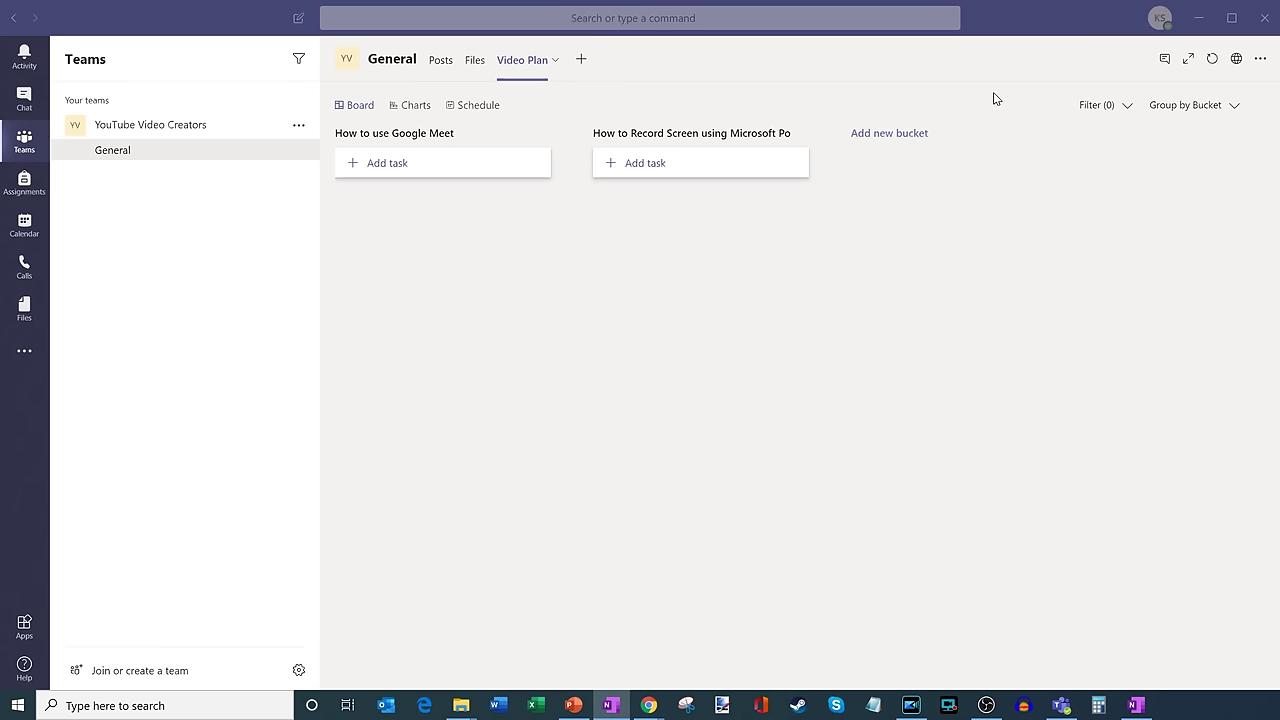
click(903, 133)
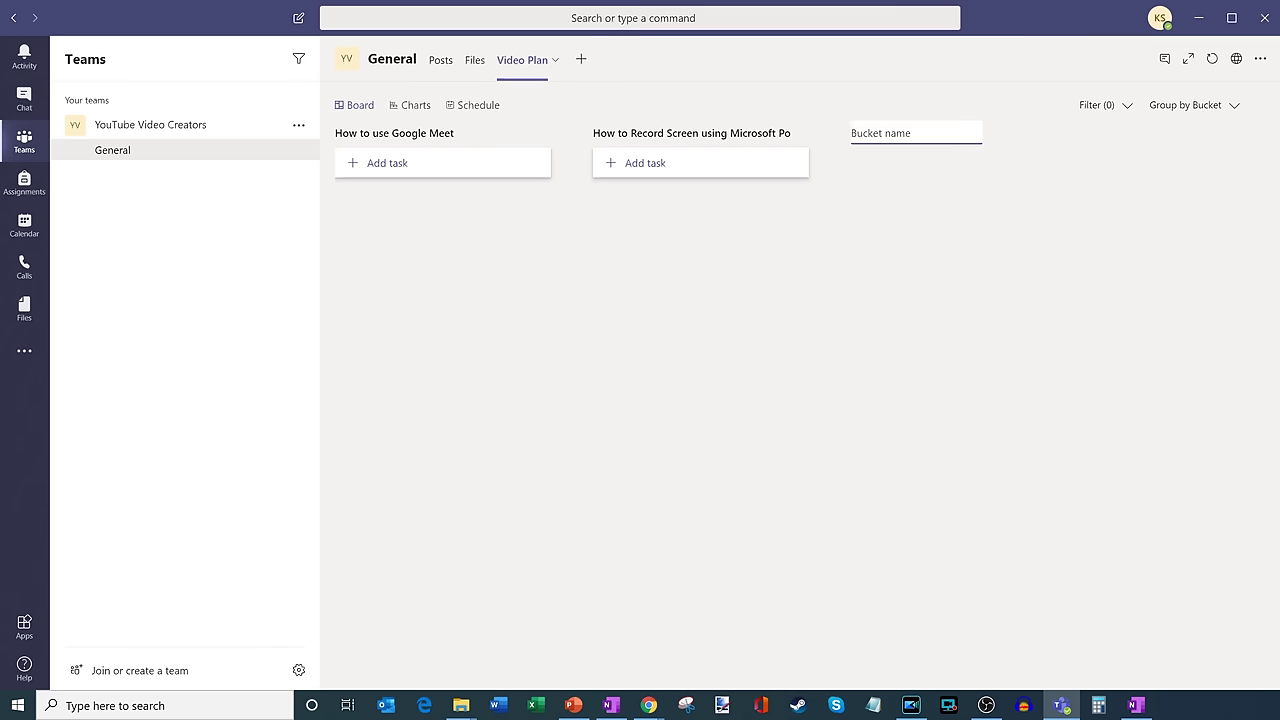
text(How to use Microsoft Teams)
key(Return)
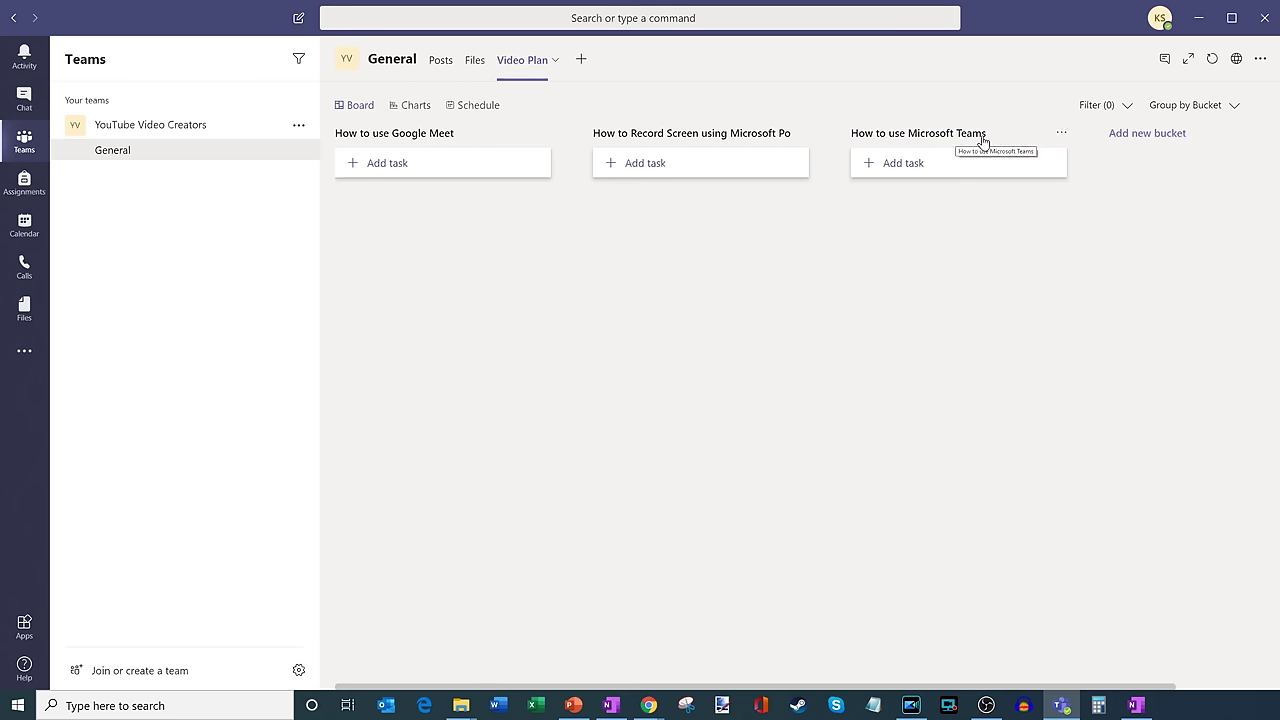
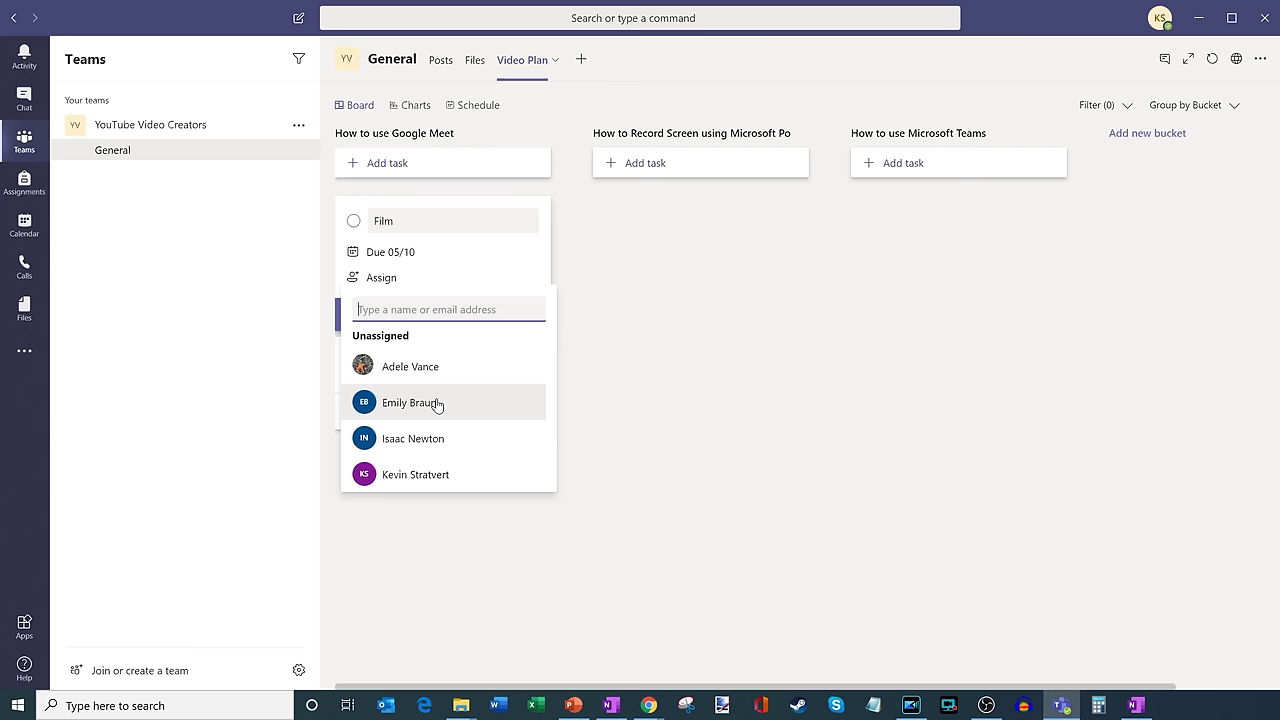
- Assign two team members to the Film task and add it to the "How to use Google Meet" bucket
click(437, 404)
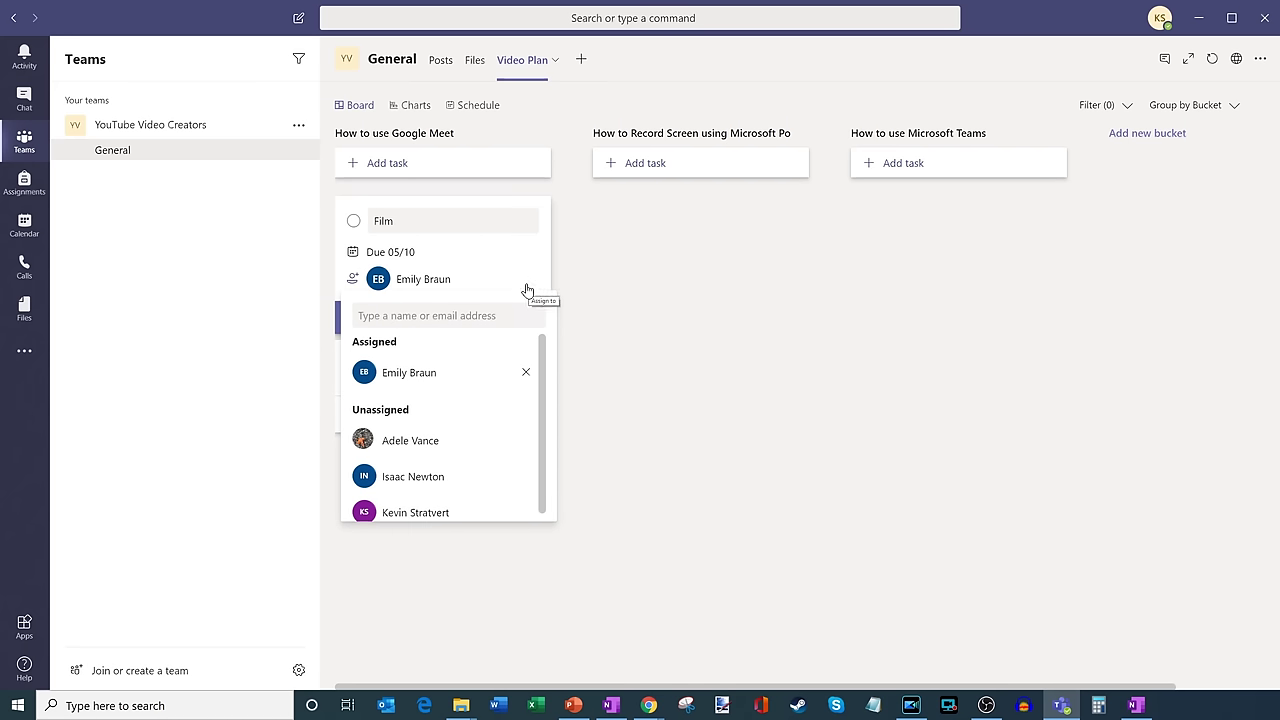
click(446, 482)
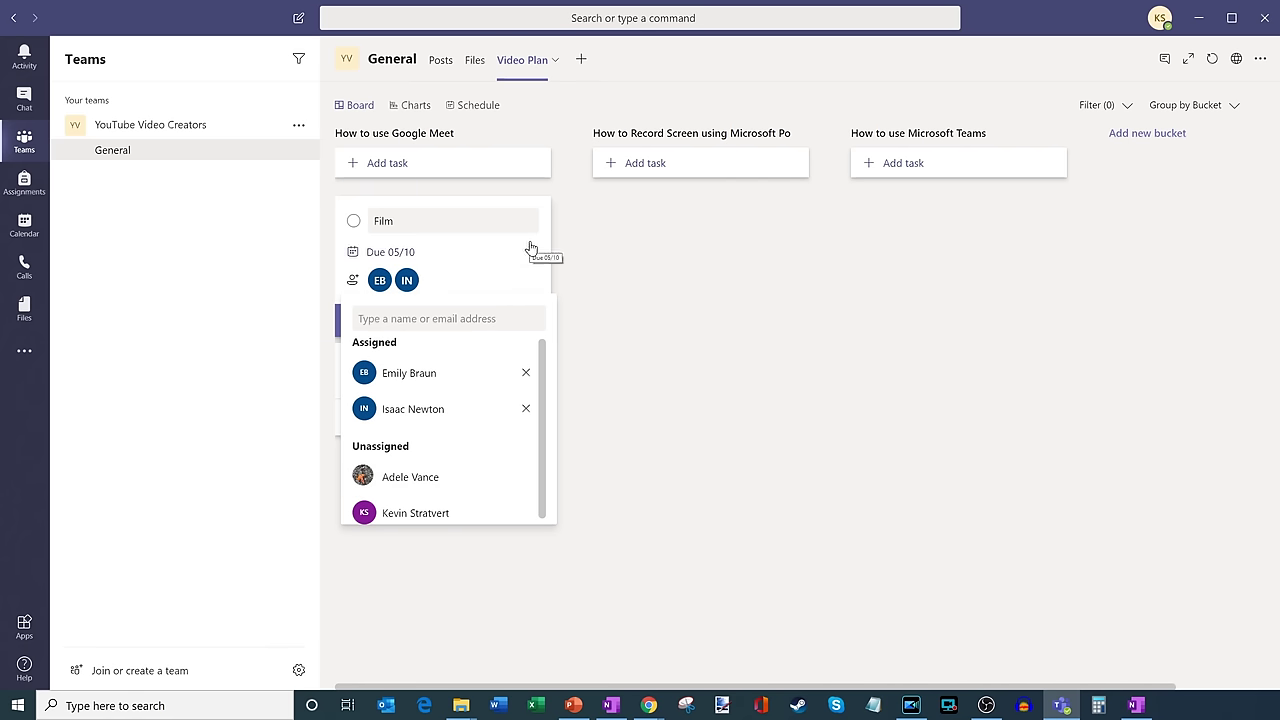
click(492, 244)
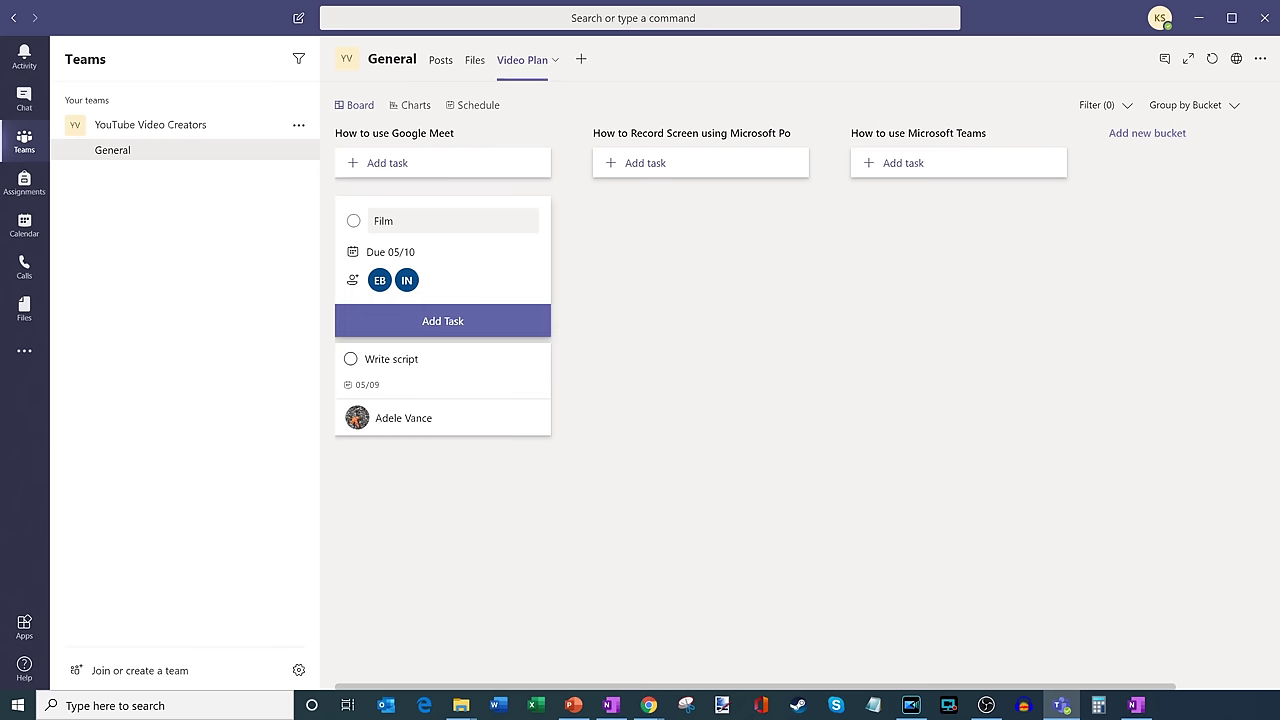
click(456, 322)
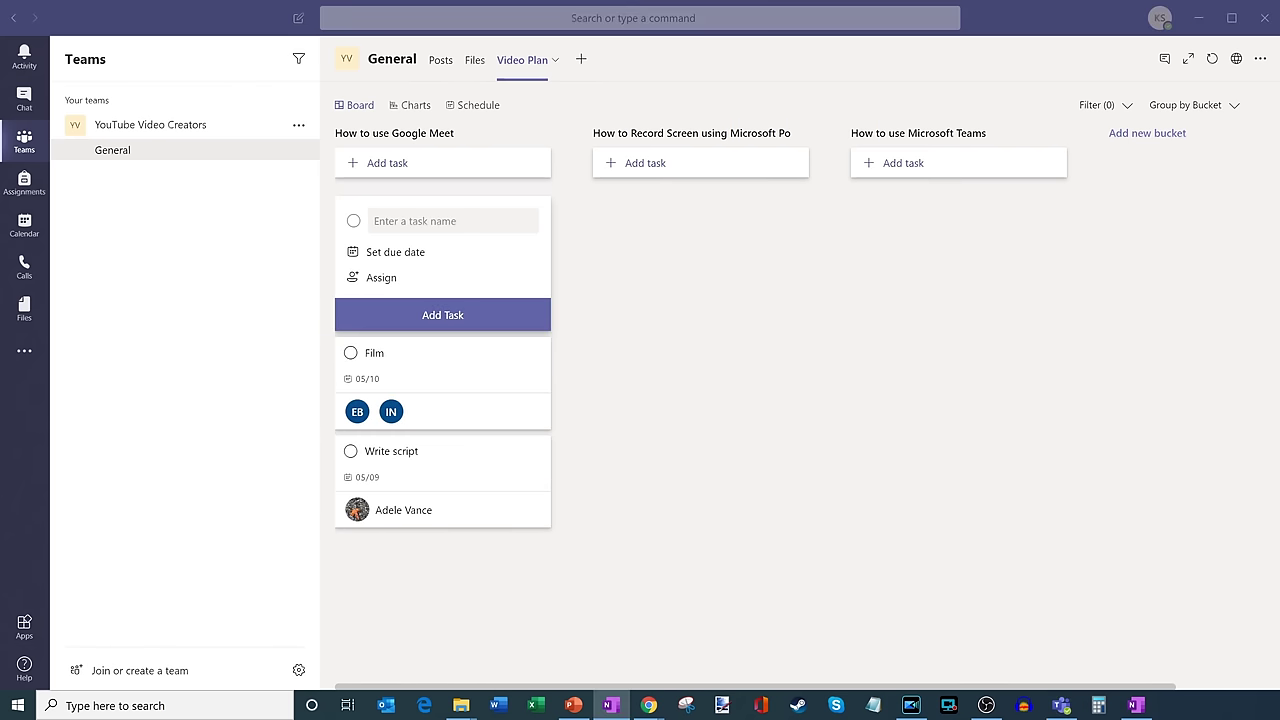
- Add an "Upload" task due 05/11 to the "How to use Google Meet" bucket, assigned to the plan owner
key(alt+Tab)
text(Upload)
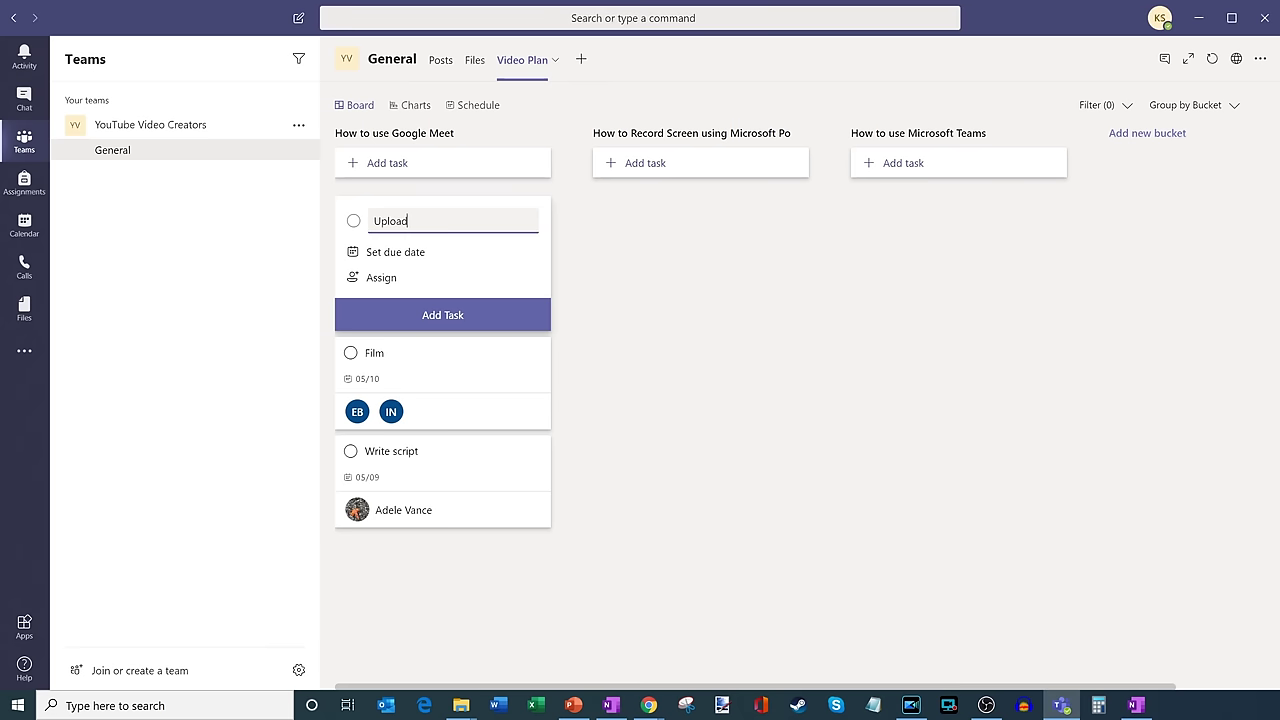
click(422, 254)
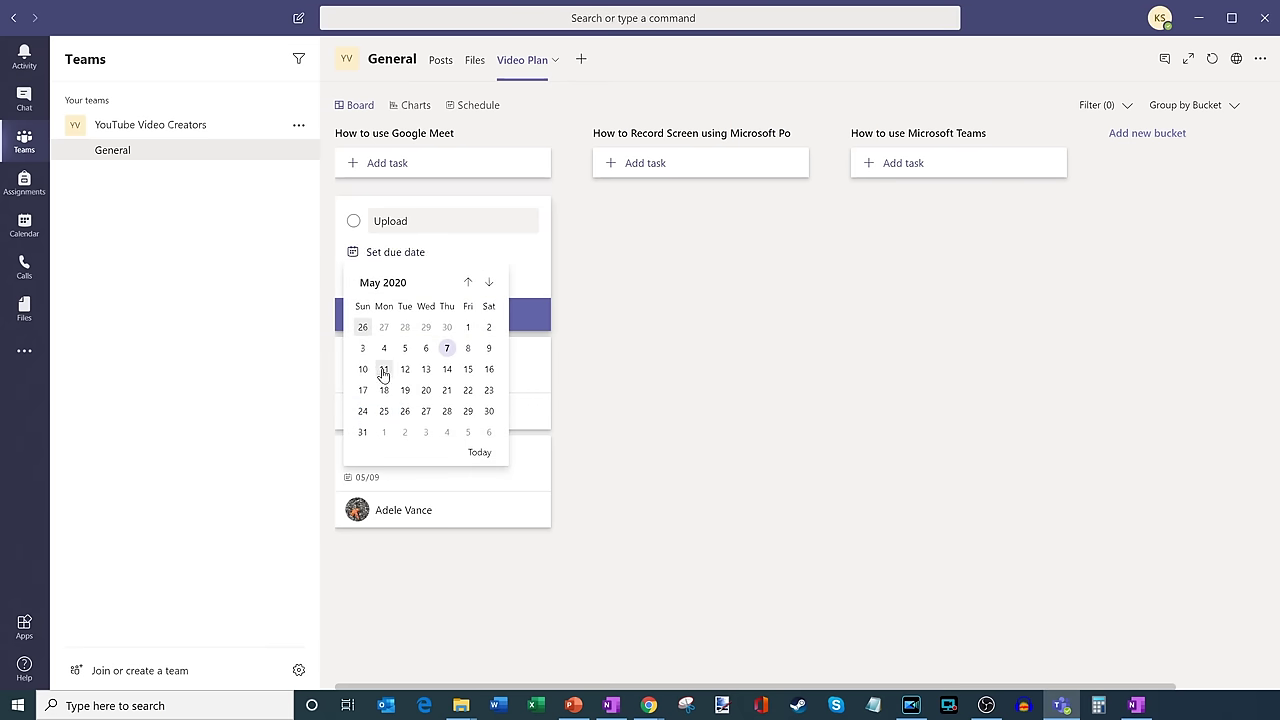
click(383, 369)
click(393, 283)
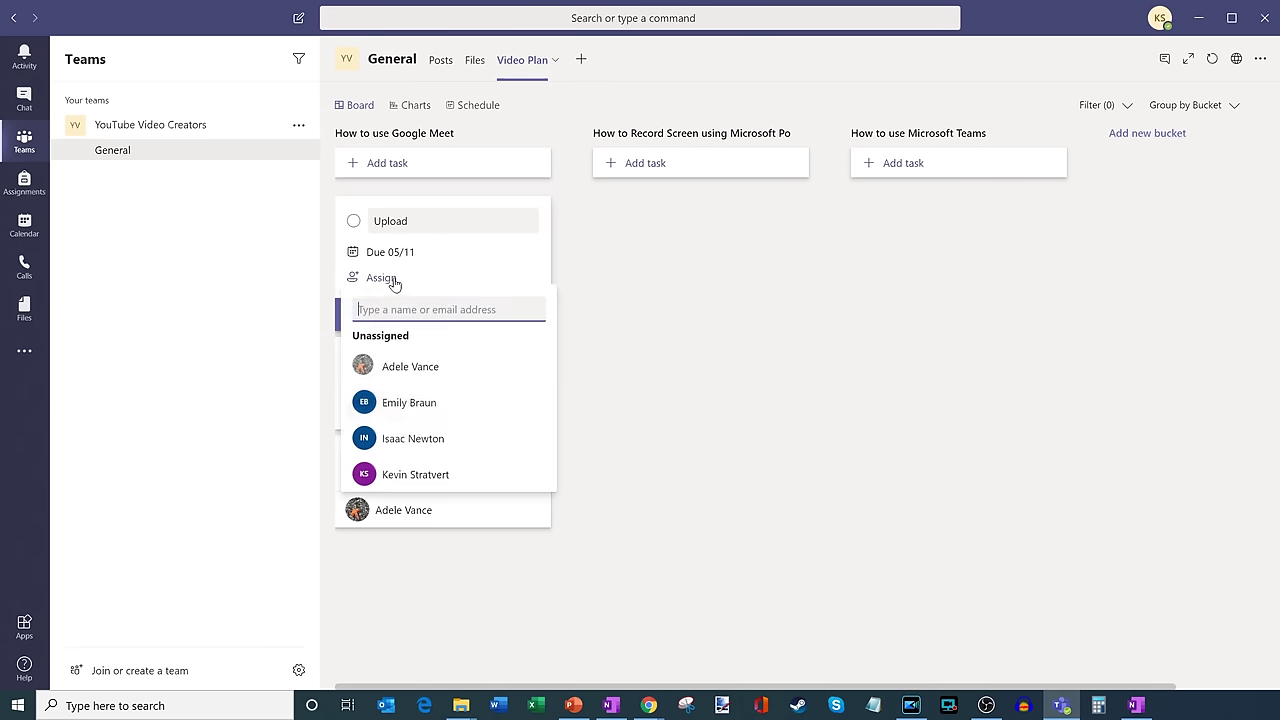
click(414, 475)
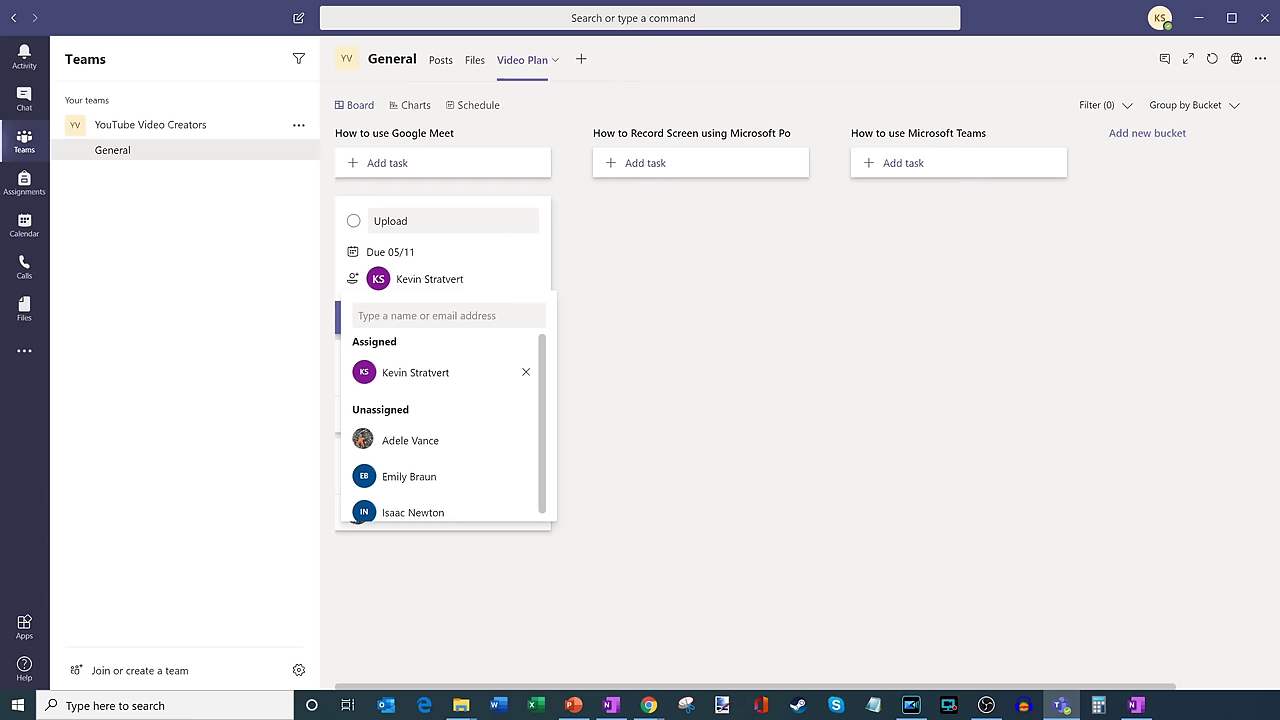
click(548, 247)
key(alt+Tab)
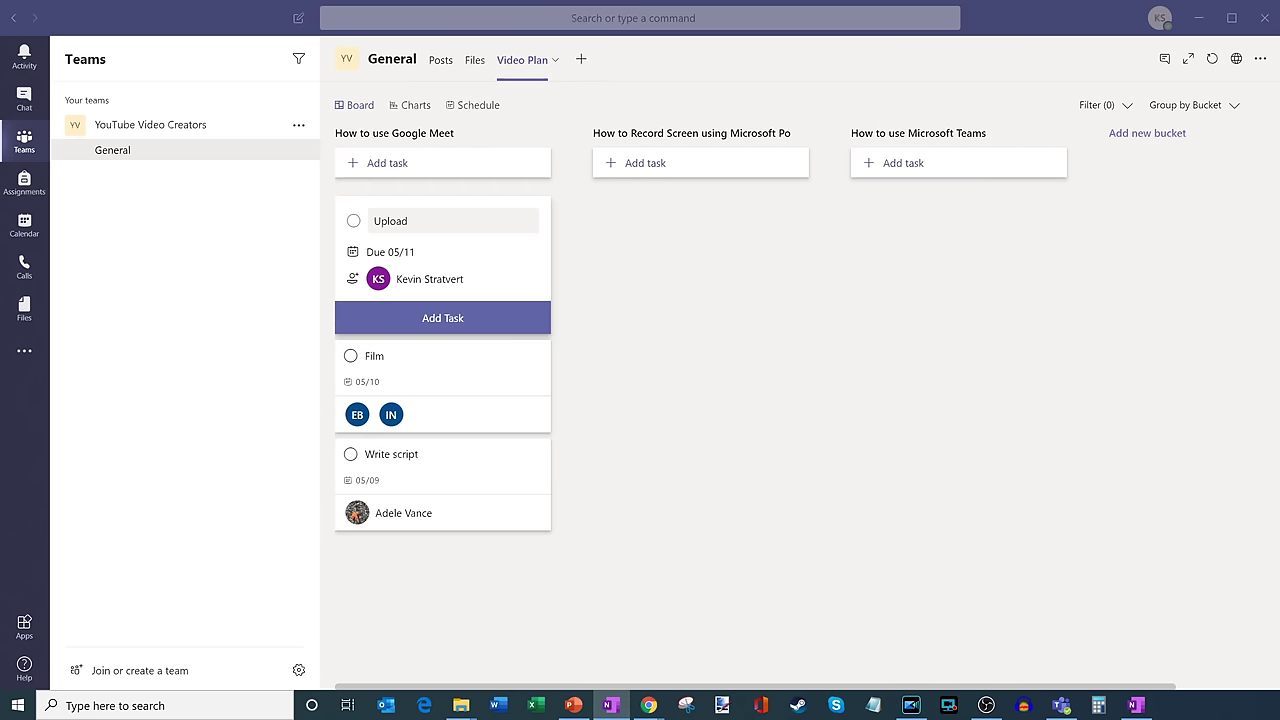
click(440, 318)
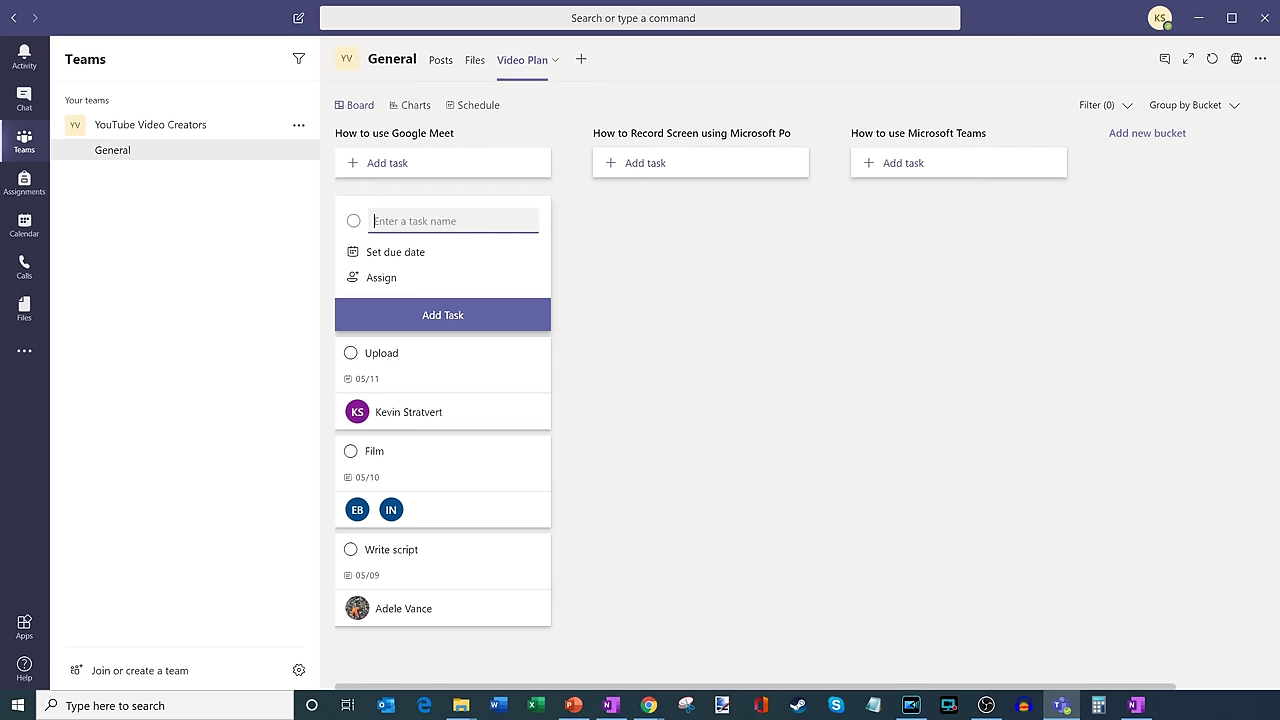
- Add a "Respond to comments" task due 05/14 to the "How to use Google Meet" bucket, assigned to one team member
text(Respond to comments)
click(416, 253)
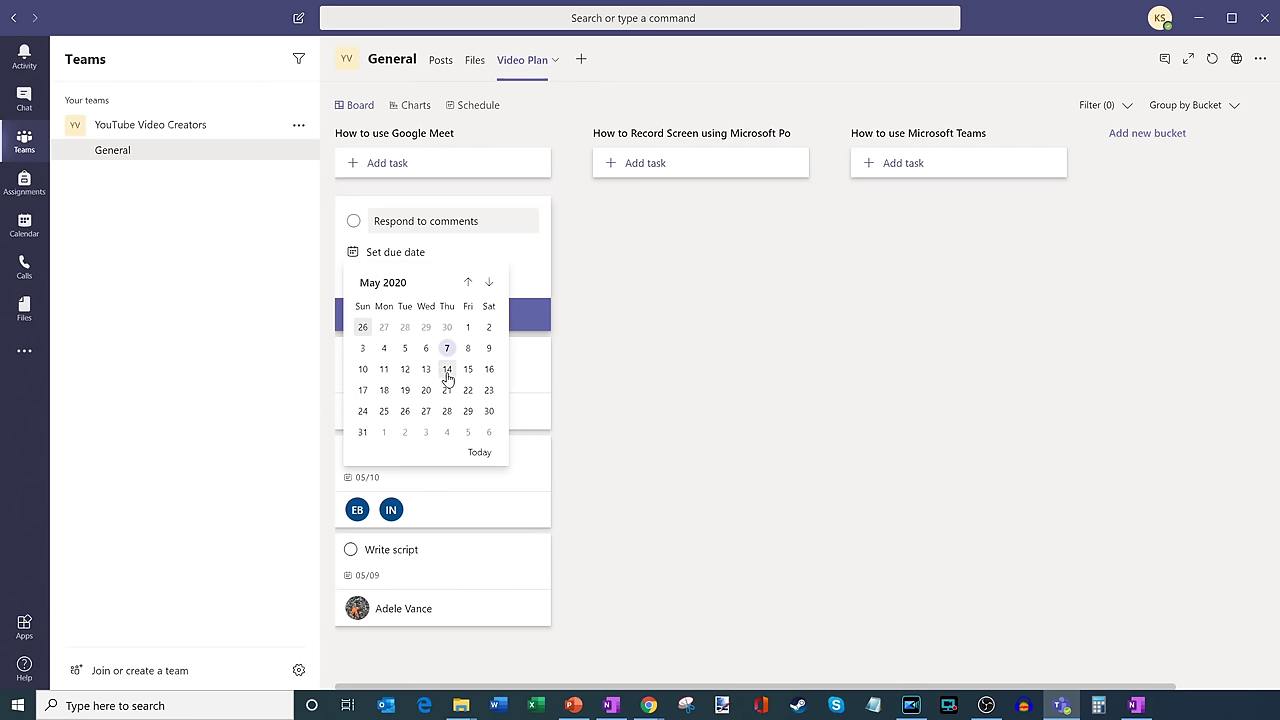
click(446, 371)
click(380, 279)
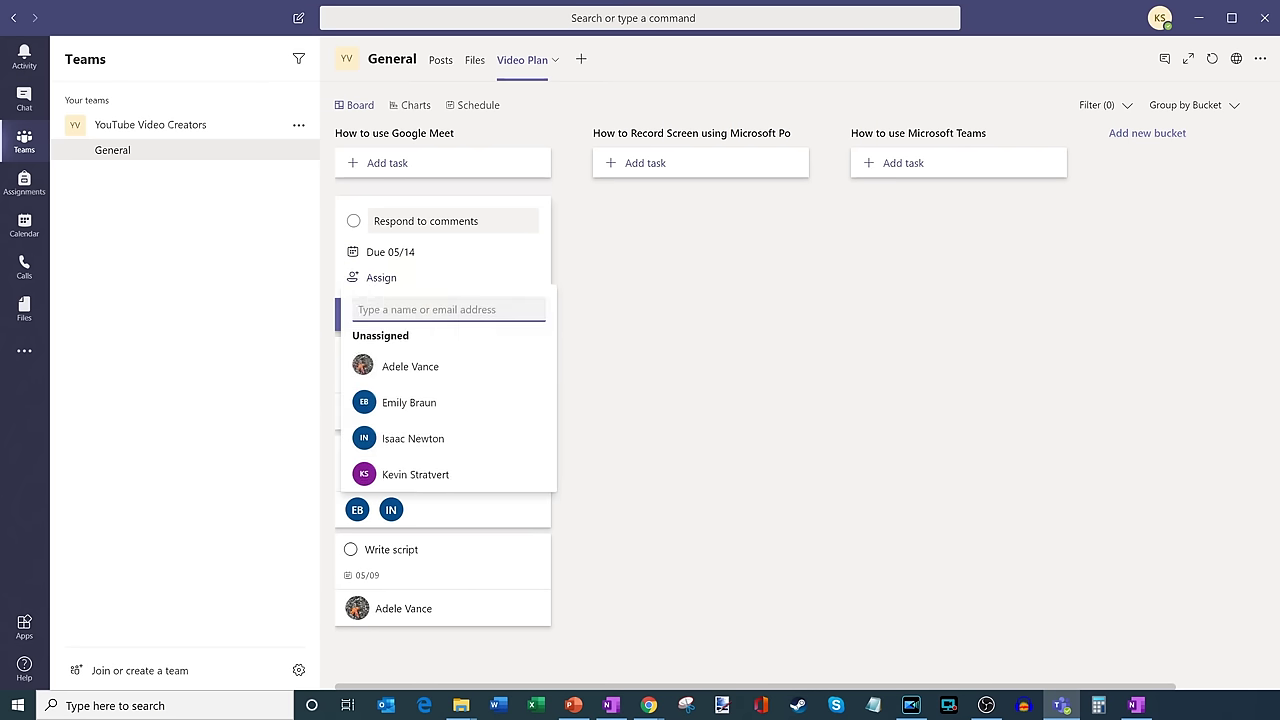
click(413, 440)
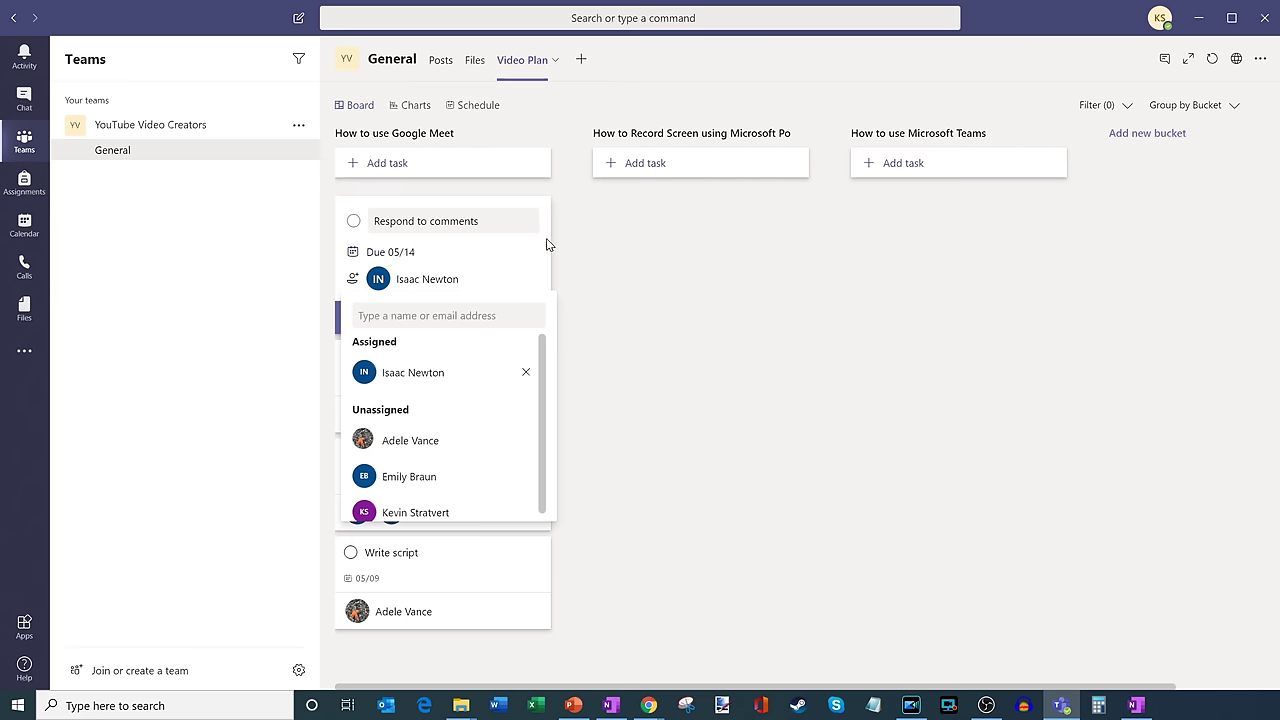
click(514, 251)
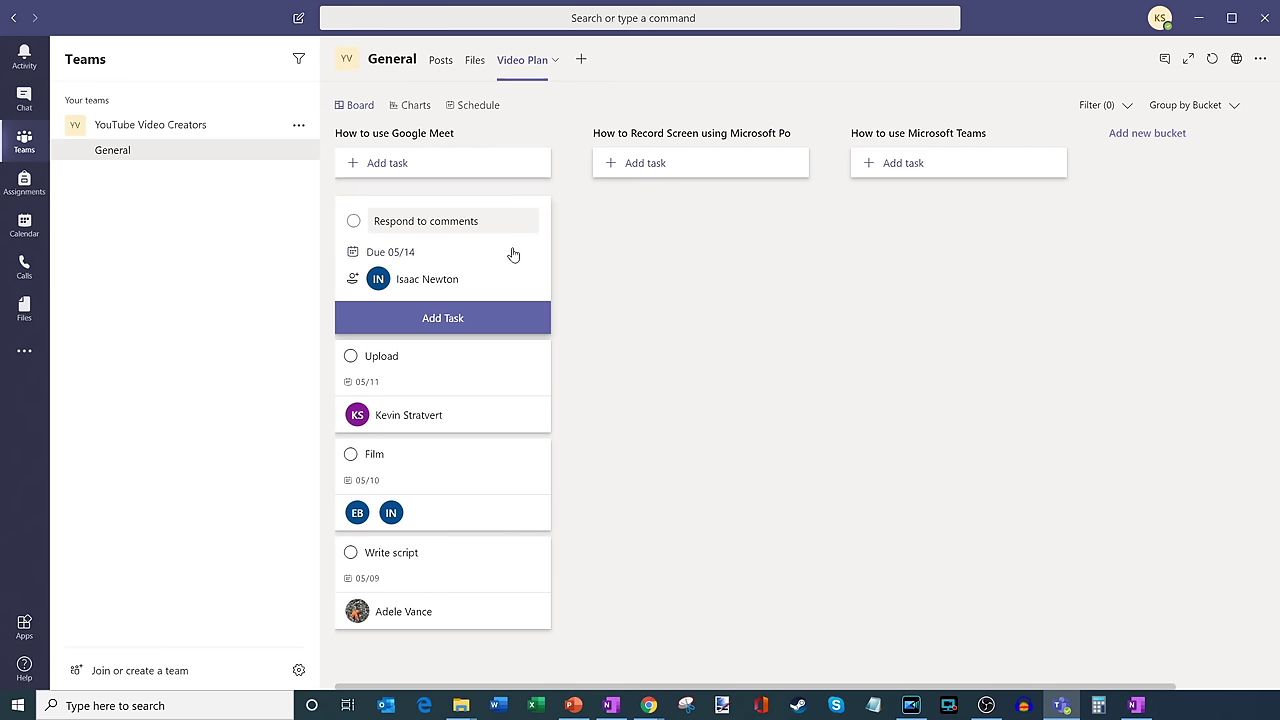
click(459, 317)
click(703, 265)
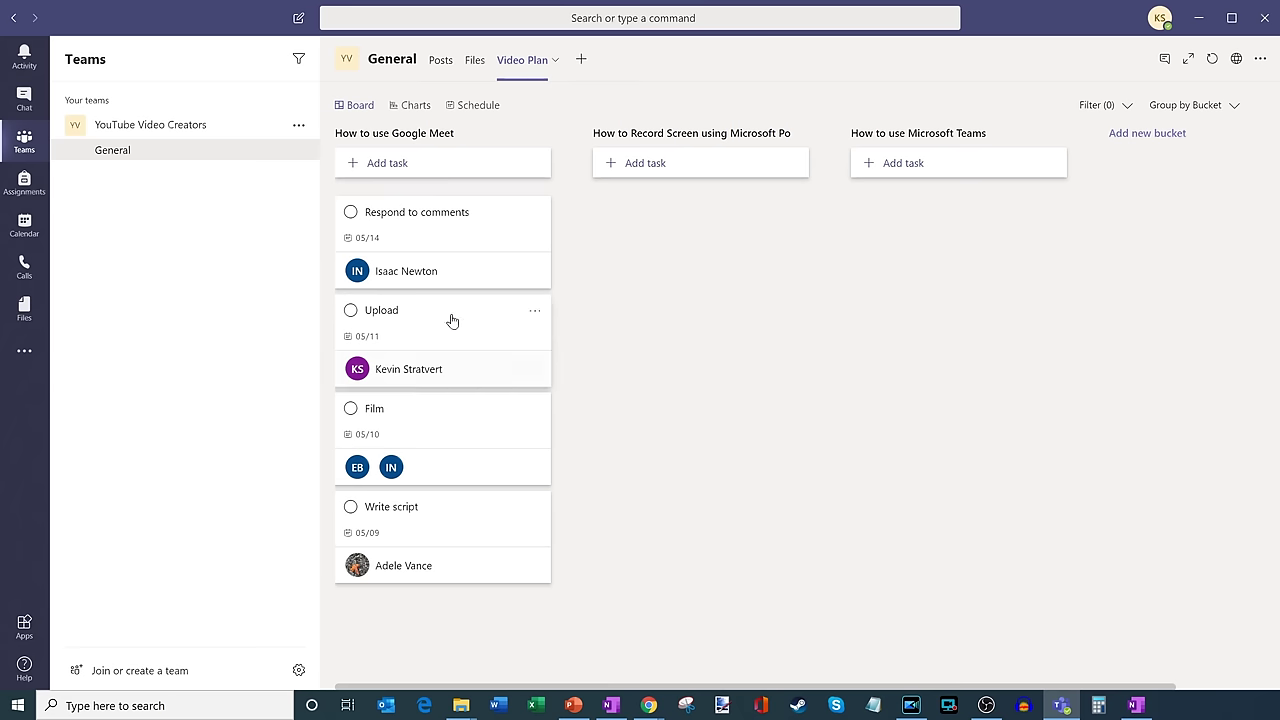
- Review the available actions for the Write script task, such as label, assign, copy, move and delete
click(535, 512)
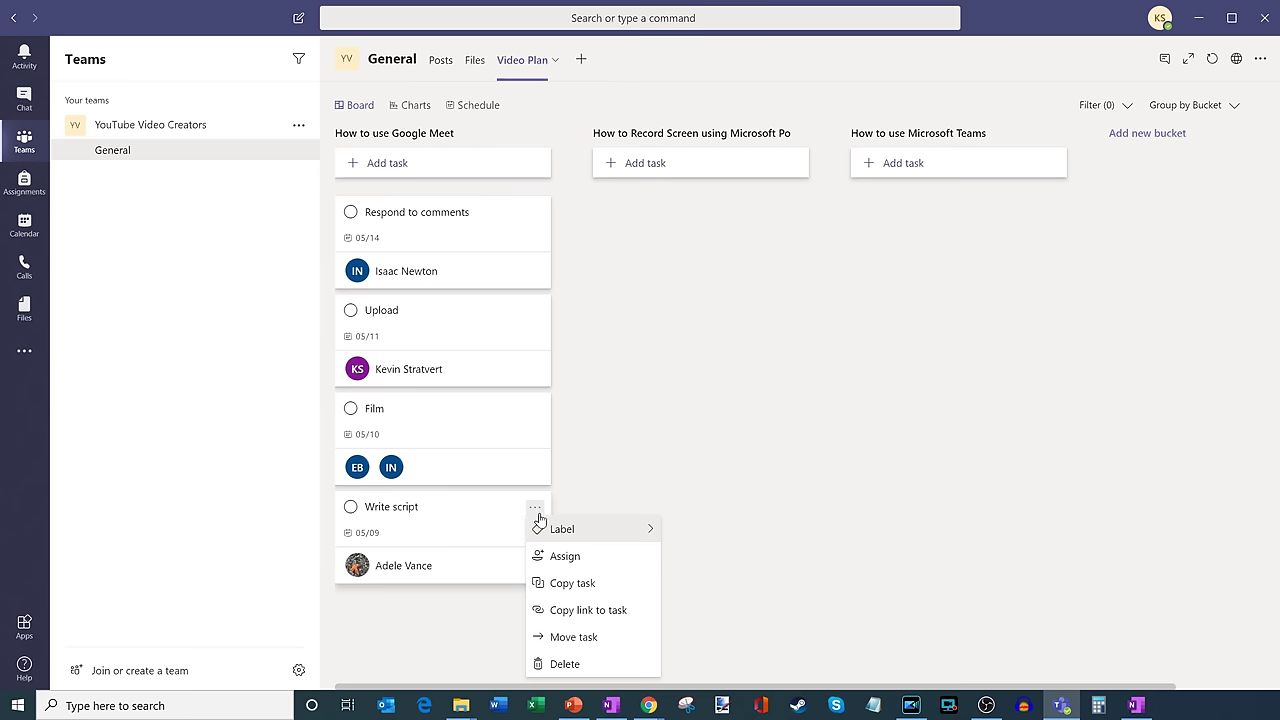
mouse_move(587, 531)
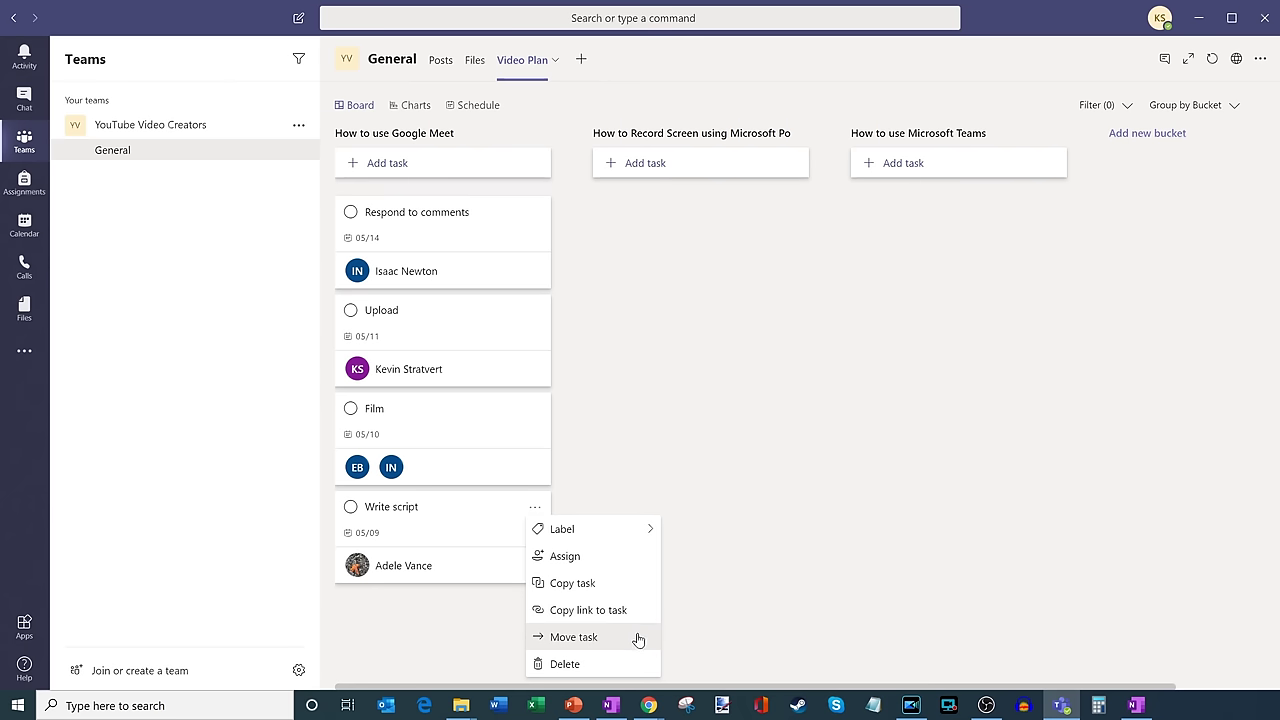
drag(463, 503, 417, 546)
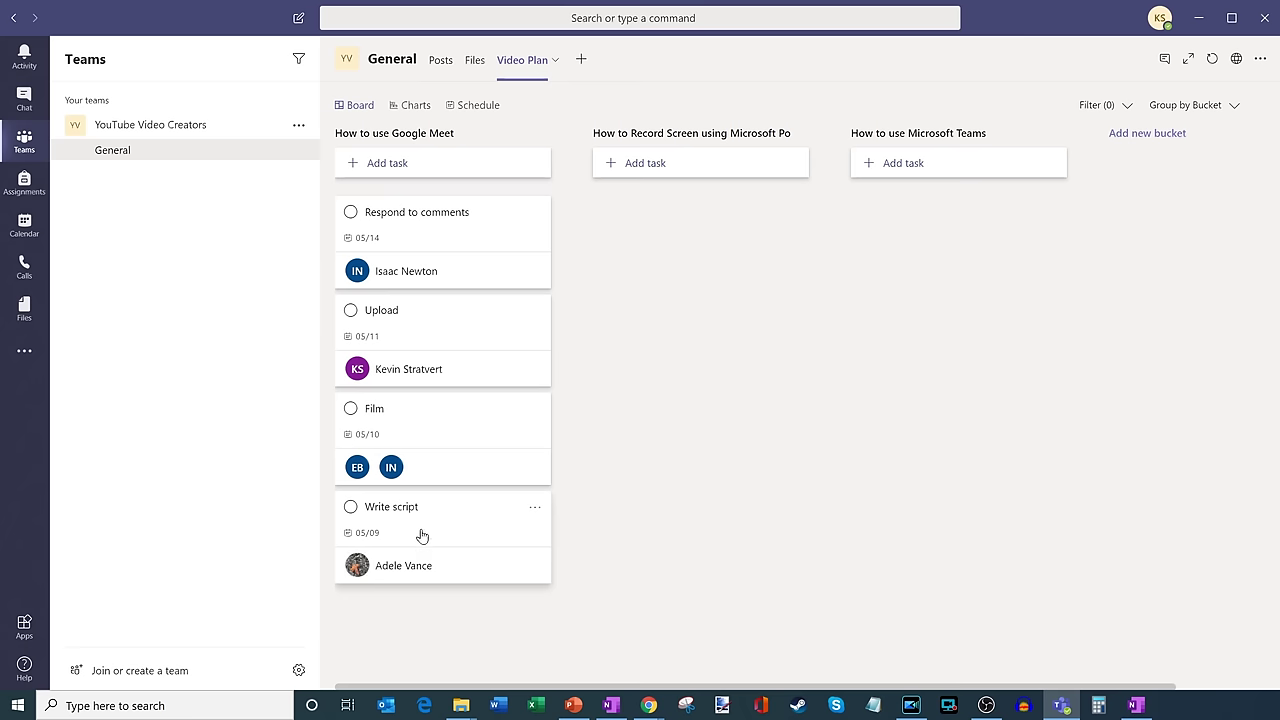
- Open the Write script task's details and examine its fields, including the bucket and progress options
click(432, 521)
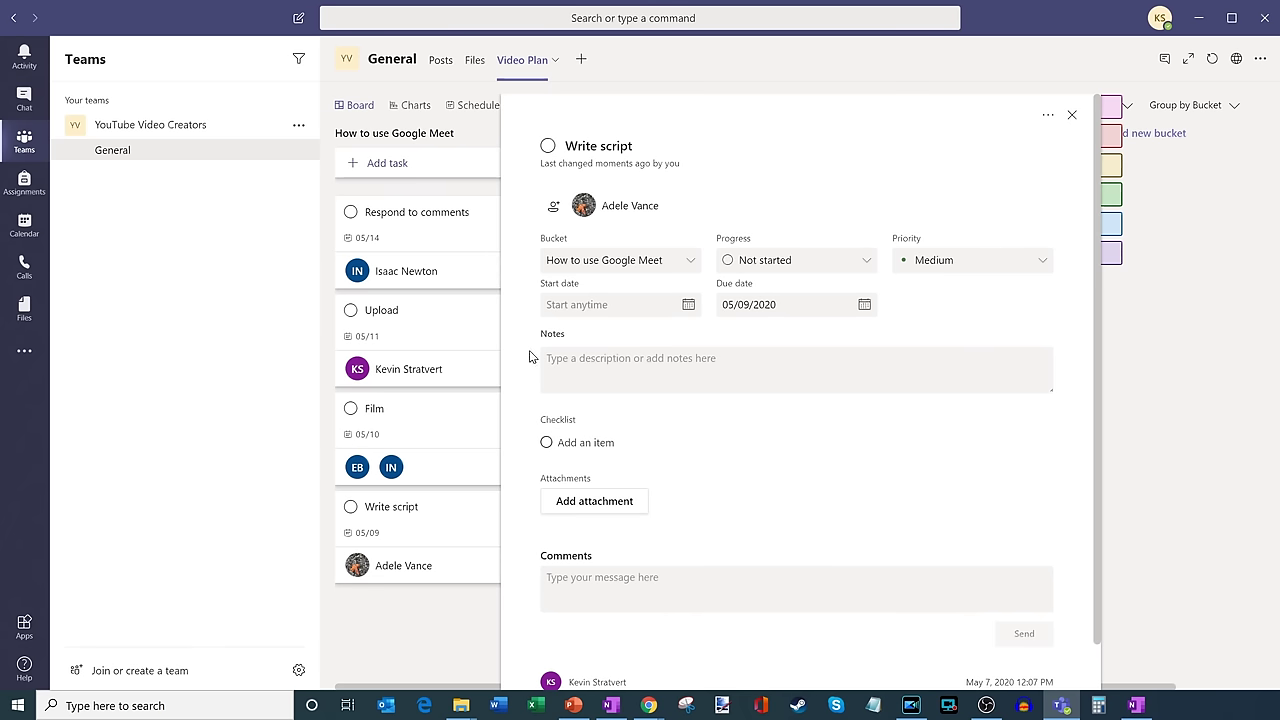
scroll(829, 351, down, 1)
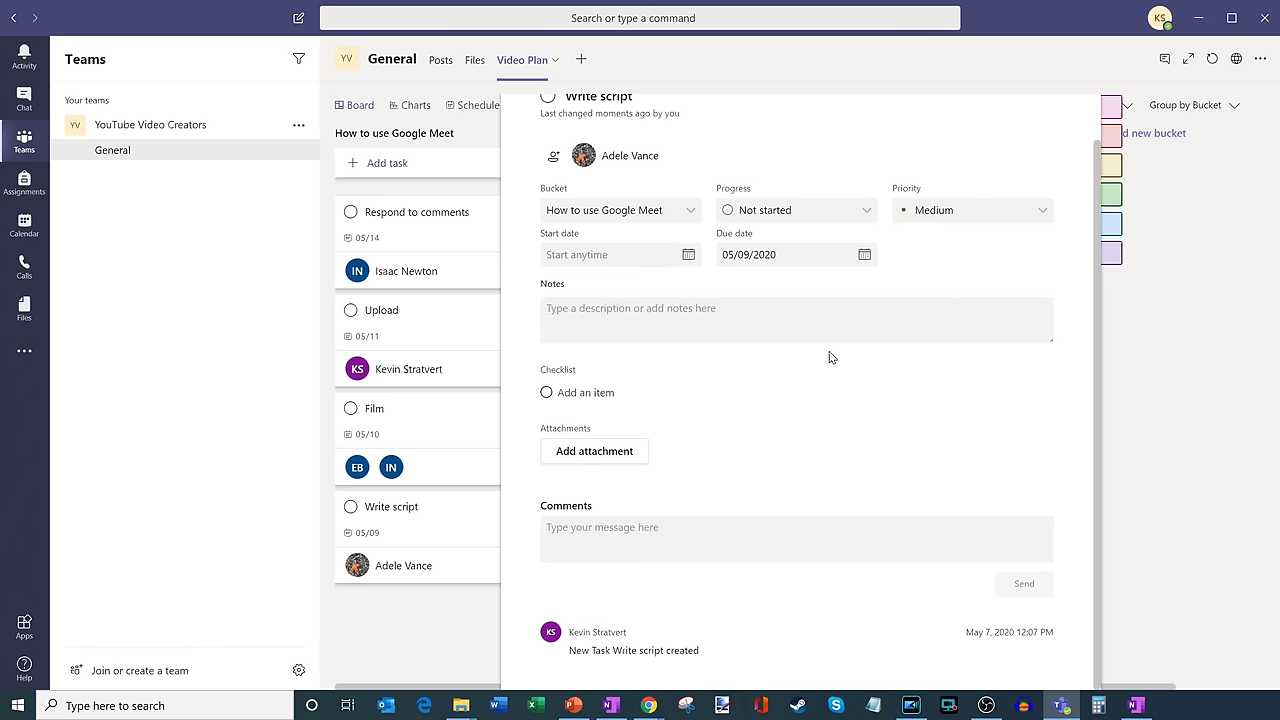
scroll(829, 351, up, 1)
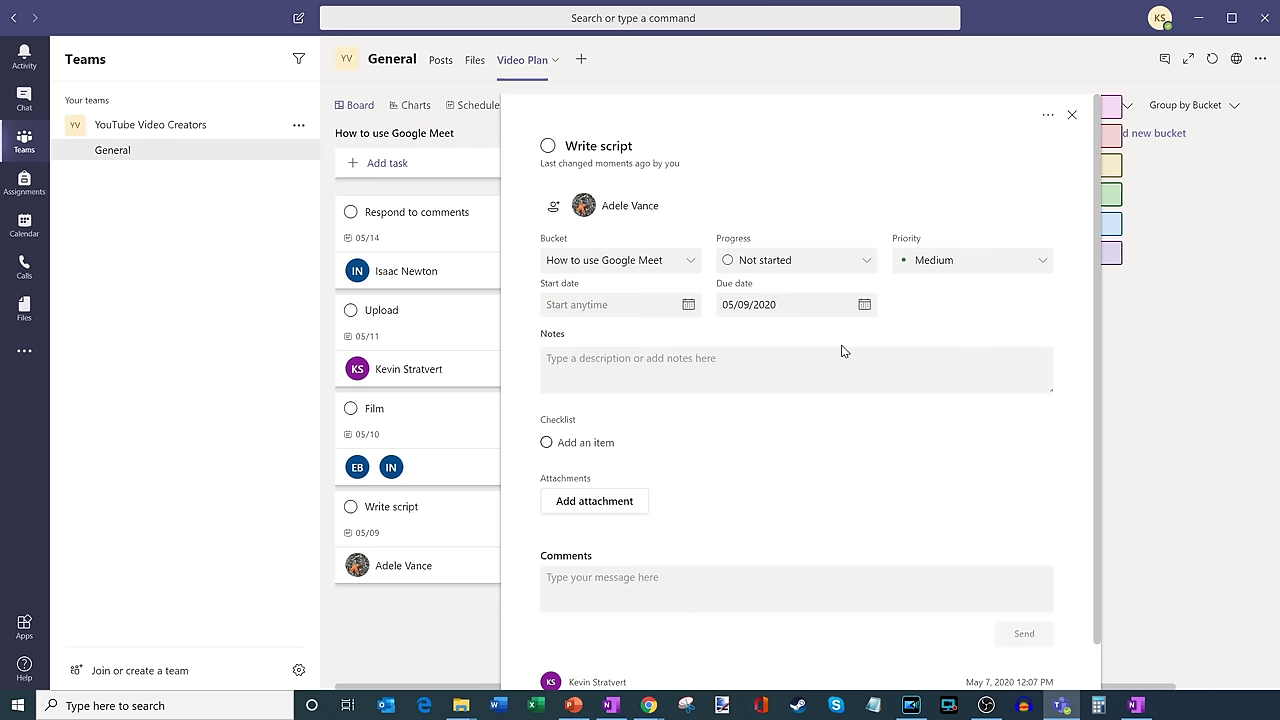
click(650, 260)
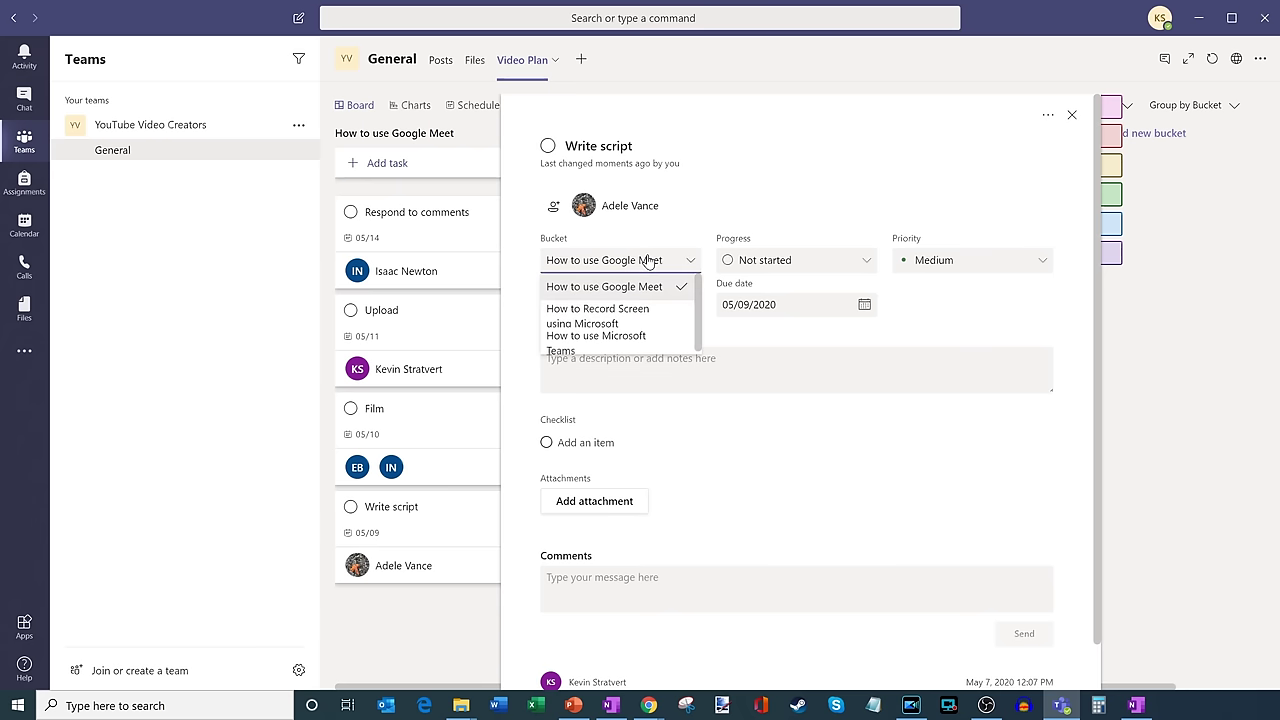
click(674, 244)
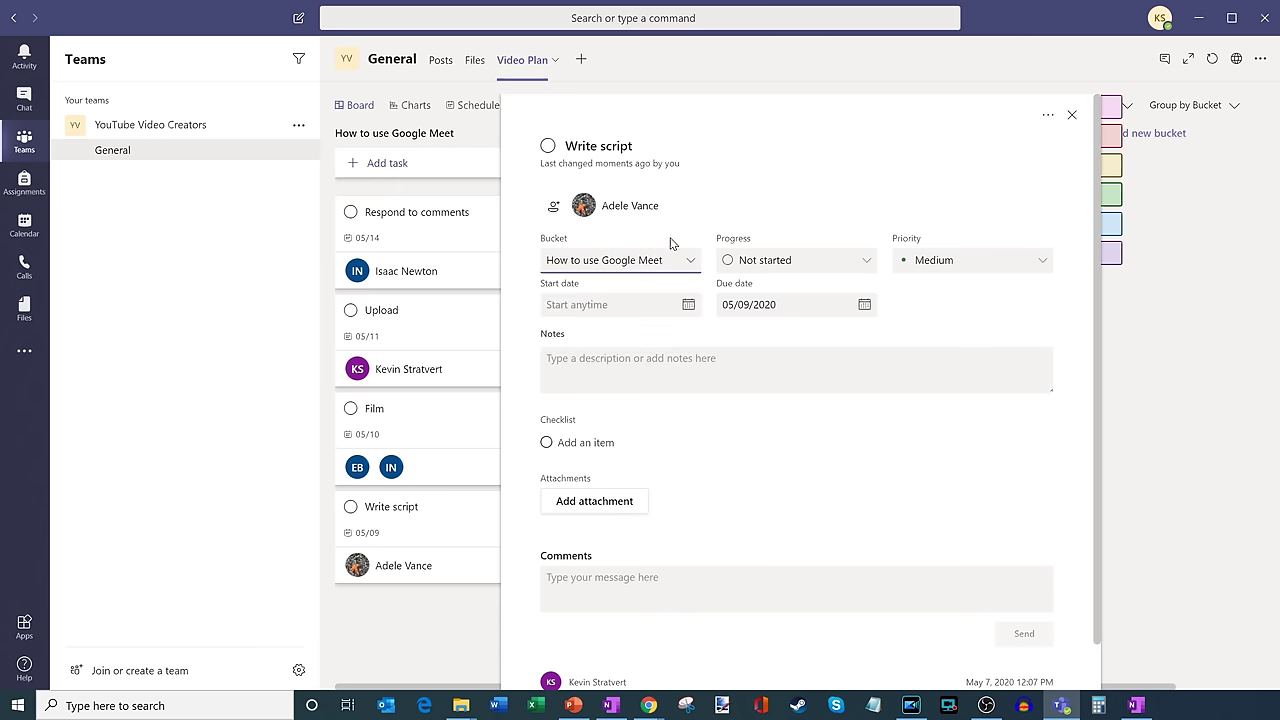
click(790, 262)
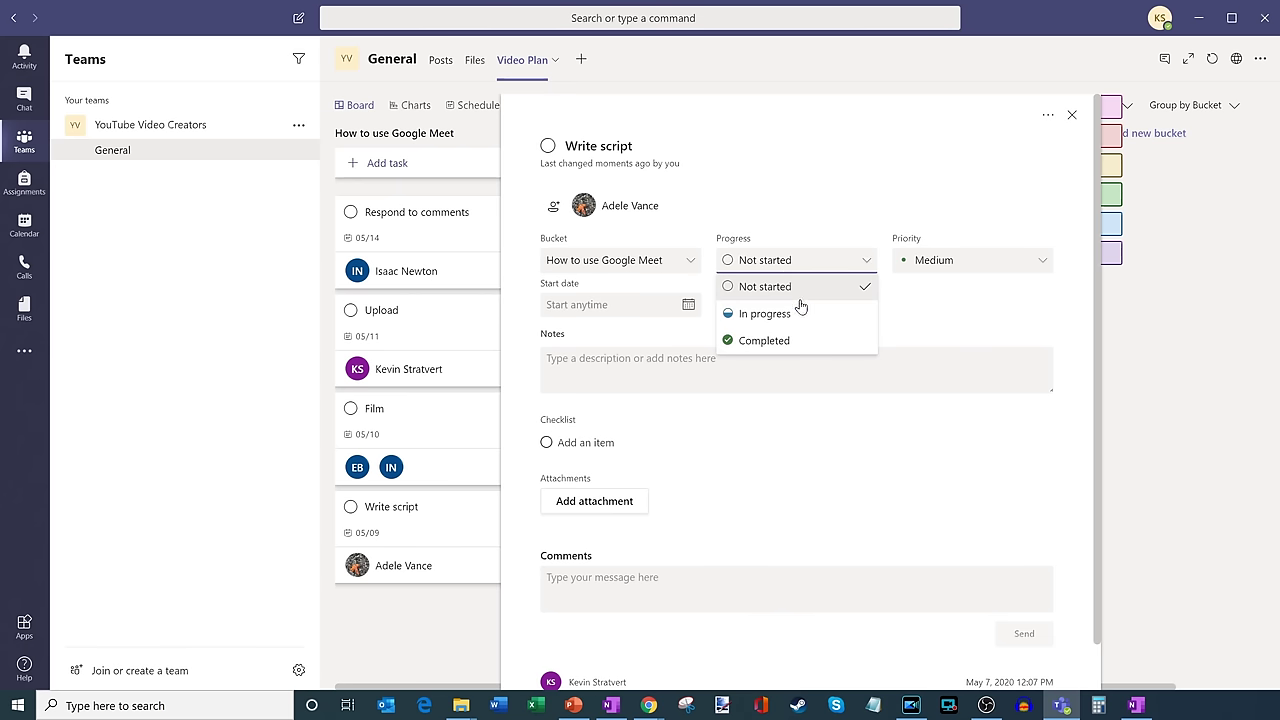
click(895, 190)
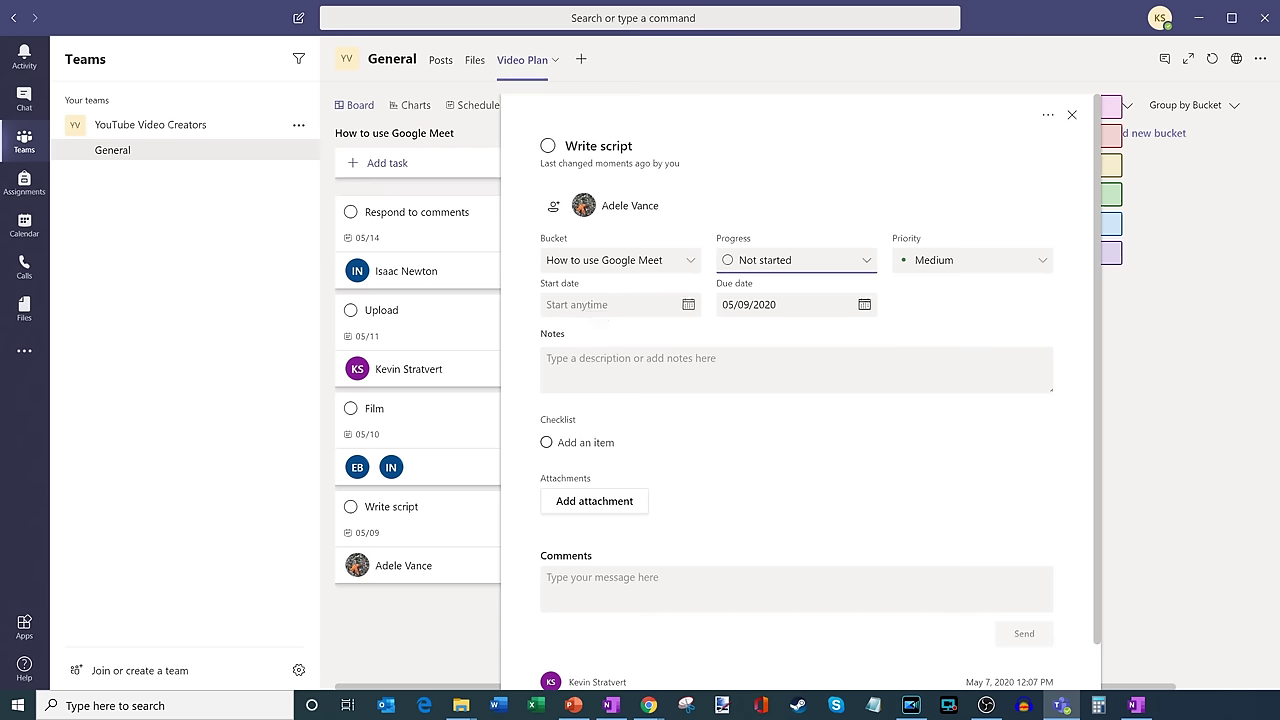
scroll(650, 328, down, 1)
scroll(709, 331, up, 1)
- Add the note "looking forward to what you come up with! Let me know if you need help!" addressed to the assignee, shown on the card
click(710, 368)
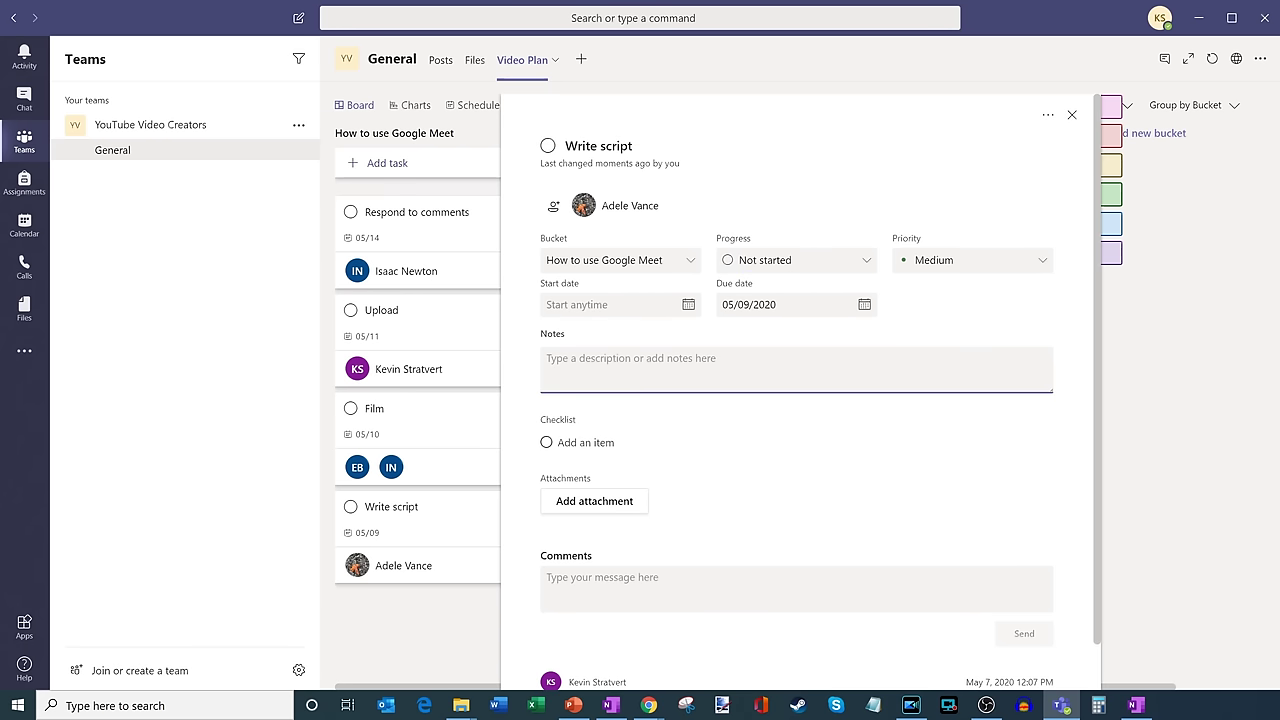
text(Adele - looking forward to what you come up with! Let me know if you need help!)
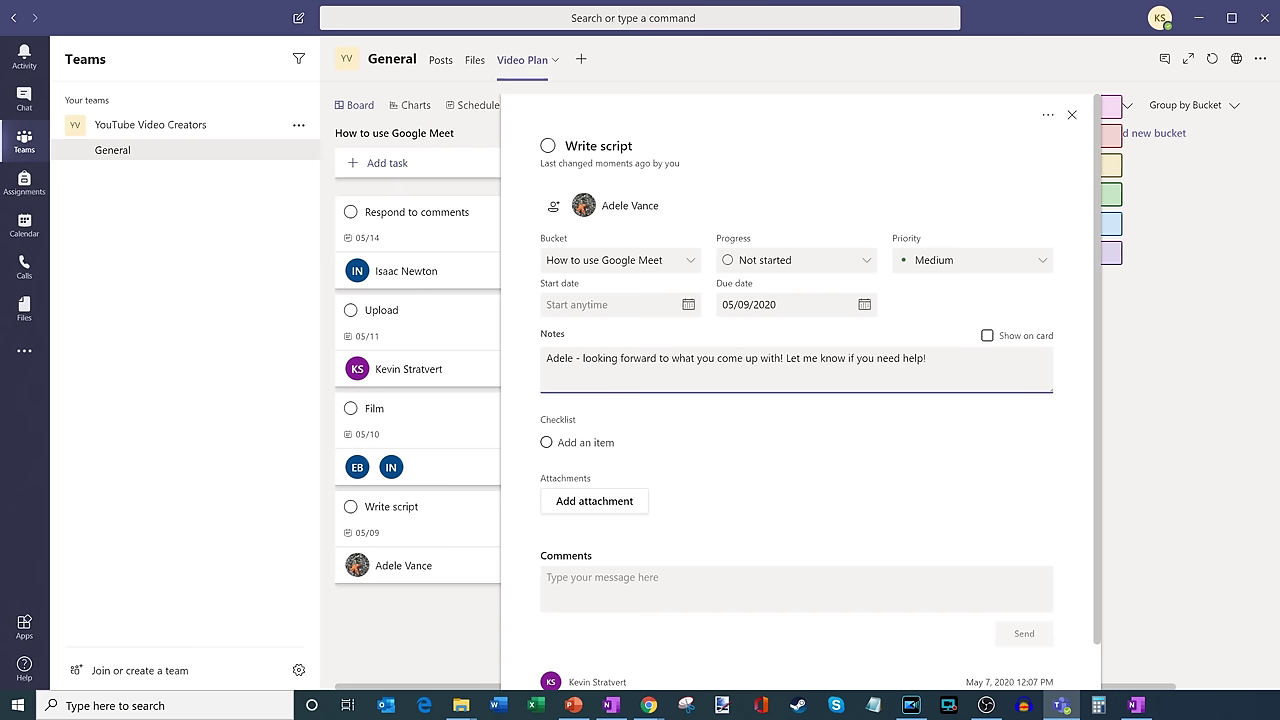
click(988, 337)
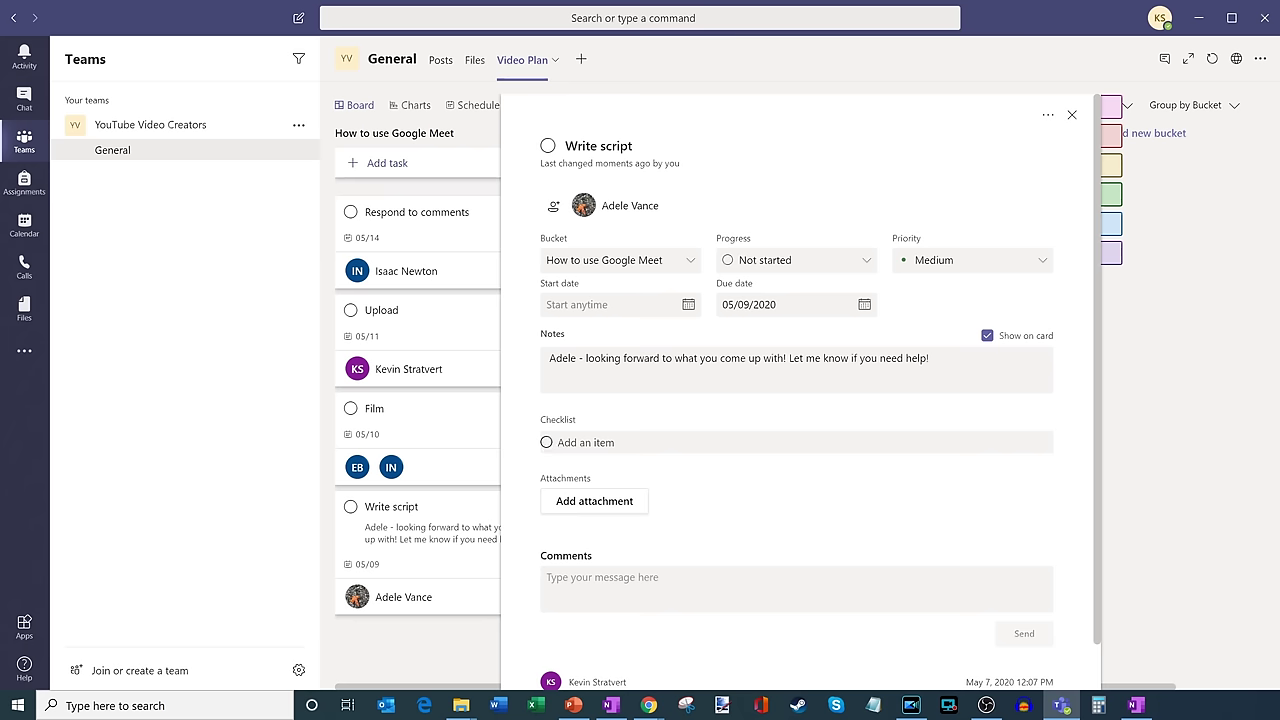
- Add checklist items "Create document", "Write draft", "Share with team" and "Incorporate edits" to the Write script task and show the checklist on its card
text(Create document Write draft Share with team Incorporate edits)
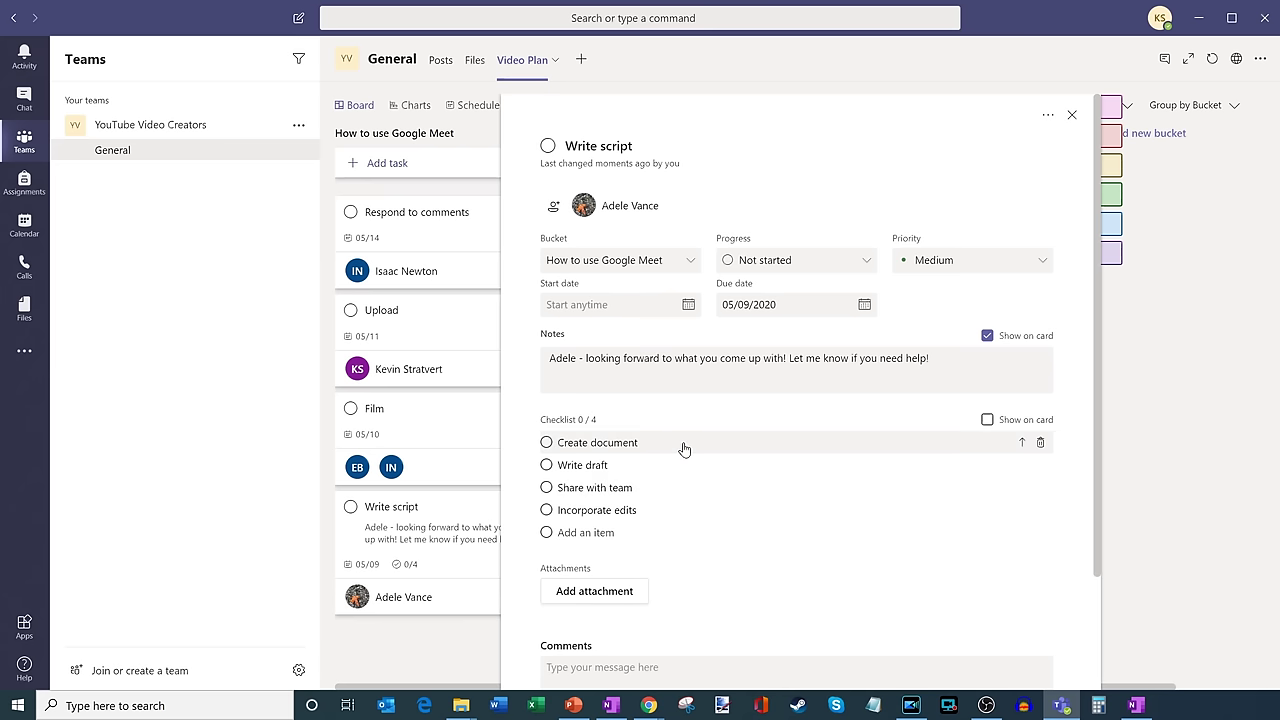
click(987, 421)
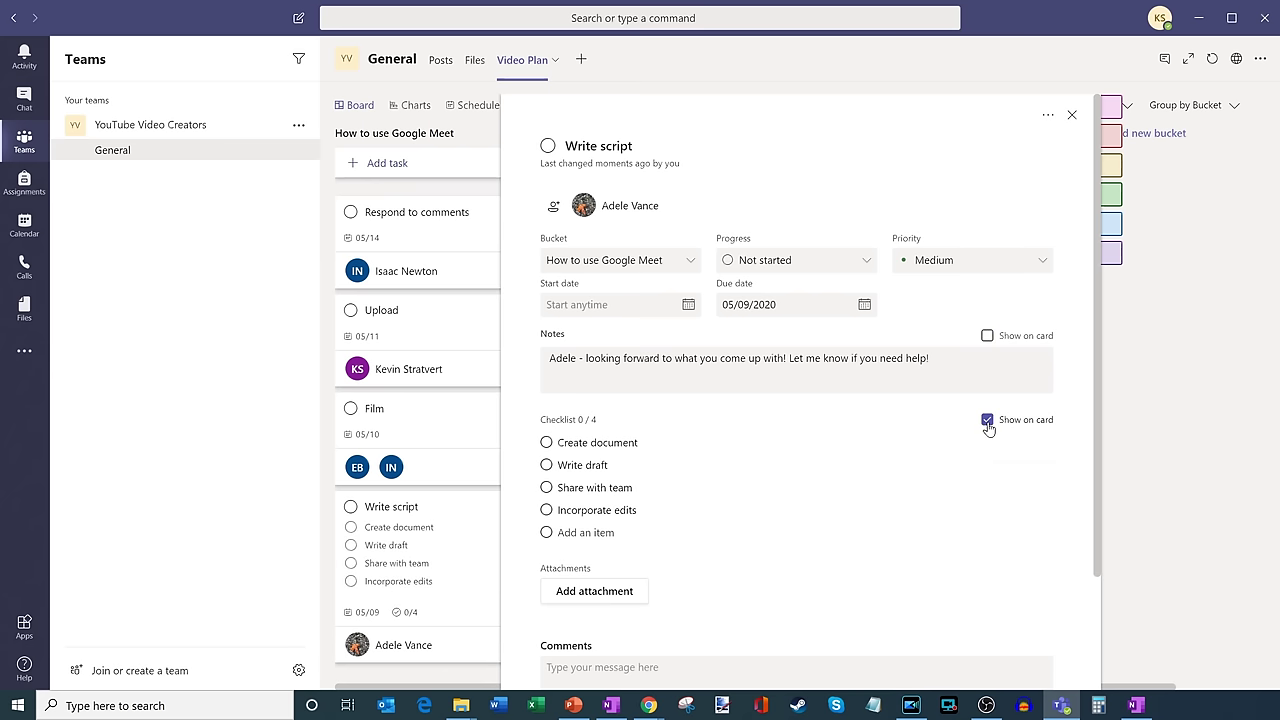
click(987, 421)
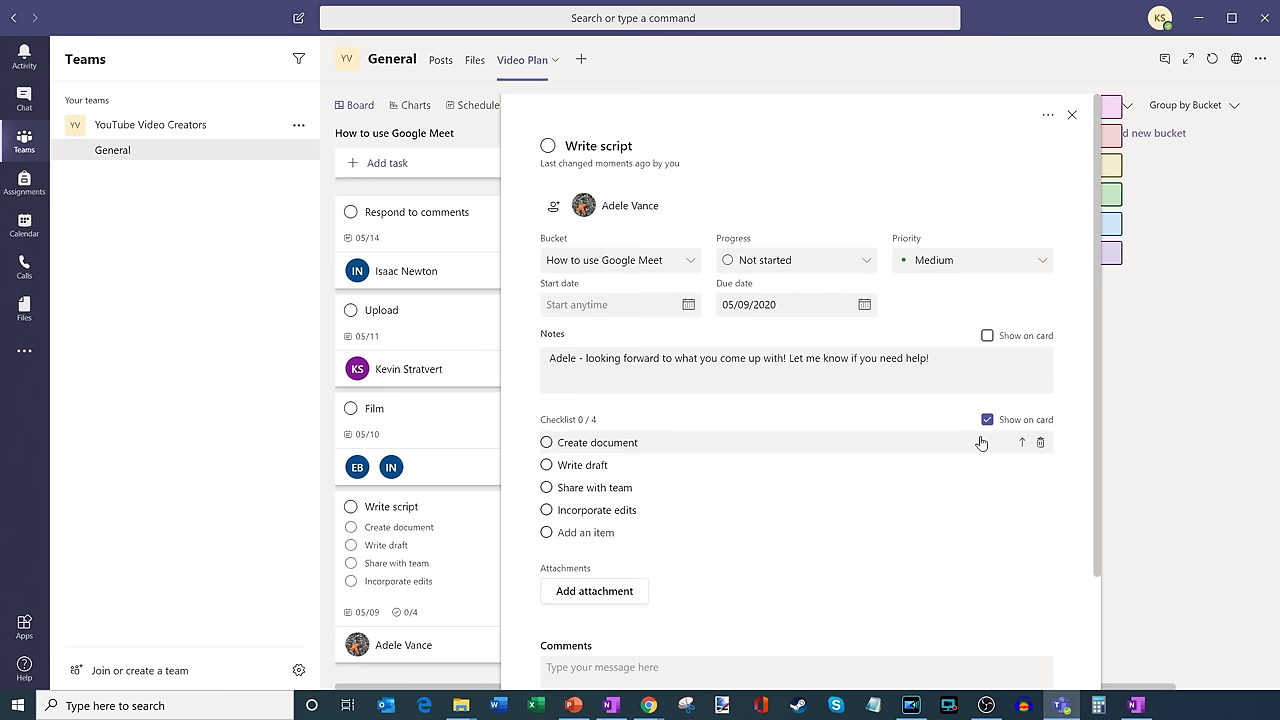
- Look over the Write script task's attachment and comment areas, then close its details
scroll(968, 448, down, 2)
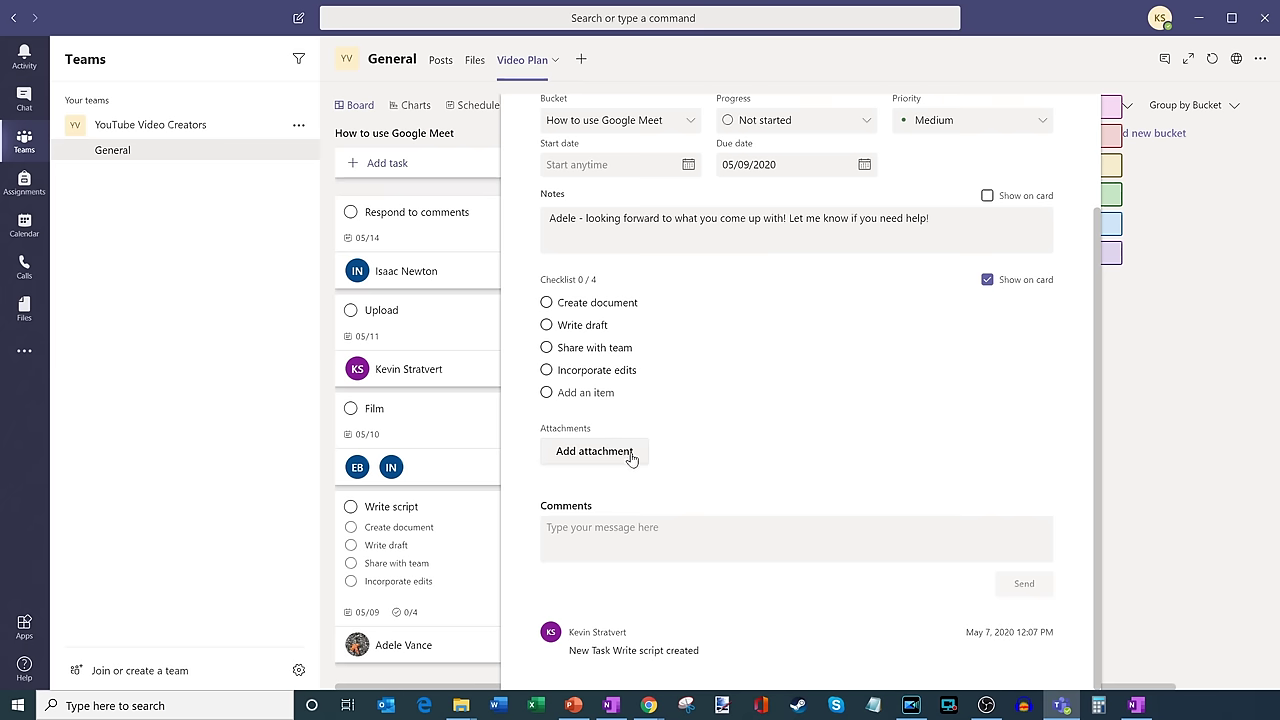
click(600, 535)
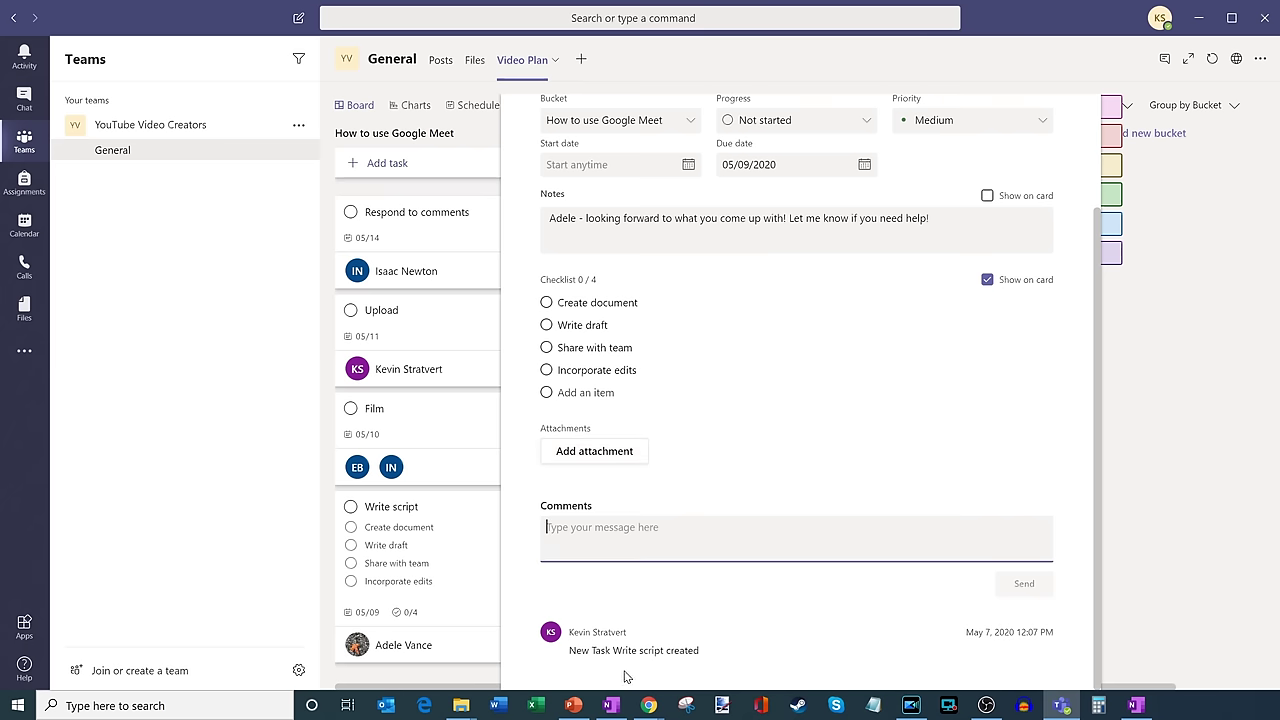
scroll(657, 575, up, 2)
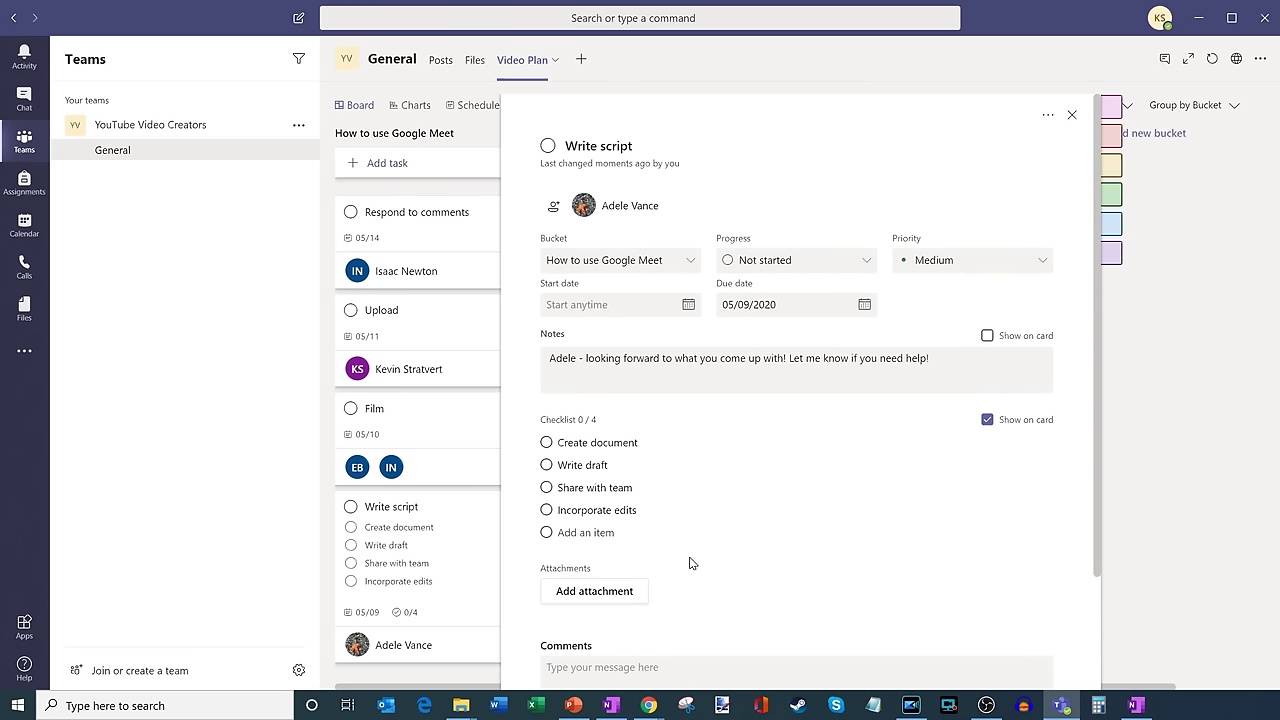
click(1072, 117)
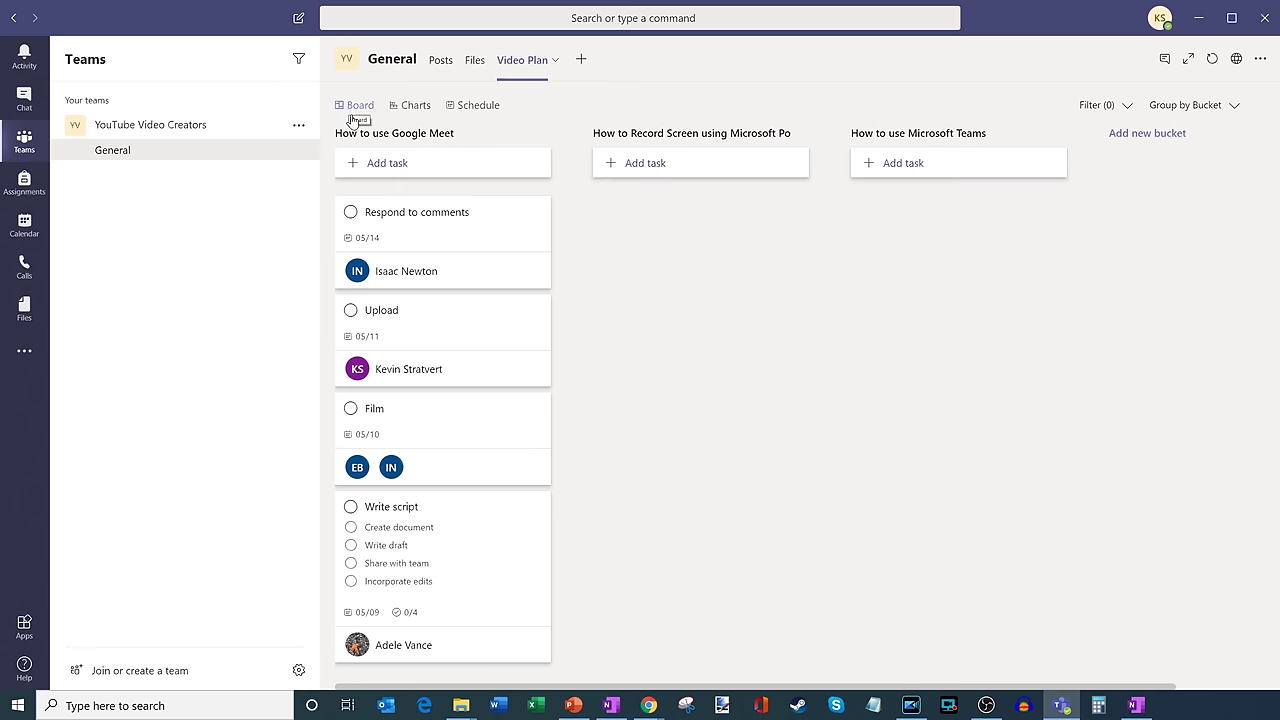
- Examine the plan's charts of tasks by status, bucket, priority and member
click(410, 106)
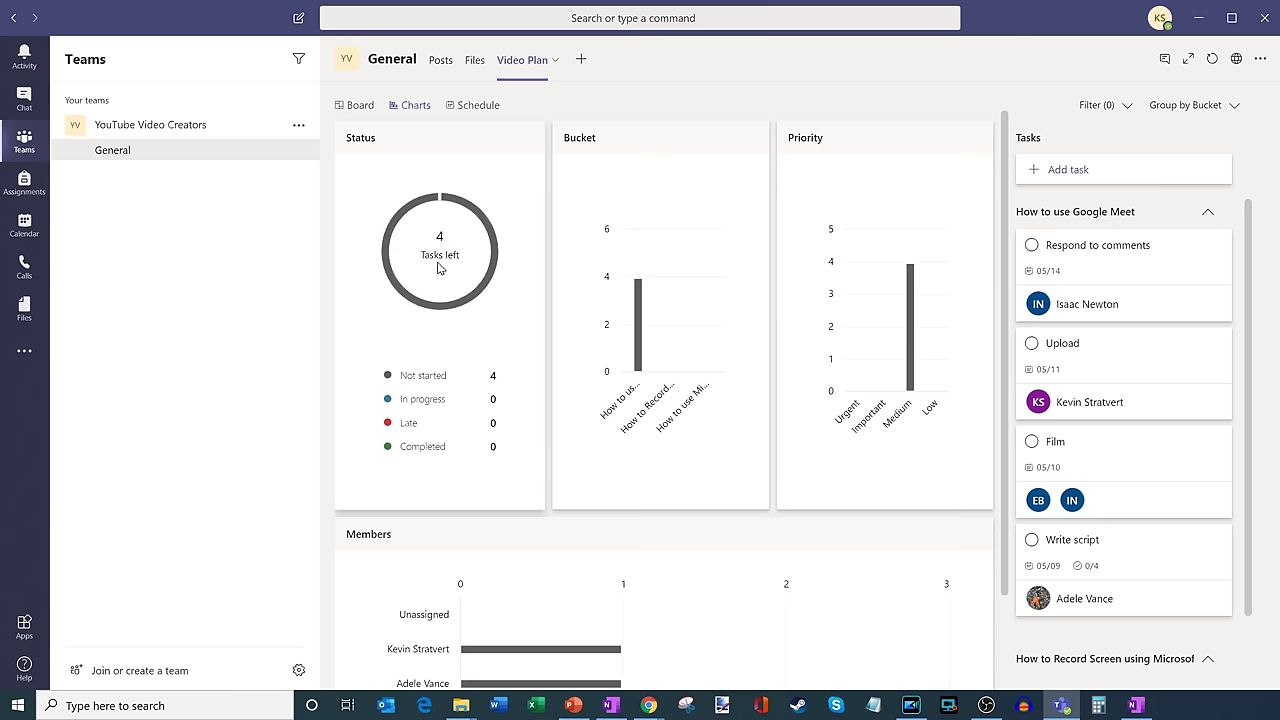
mouse_move(639, 364)
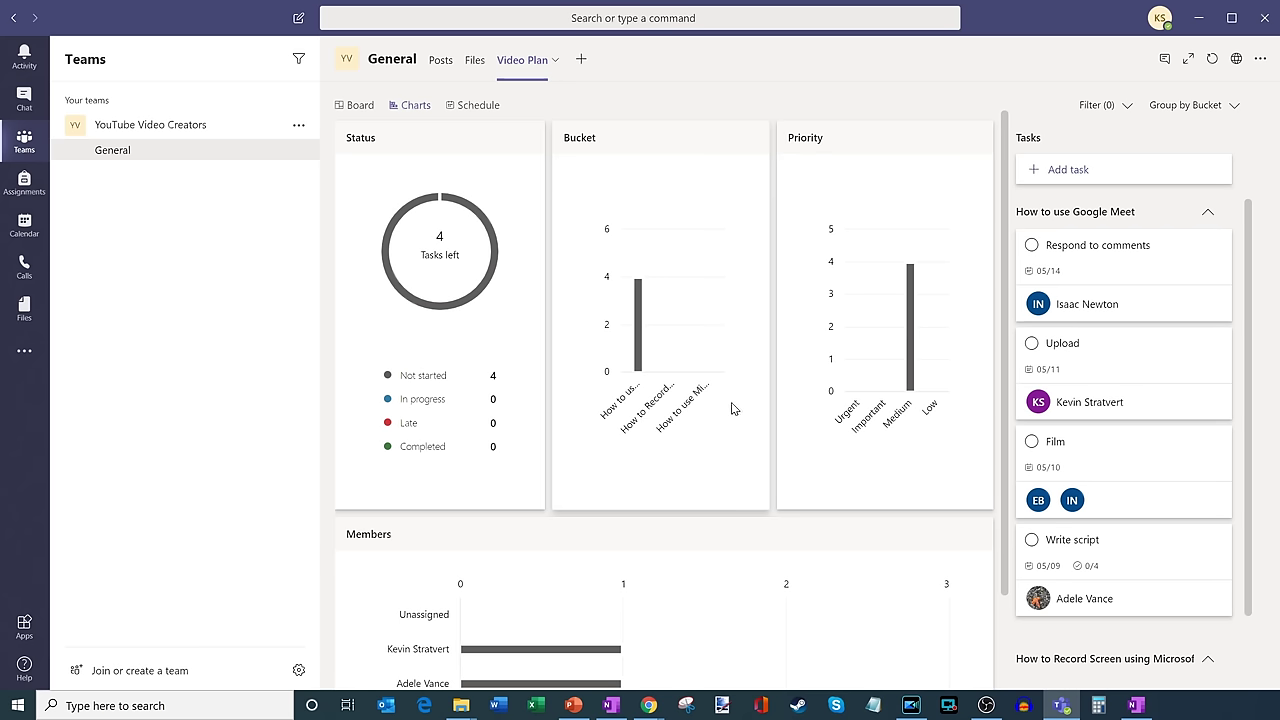
mouse_move(910, 270)
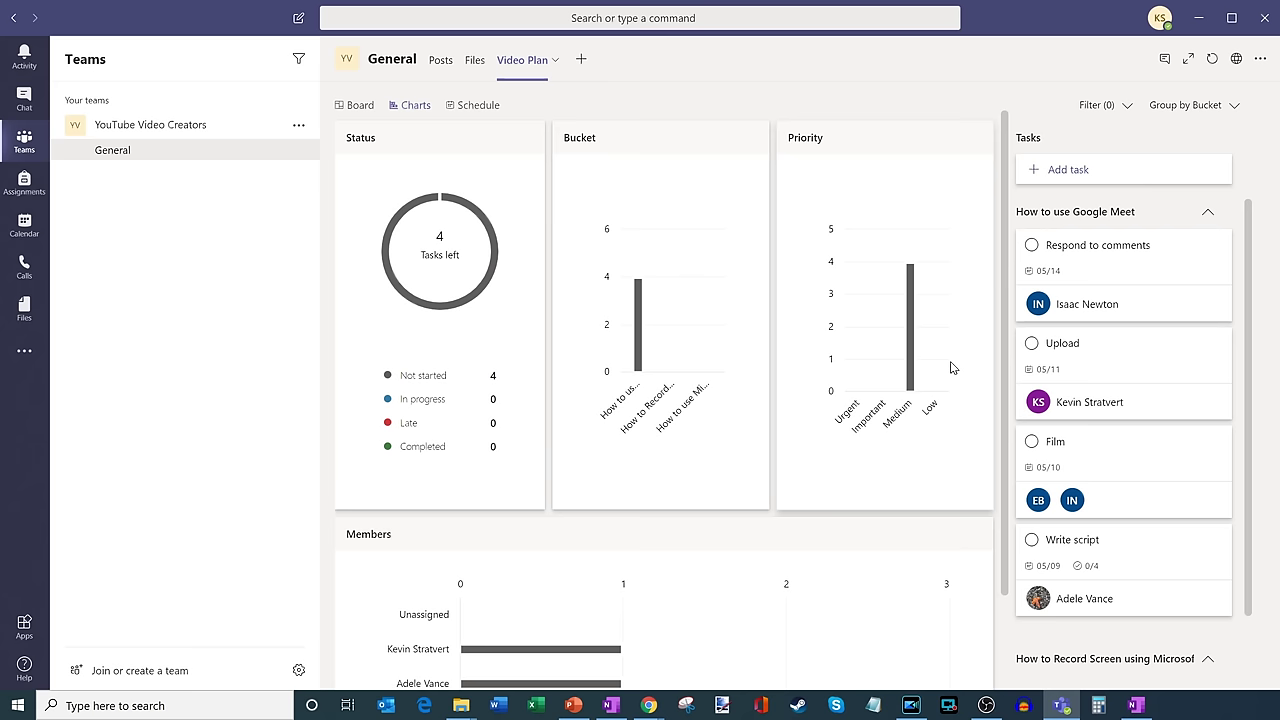
scroll(952, 368, down, 2)
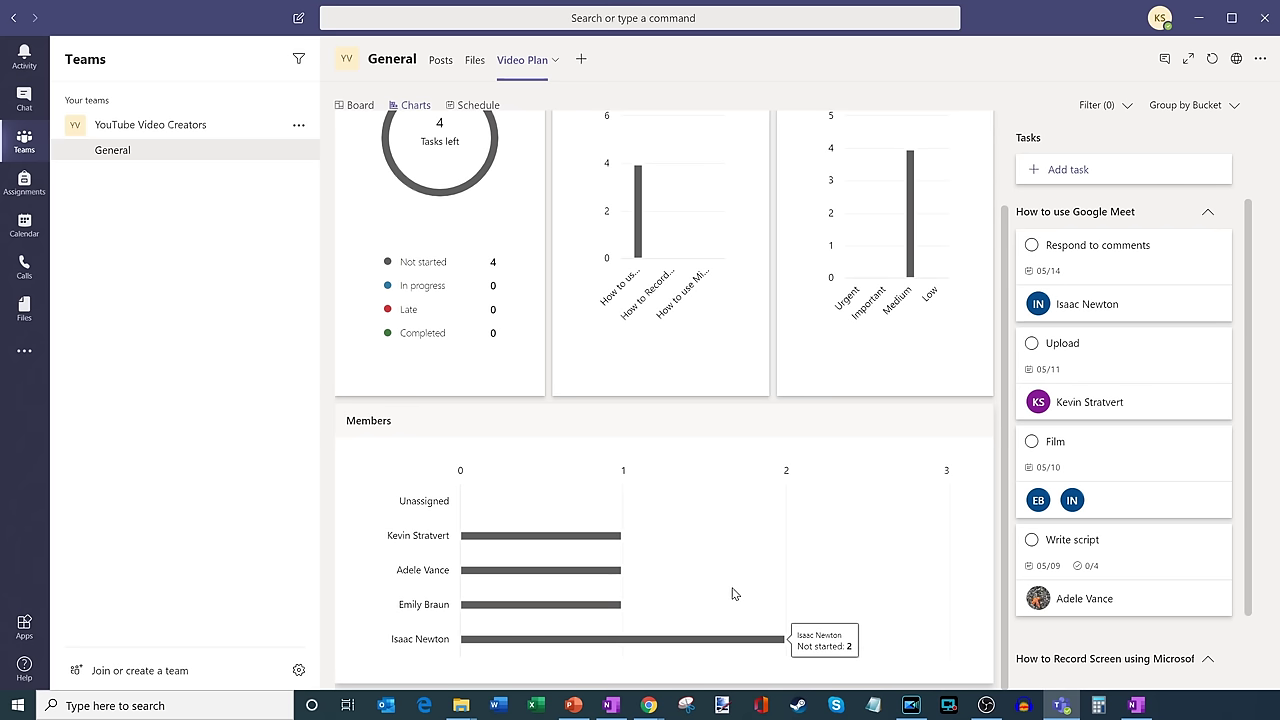
- Review the plan's task schedule in the monthly calendar, then return to the board
scroll(727, 551, up, 1)
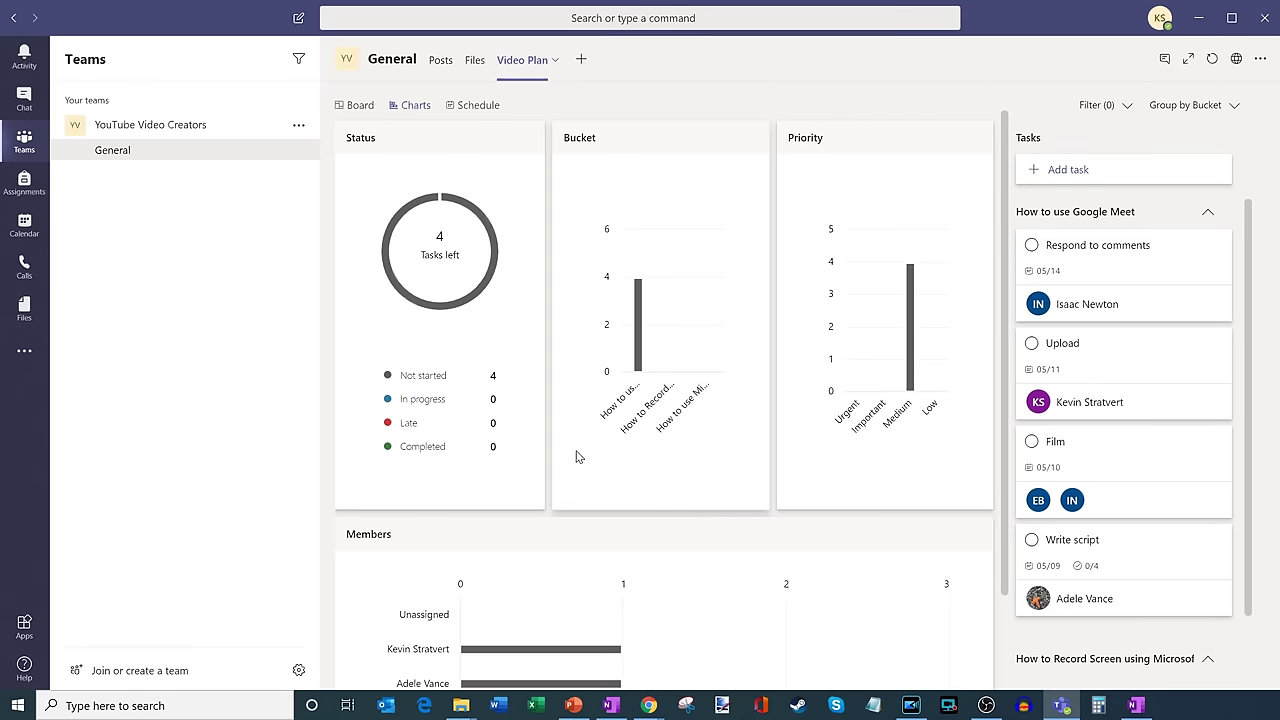
click(479, 106)
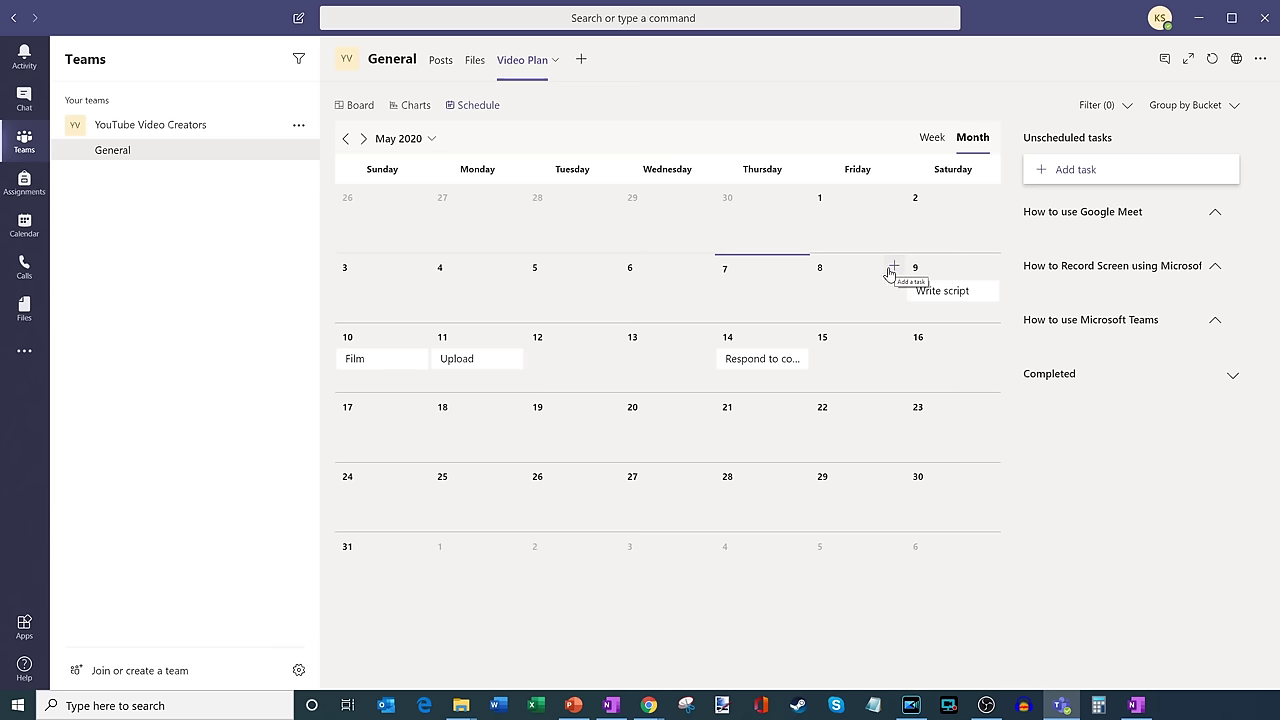
click(354, 107)
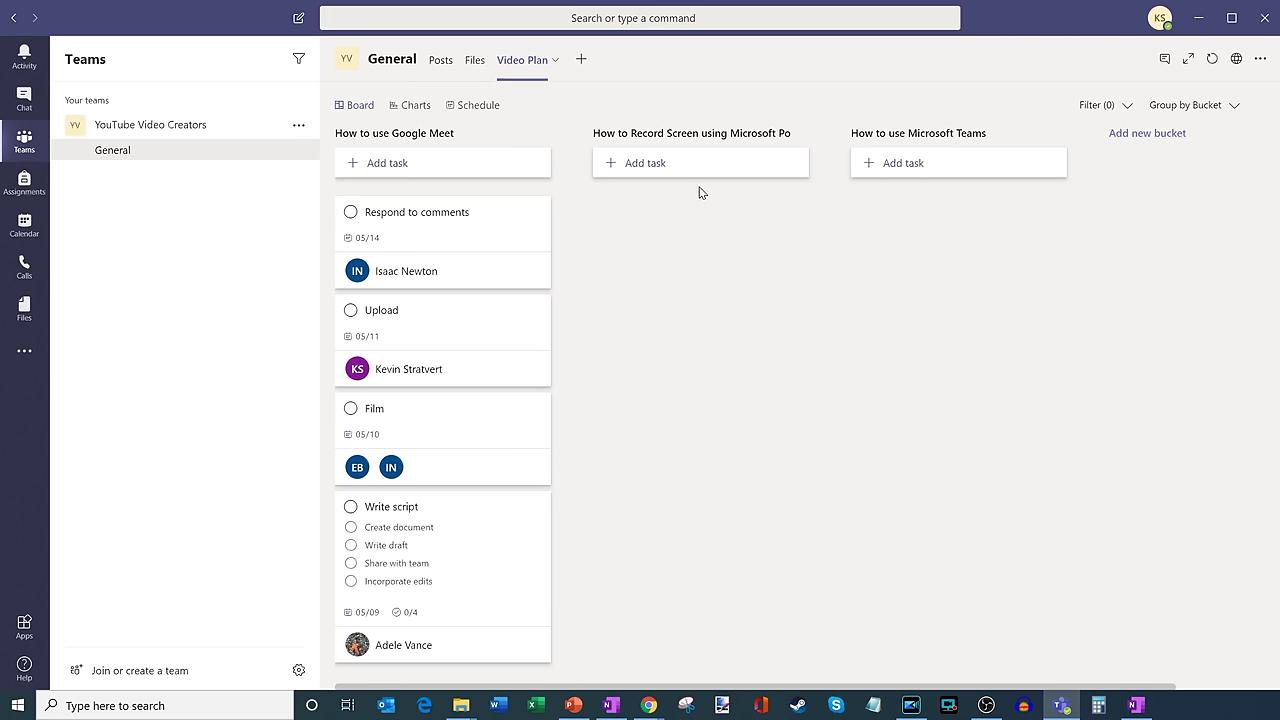
- Filter the board to tasks assigned to one team member, then remove that filter
click(1110, 108)
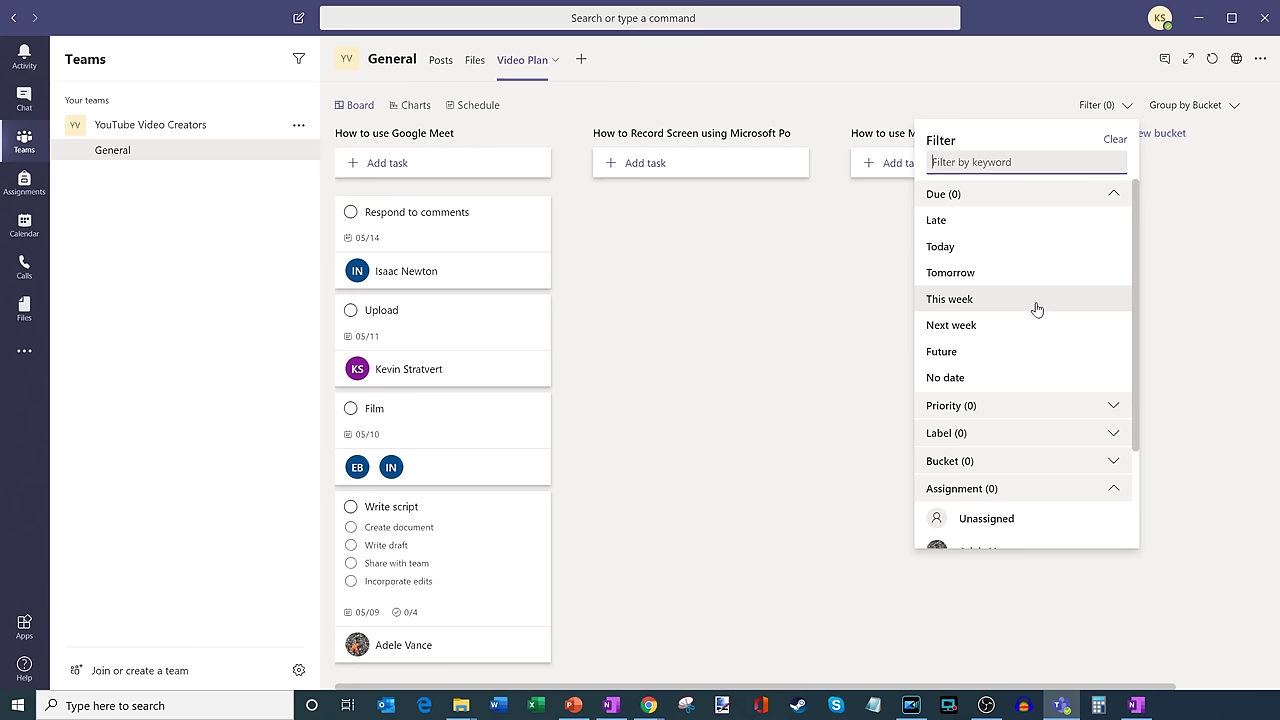
scroll(1037, 309, down, 3)
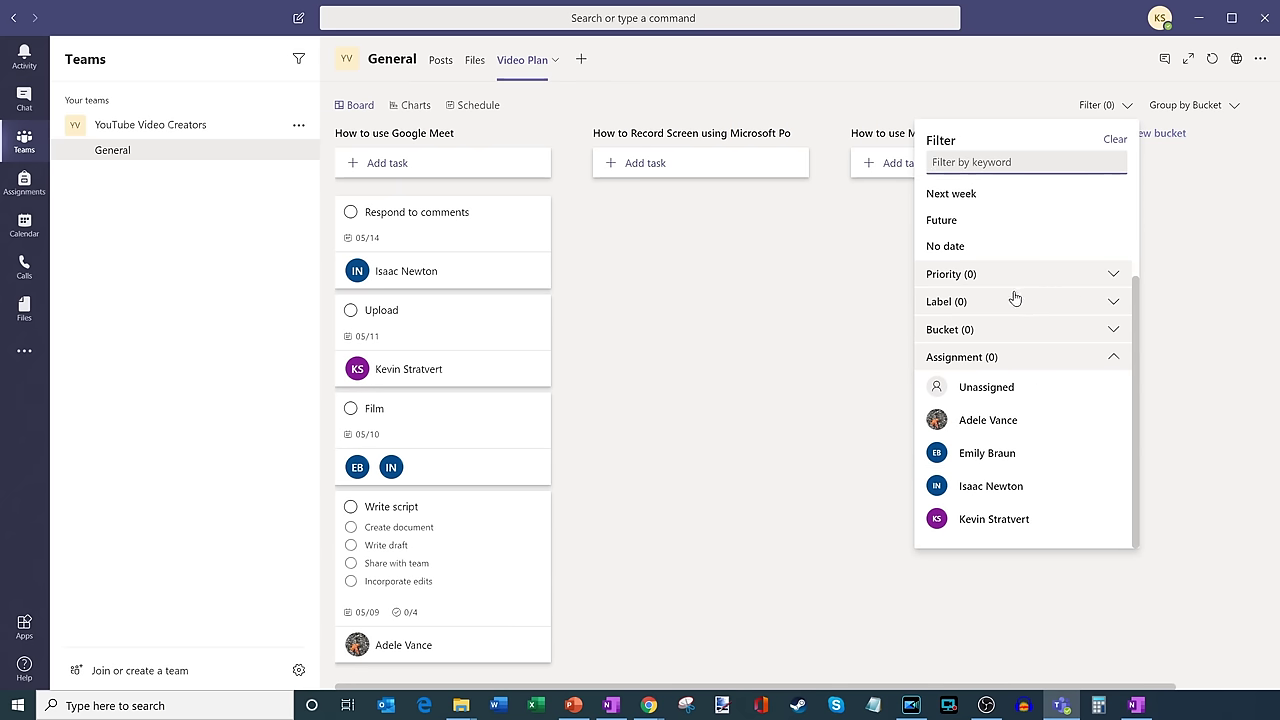
click(1017, 487)
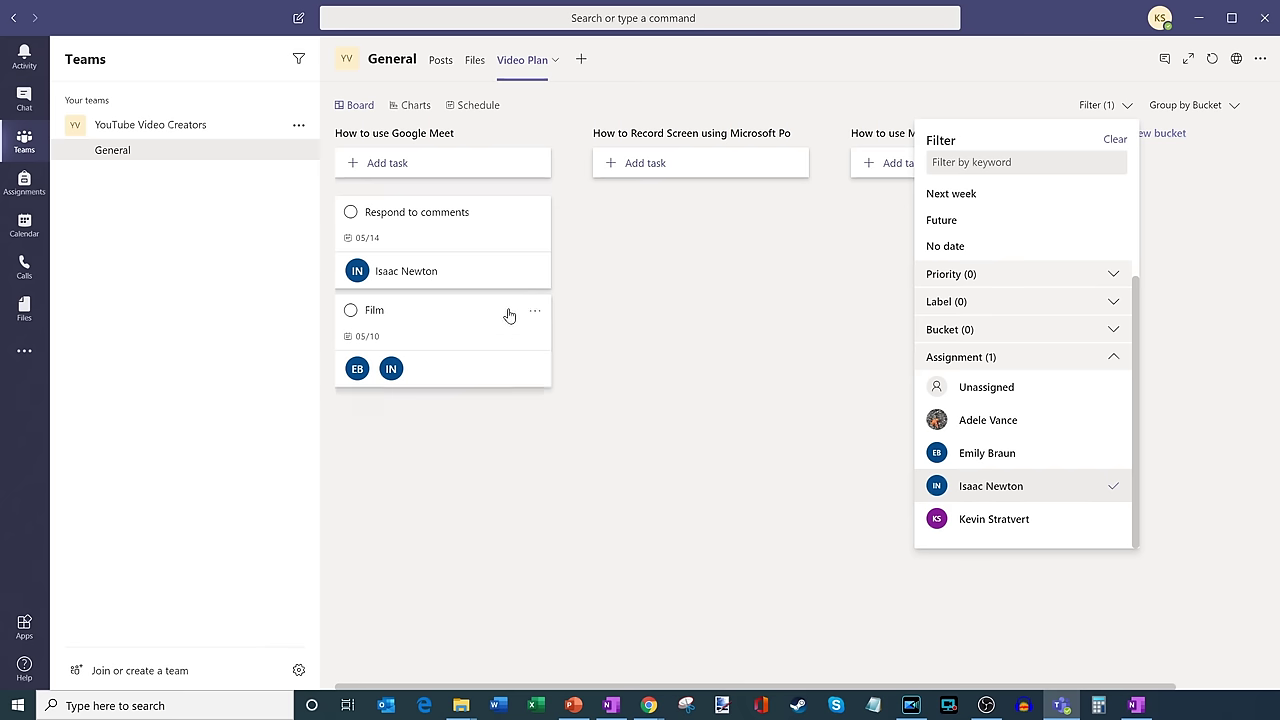
click(1038, 492)
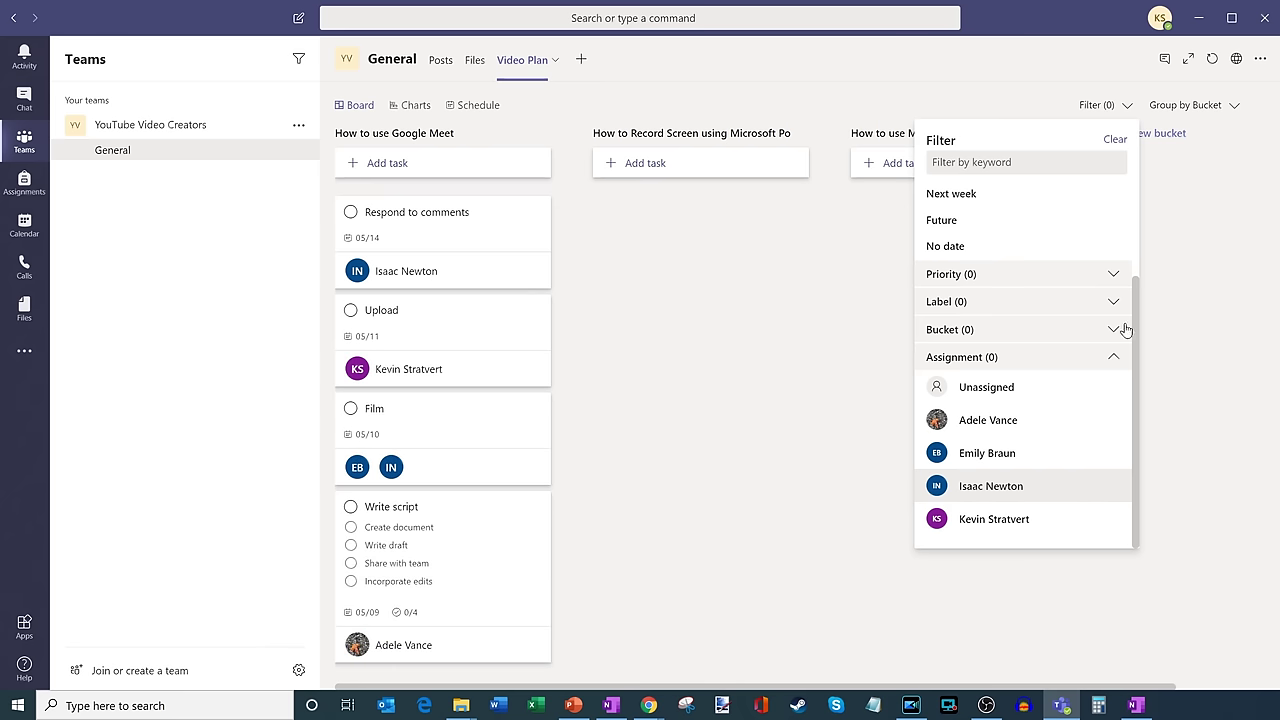
click(1174, 316)
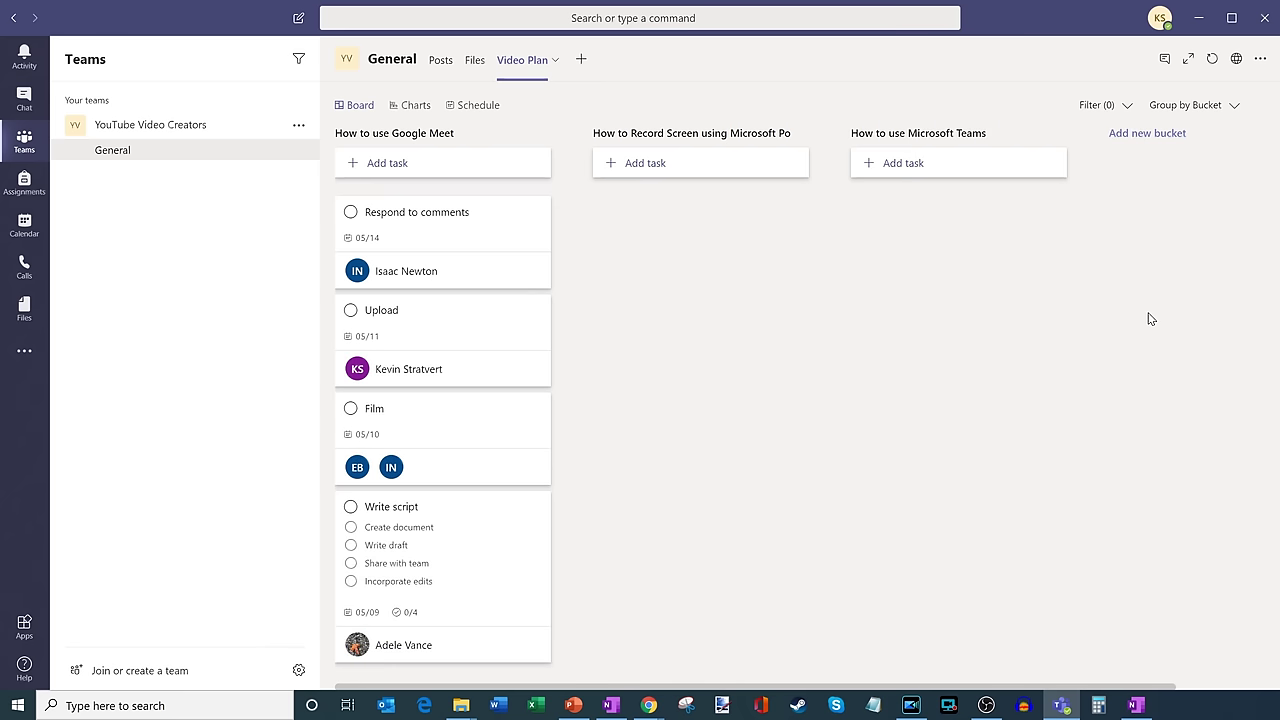
- Group the board's tasks by Assigned to and look across the team members' columns
click(1218, 111)
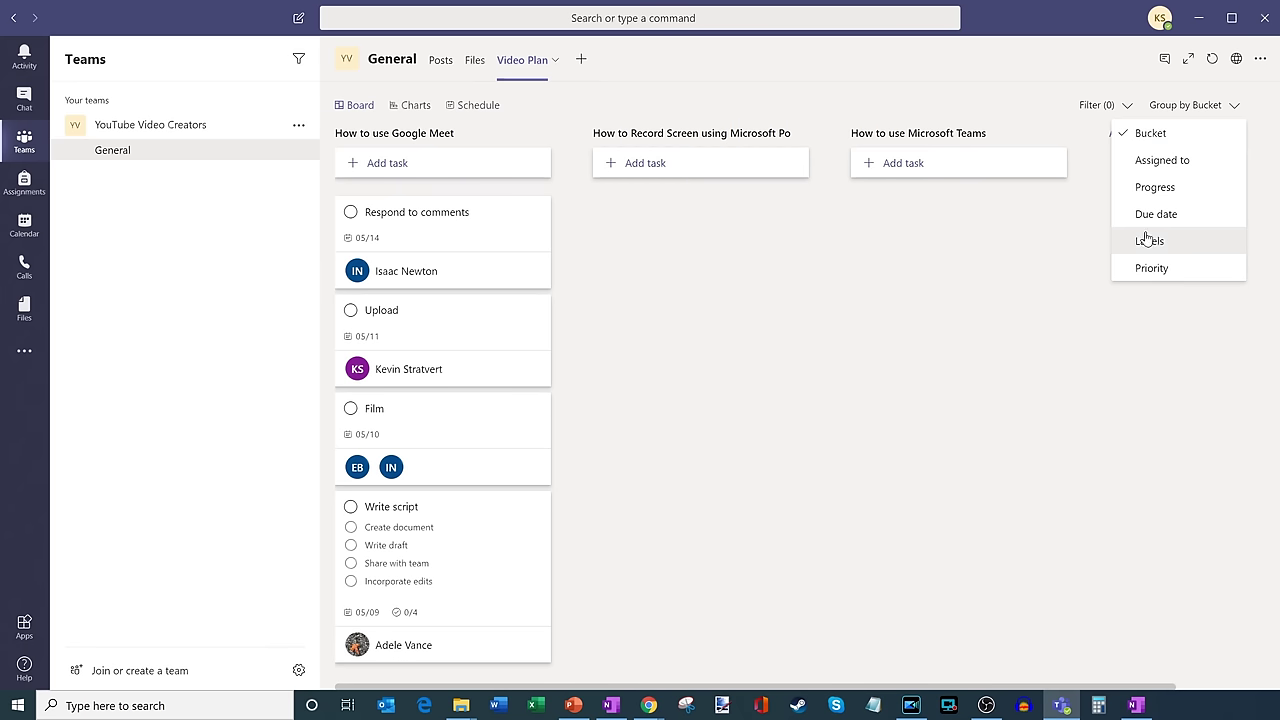
click(1177, 162)
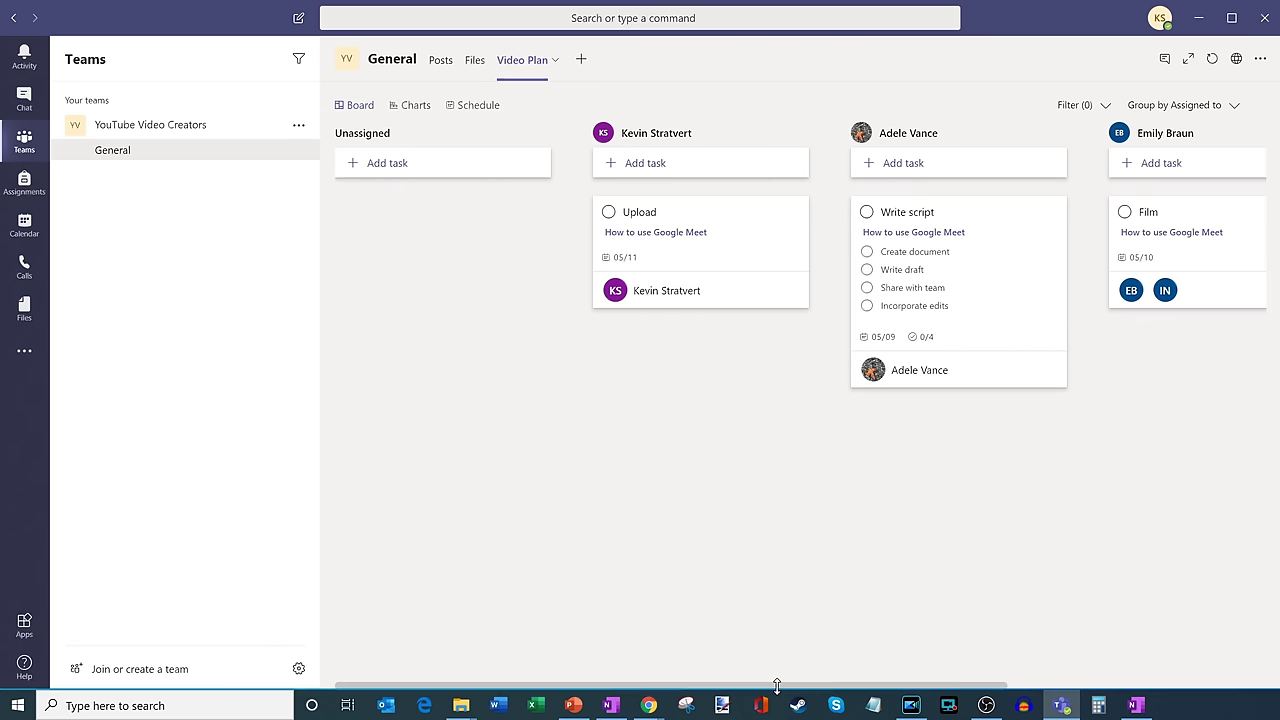
drag(778, 686, 646, 671)
drag(958, 690, 655, 660)
- Group the board's tasks by Progress and look through the Not started tasks
click(1218, 106)
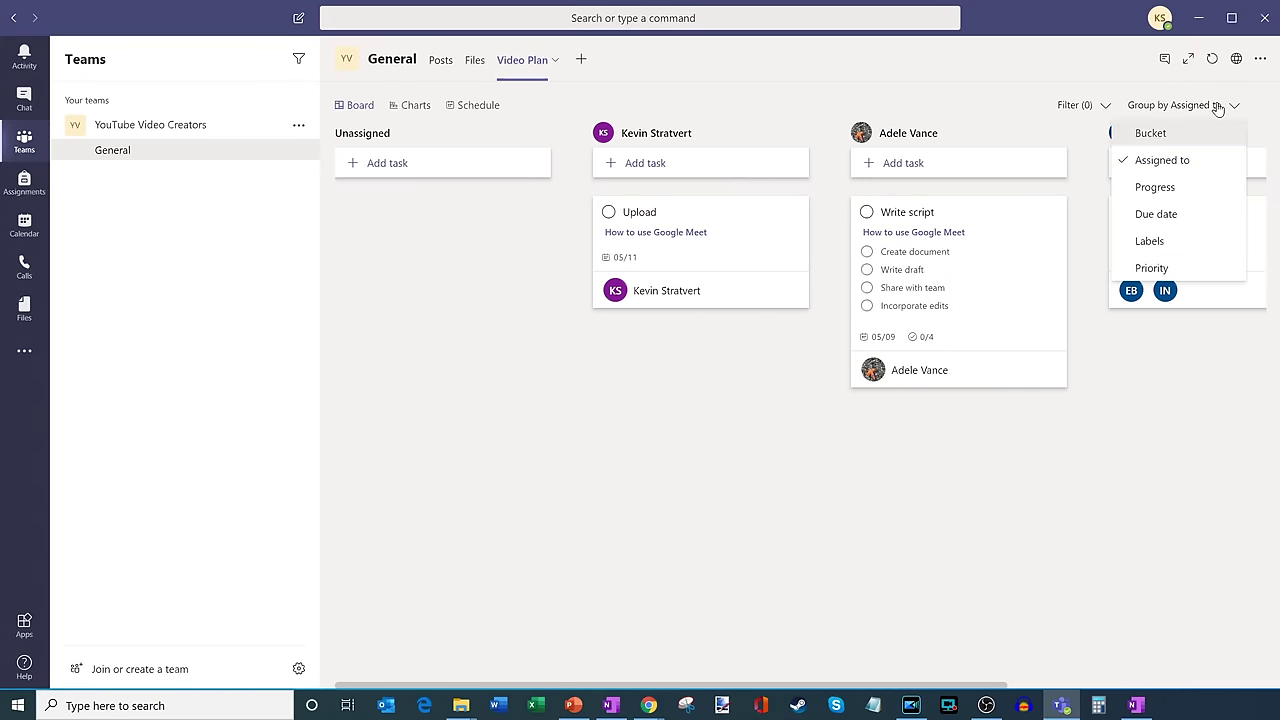
click(1203, 187)
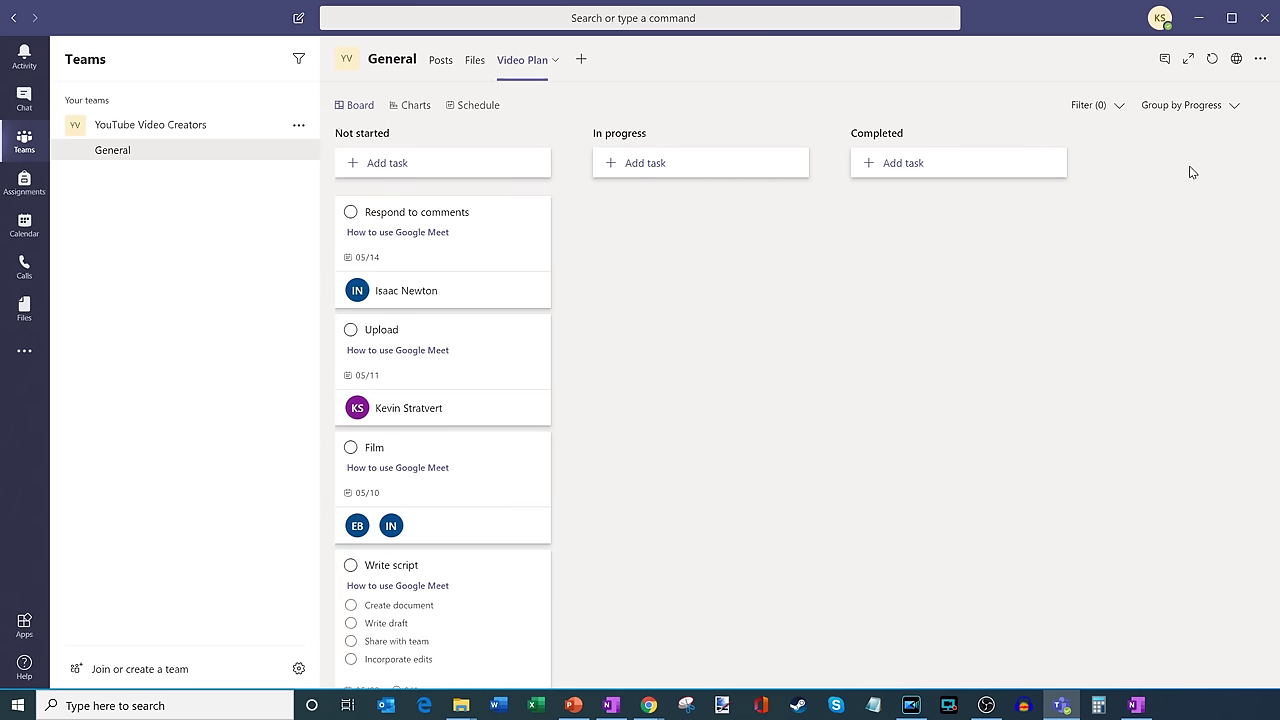
scroll(423, 371, down, 2)
scroll(449, 442, up, 2)
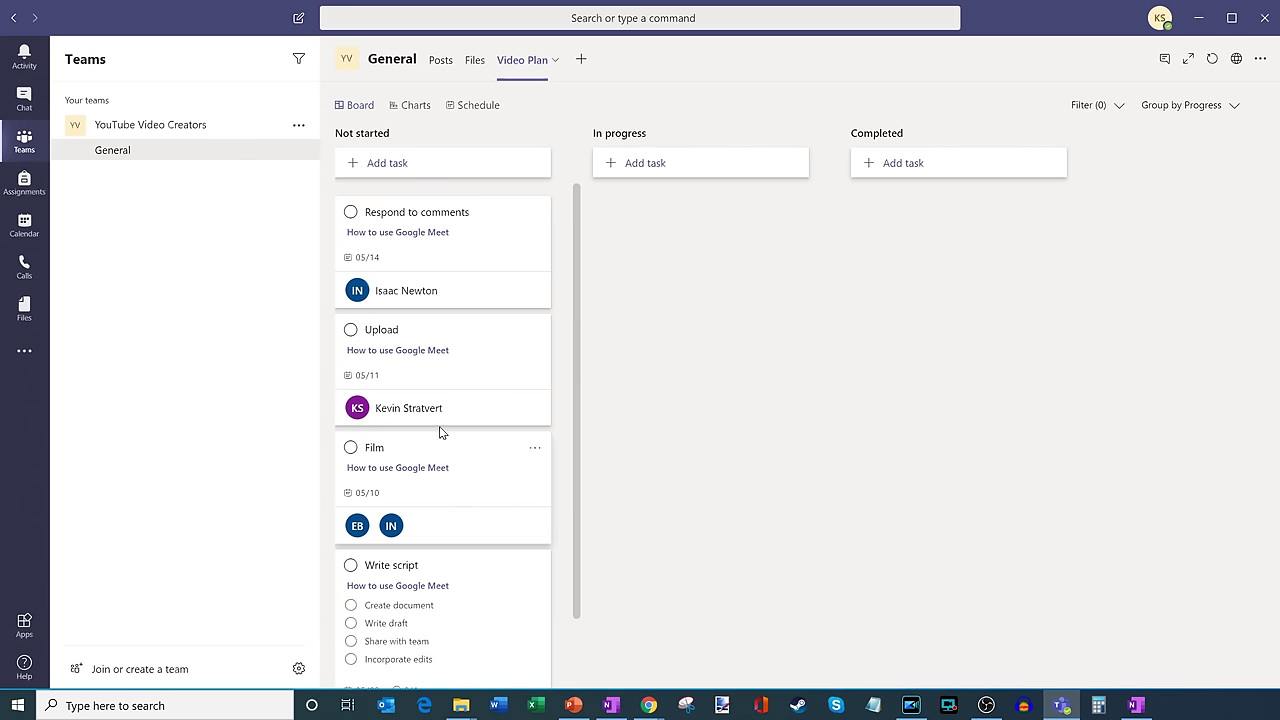
scroll(473, 330, down, 2)
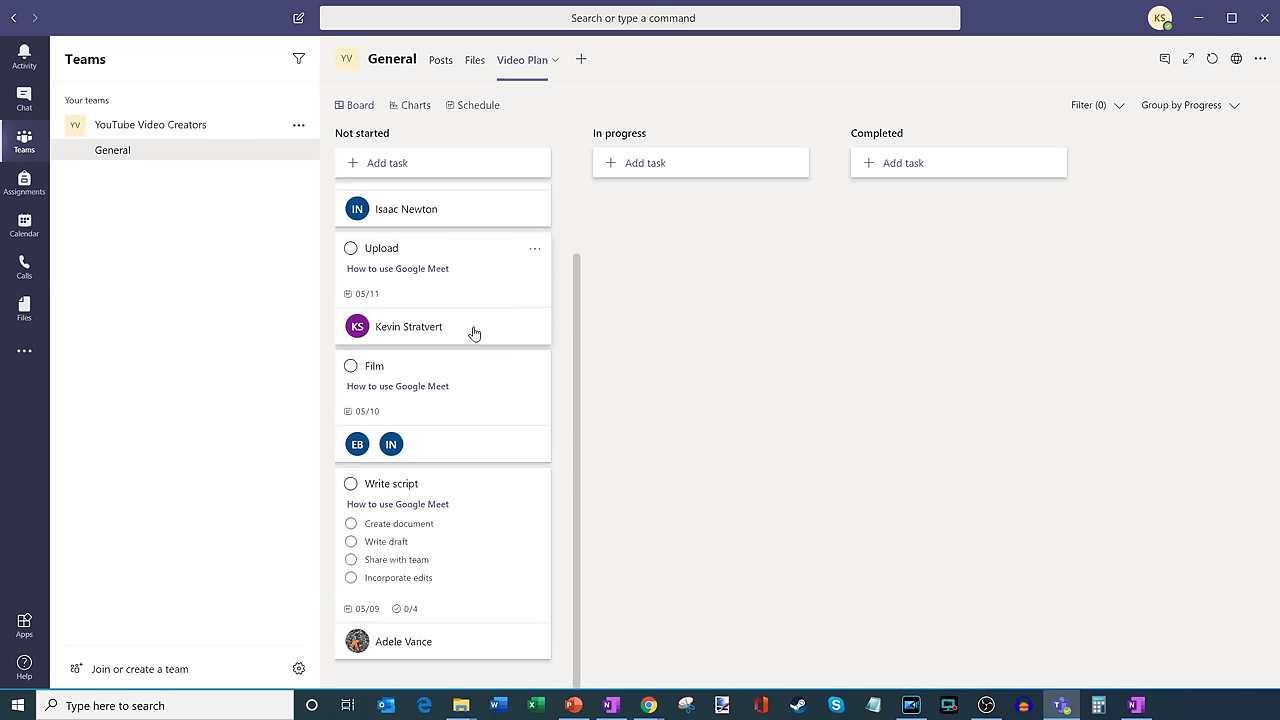
- Move the Write script task to In progress and complete its Create document and Write draft checklist items
drag(443, 489, 680, 251)
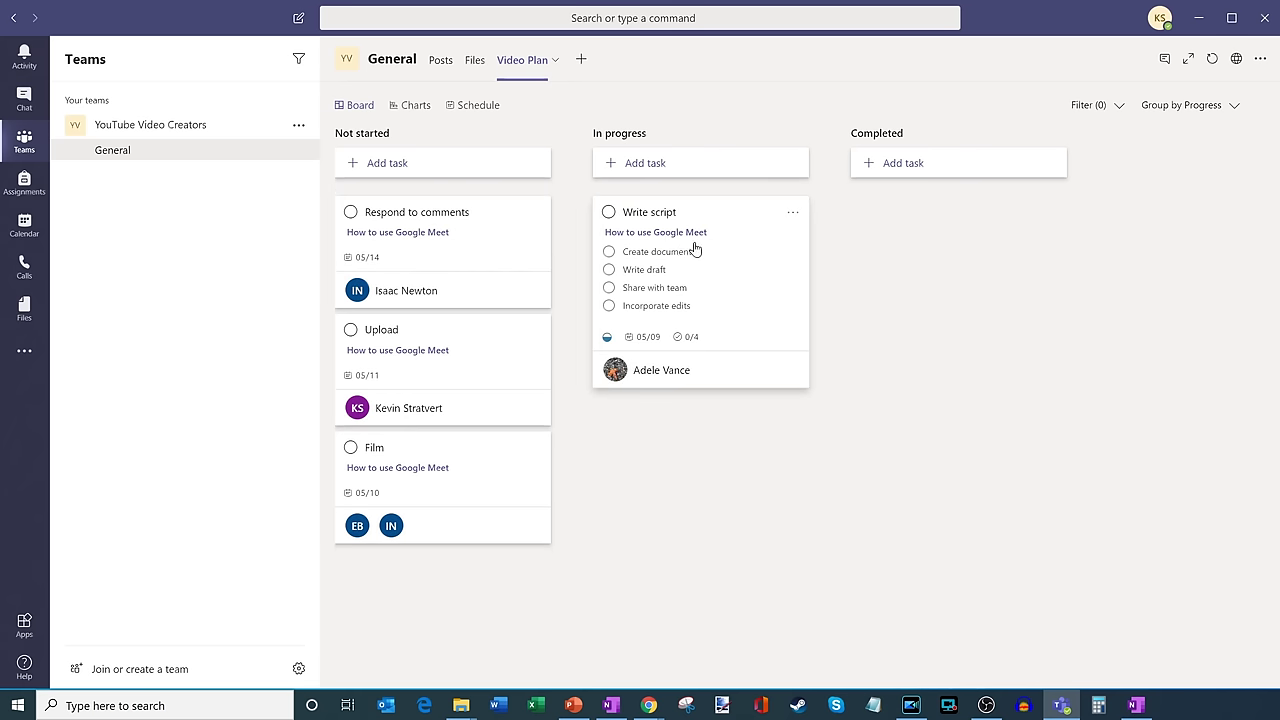
click(608, 251)
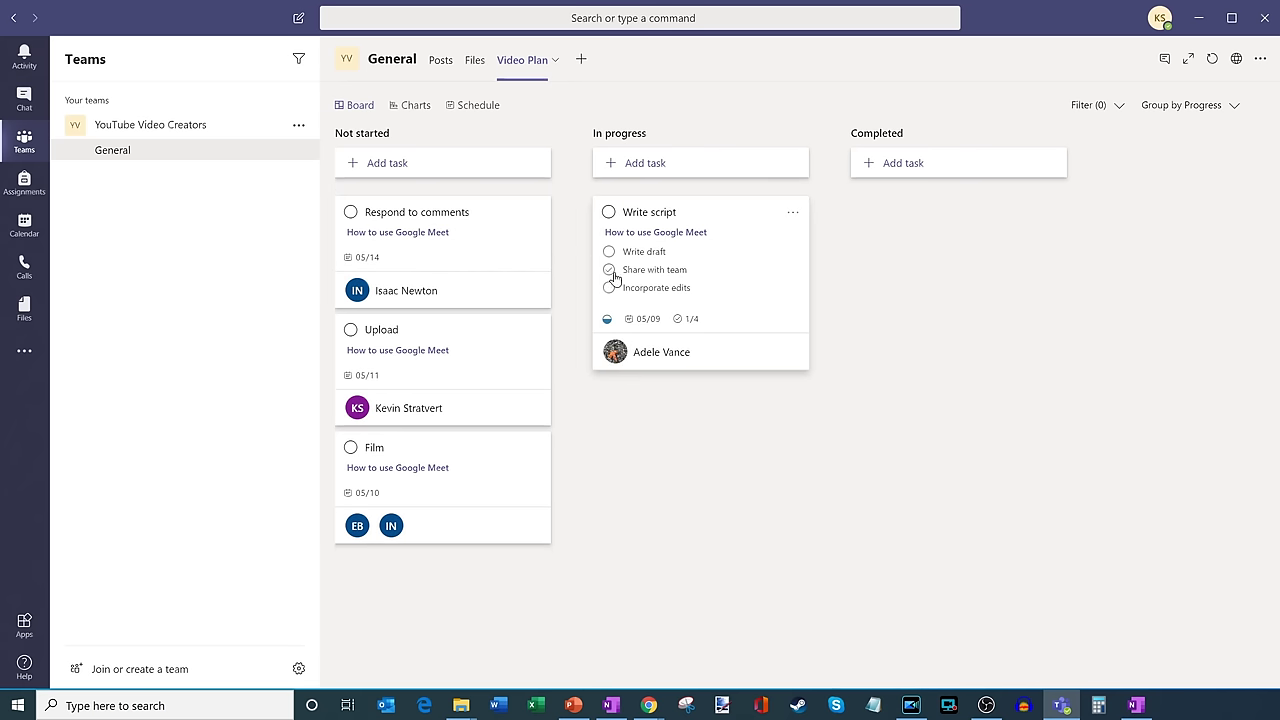
click(608, 251)
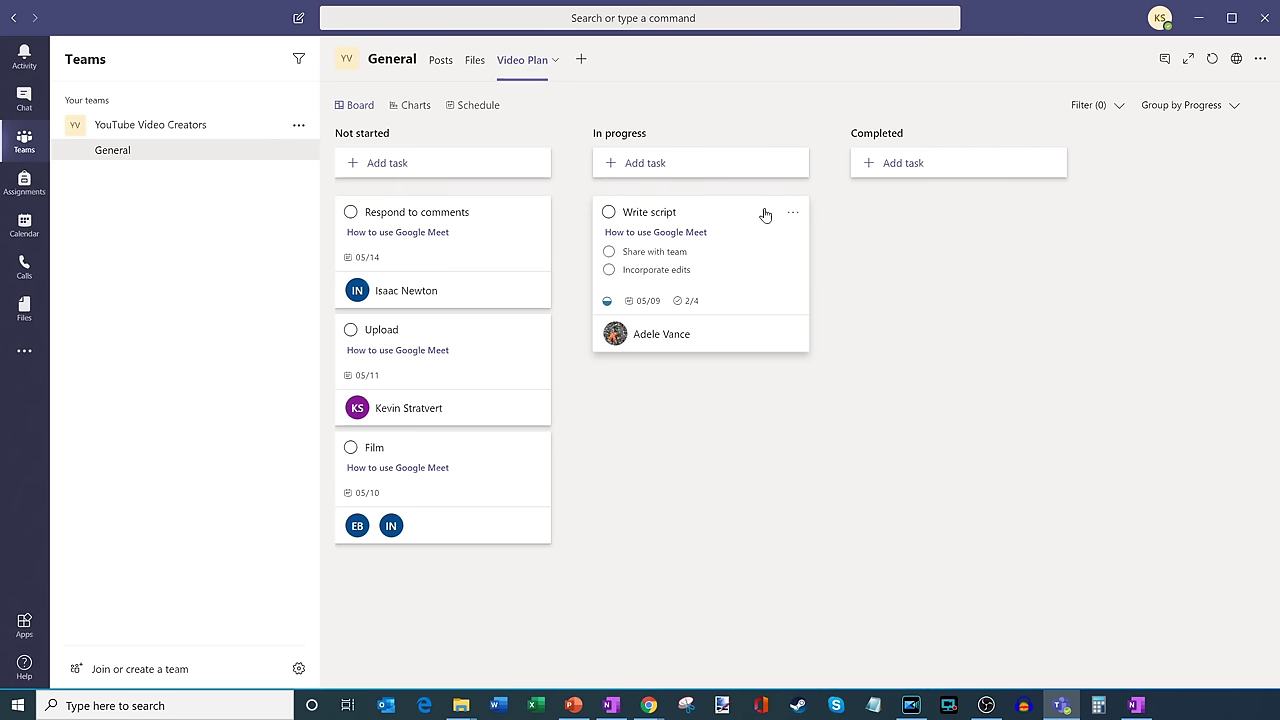
- Move Write script to Completed with its Share with team and Incorporate edits items checked off, and move Film to In progress
drag(760, 215, 923, 183)
drag(660, 215, 913, 200)
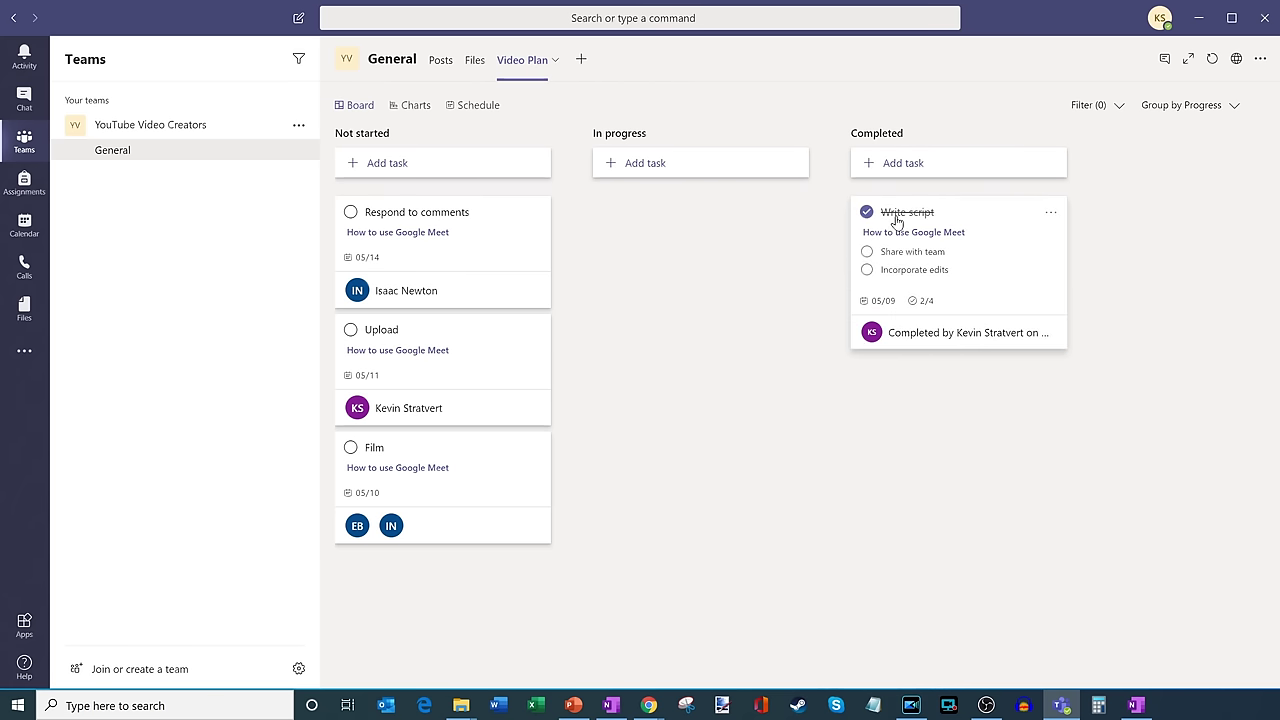
click(867, 252)
click(867, 252)
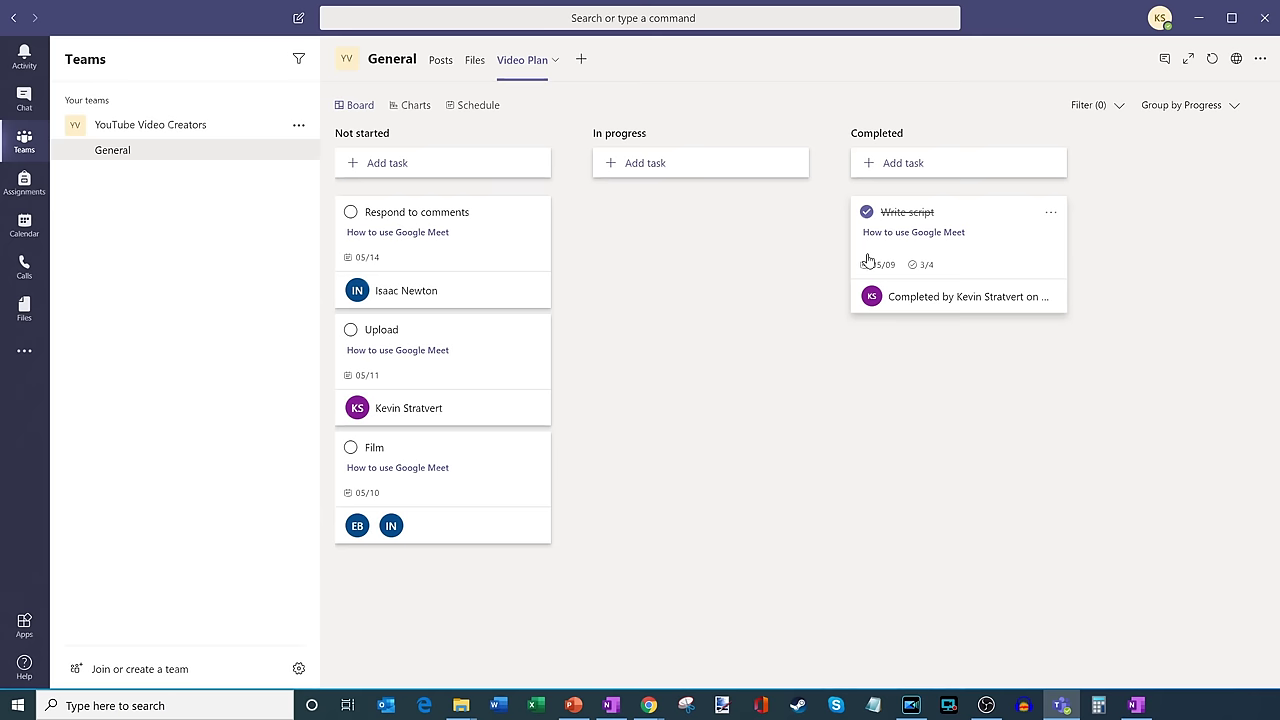
drag(505, 440, 671, 214)
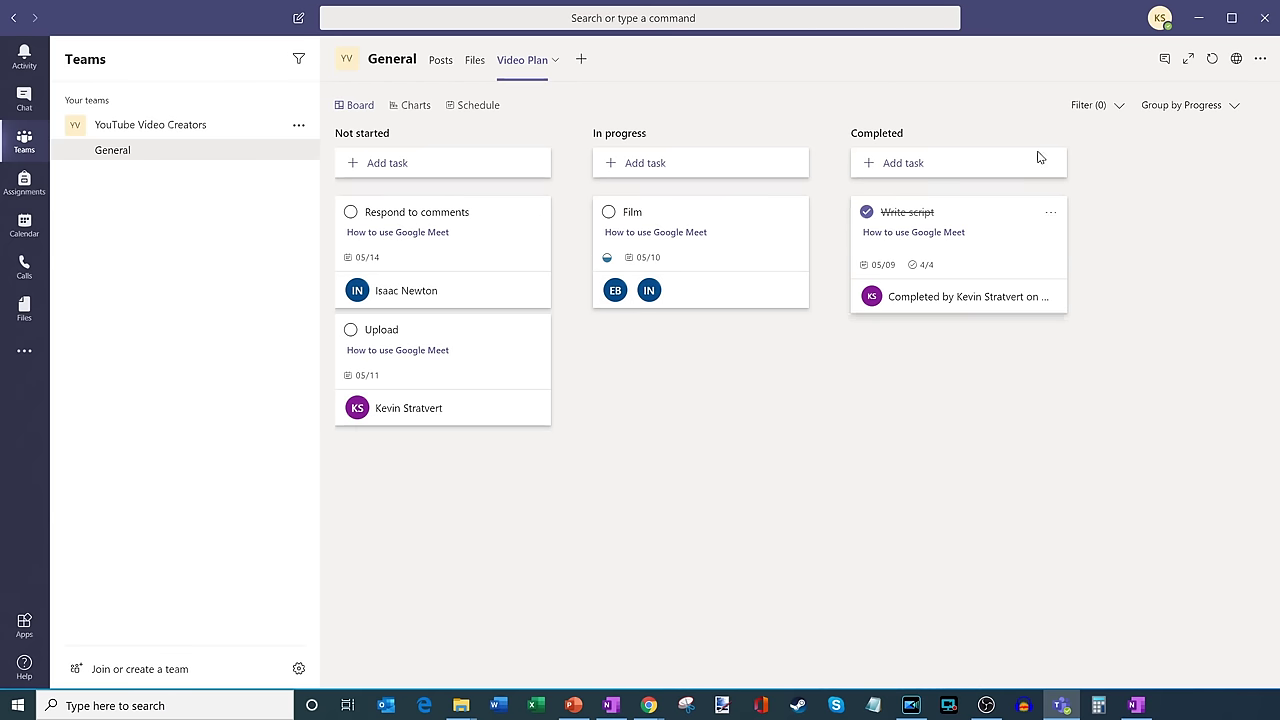
- Group the board's tasks by Due date and expand the completed tasks under This week
click(1184, 109)
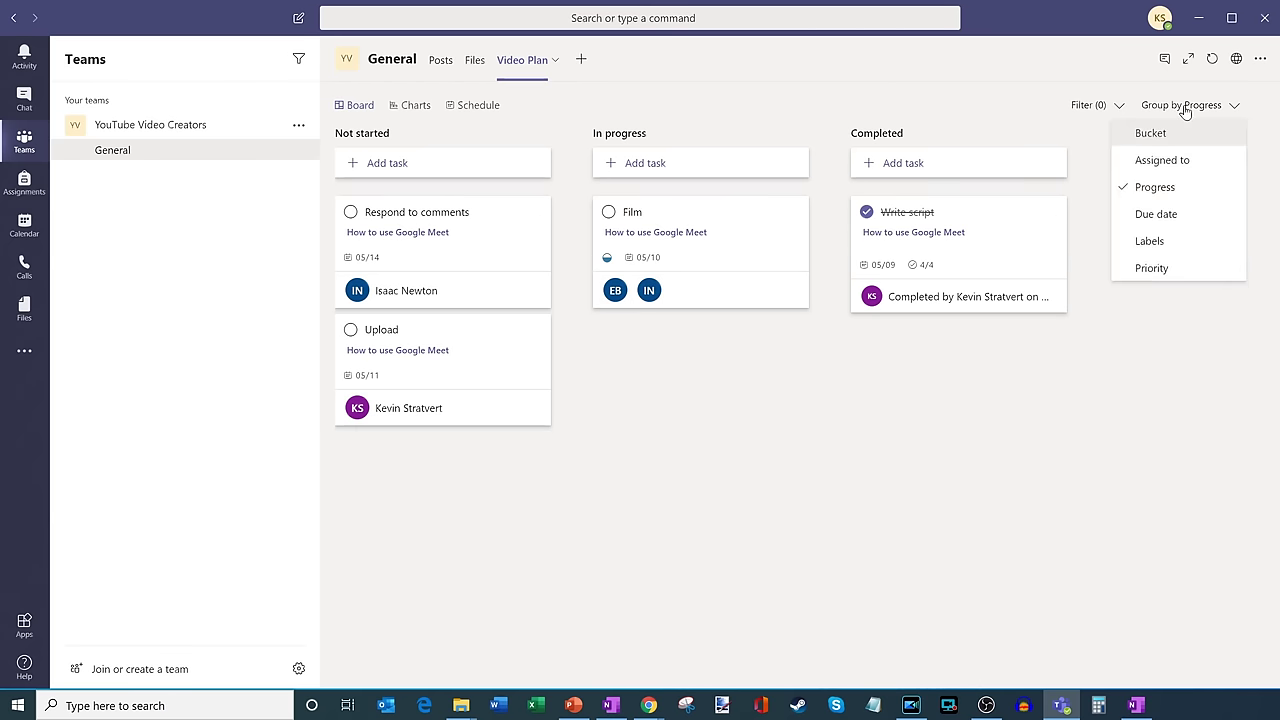
click(1157, 214)
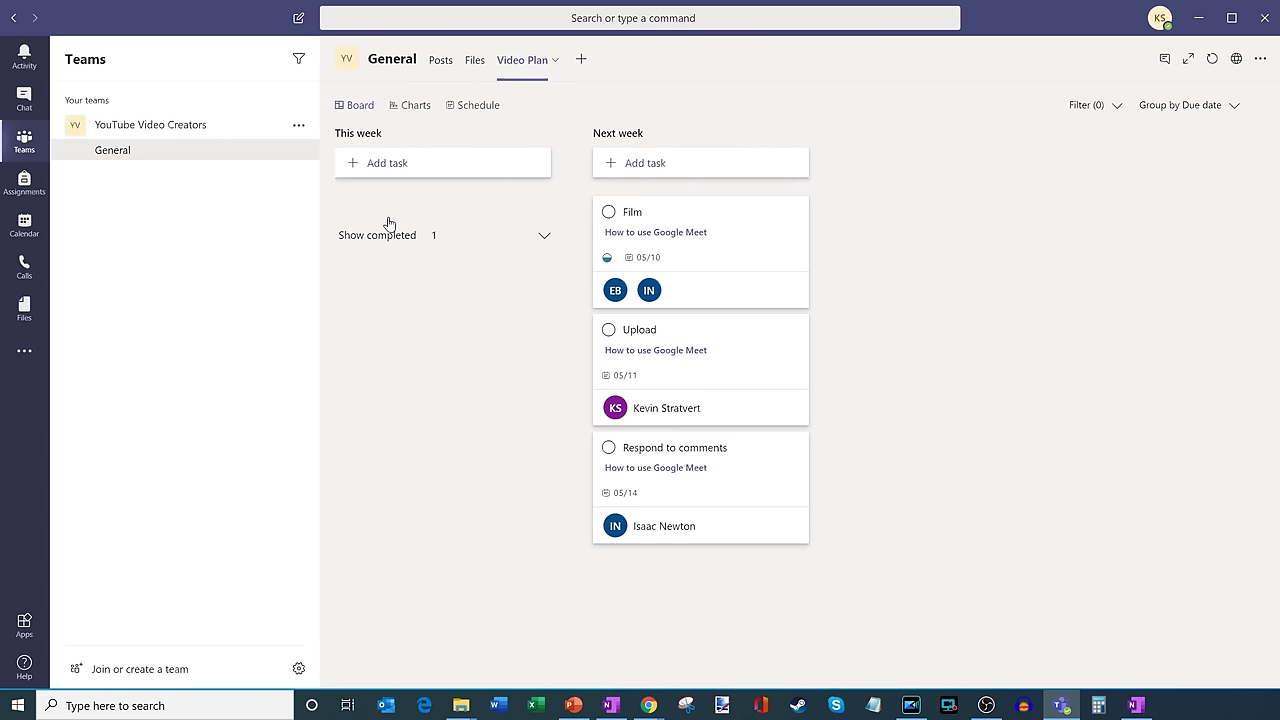
click(544, 236)
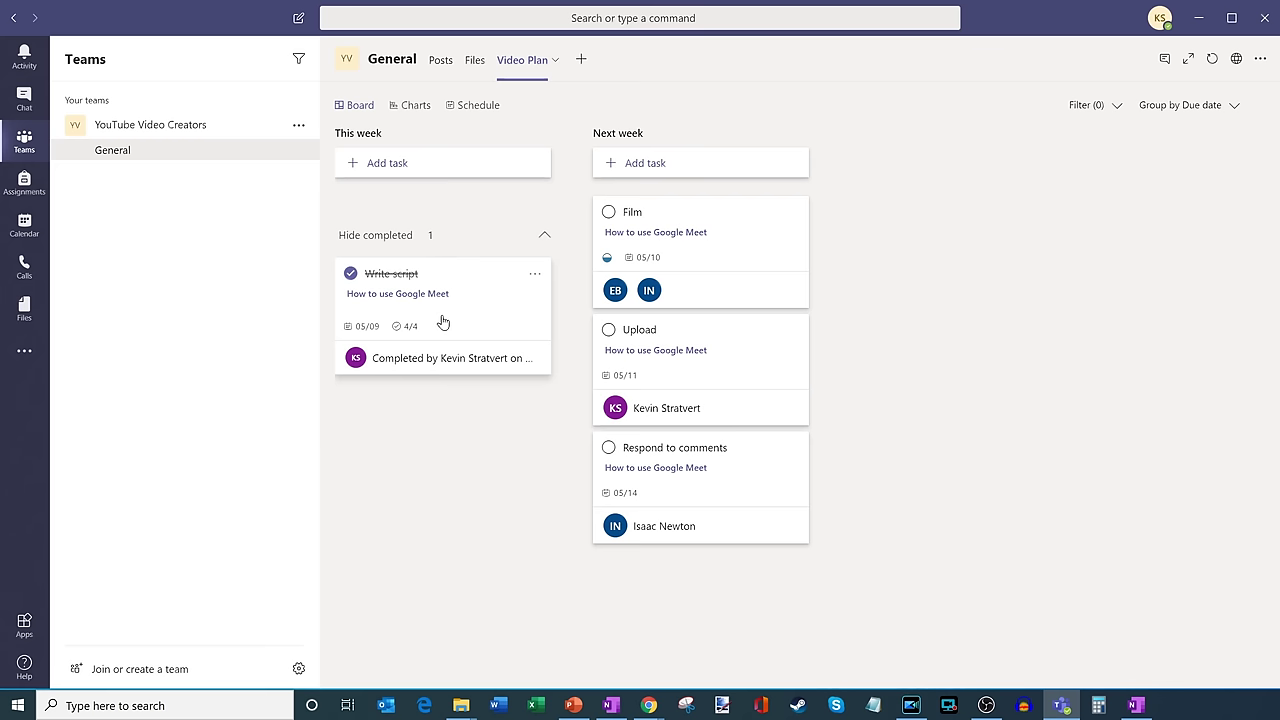
- View the board grouped by Labels and by Priority, then restore the grouping by Bucket
click(1212, 108)
click(1186, 243)
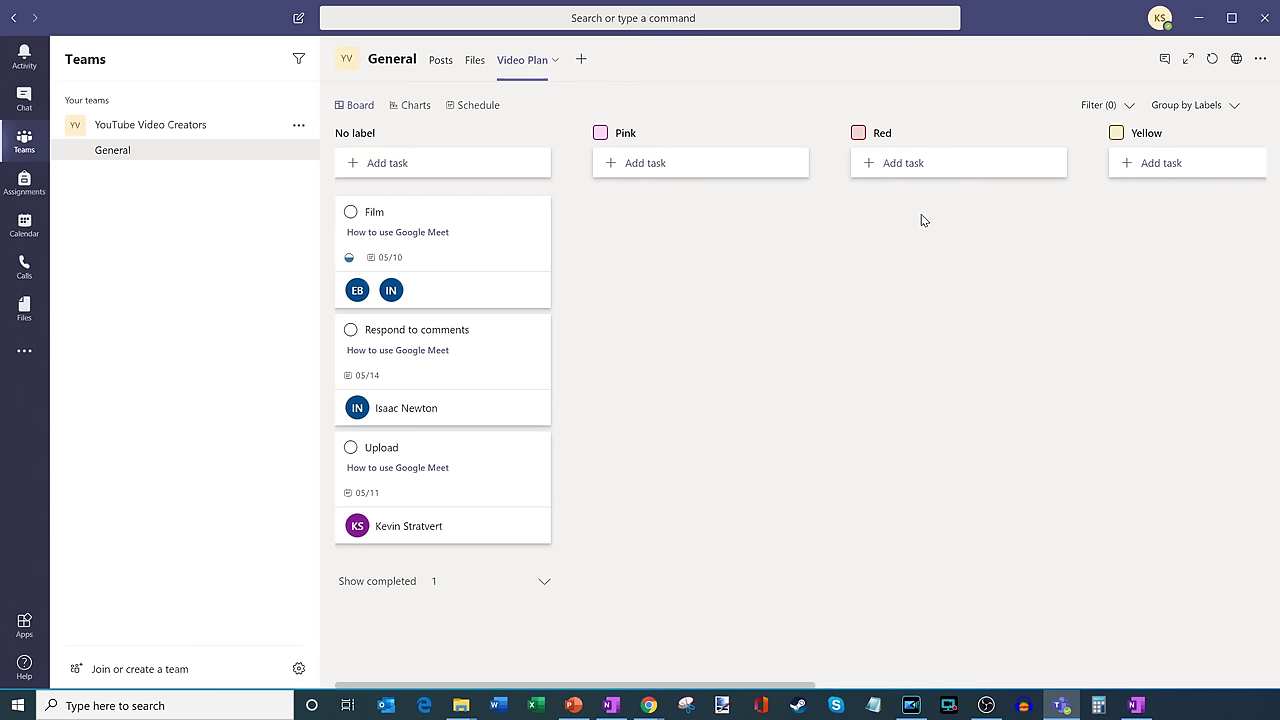
click(1189, 106)
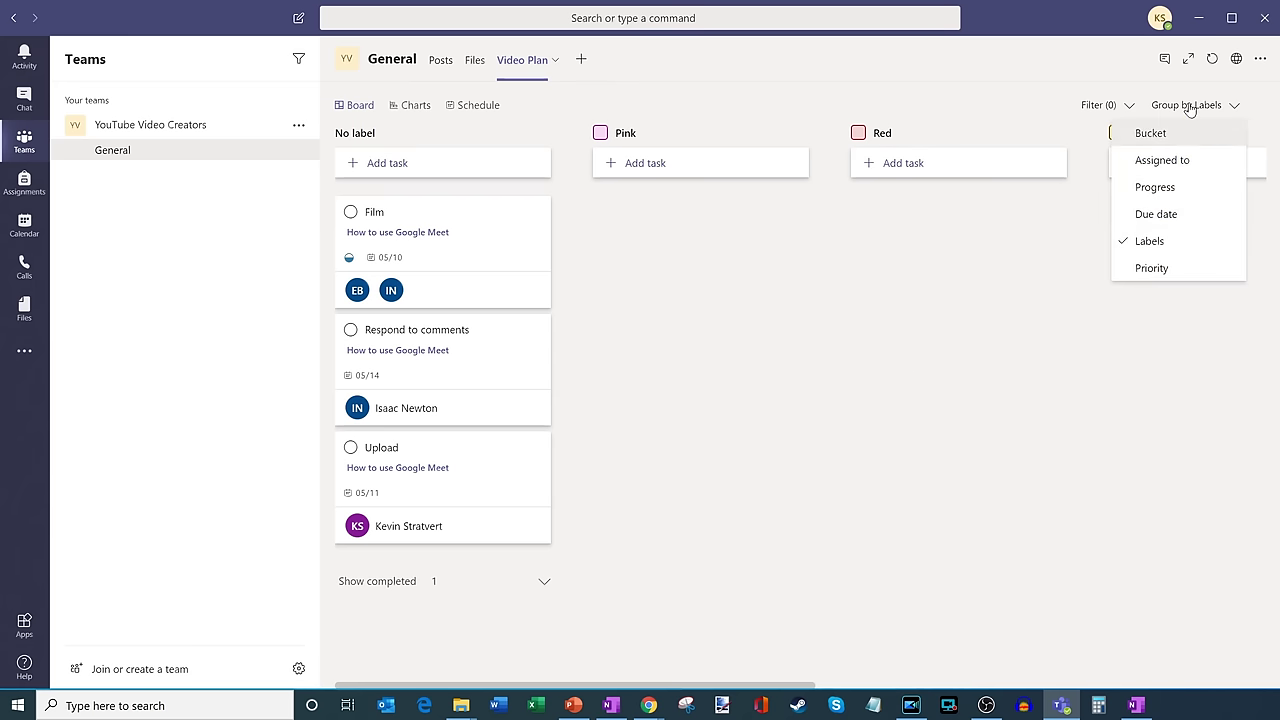
click(1165, 263)
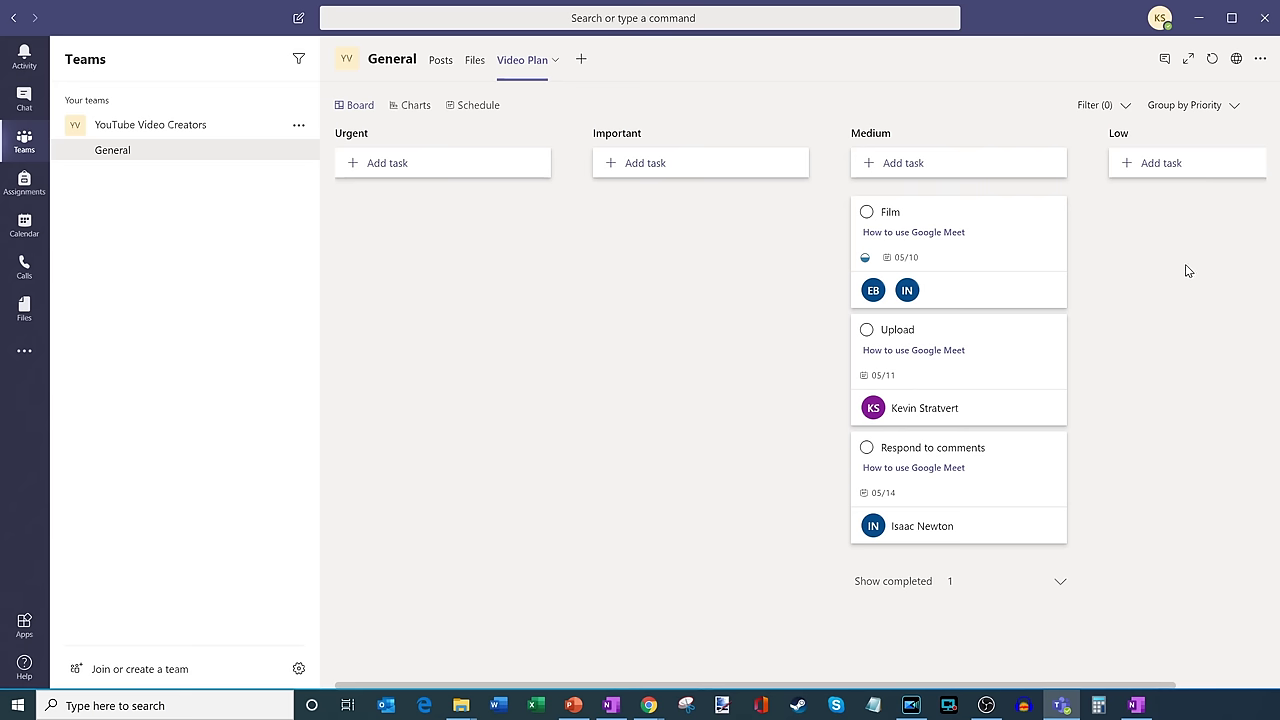
click(1193, 103)
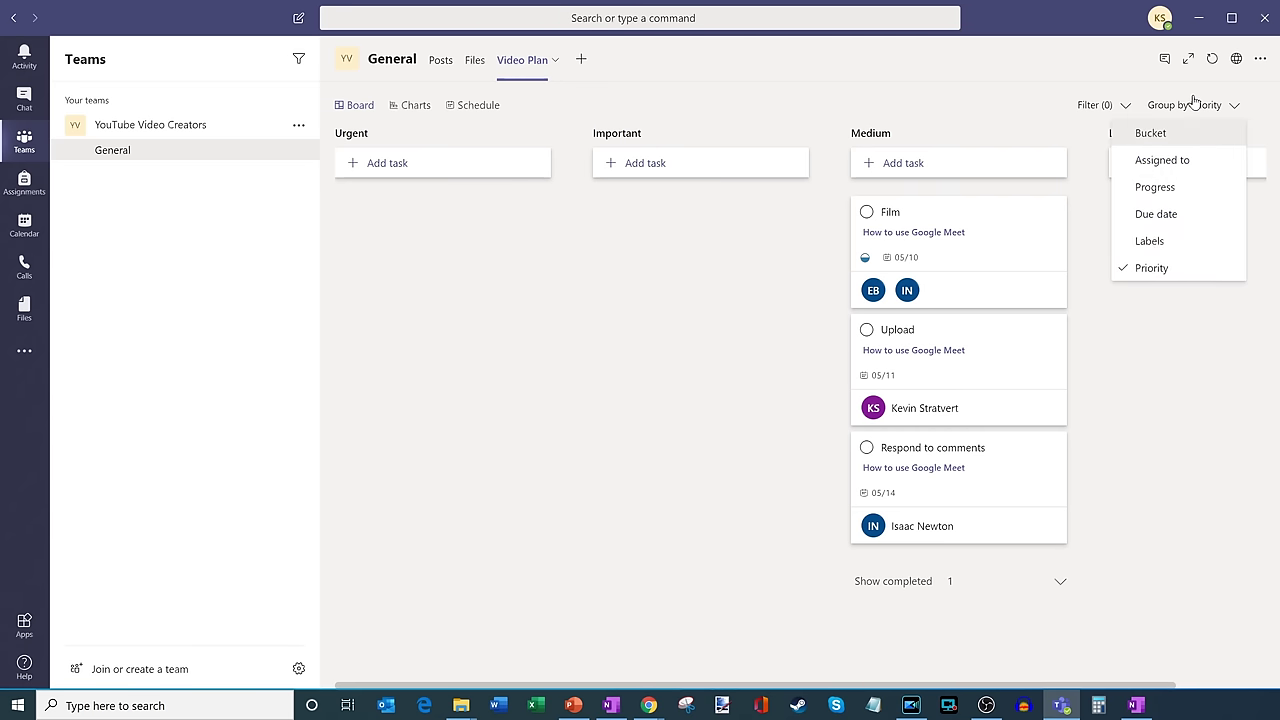
click(1194, 135)
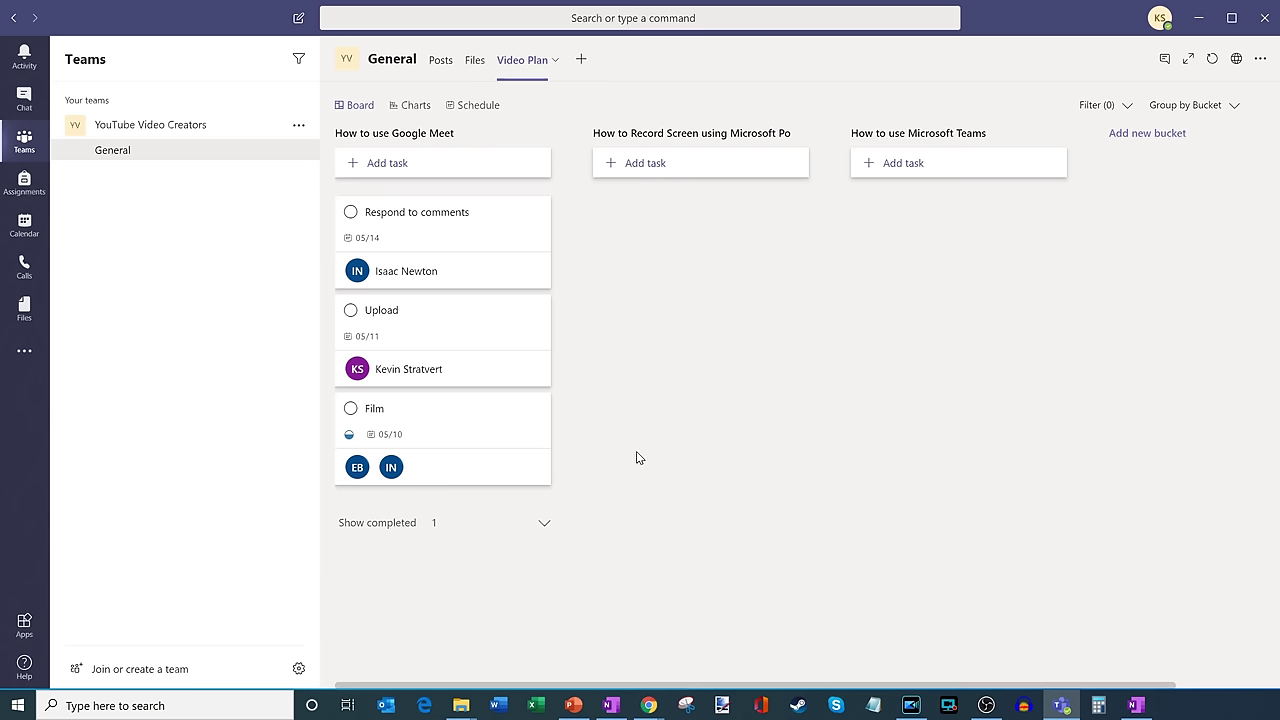
- Switch to the Office 365 home page in Chrome, open Planner from it and widen the browser window
mouse_move(649, 703)
click(688, 650)
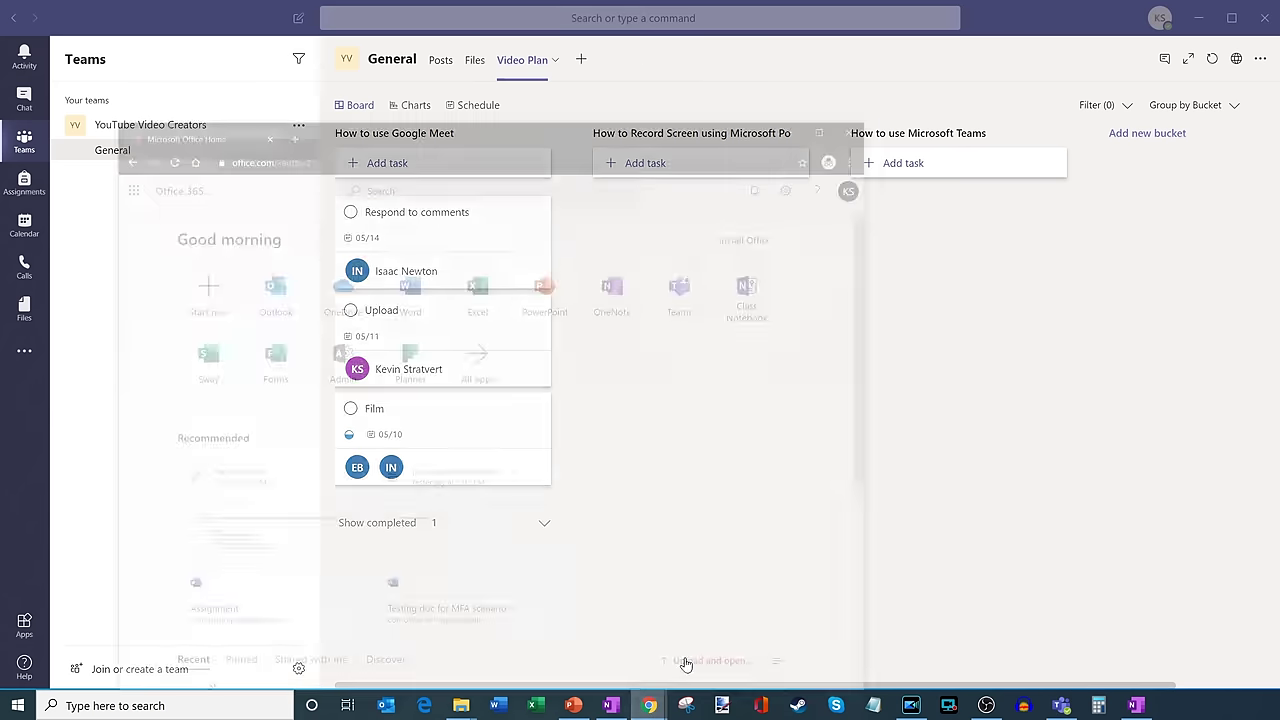
drag(624, 19, 846, 19)
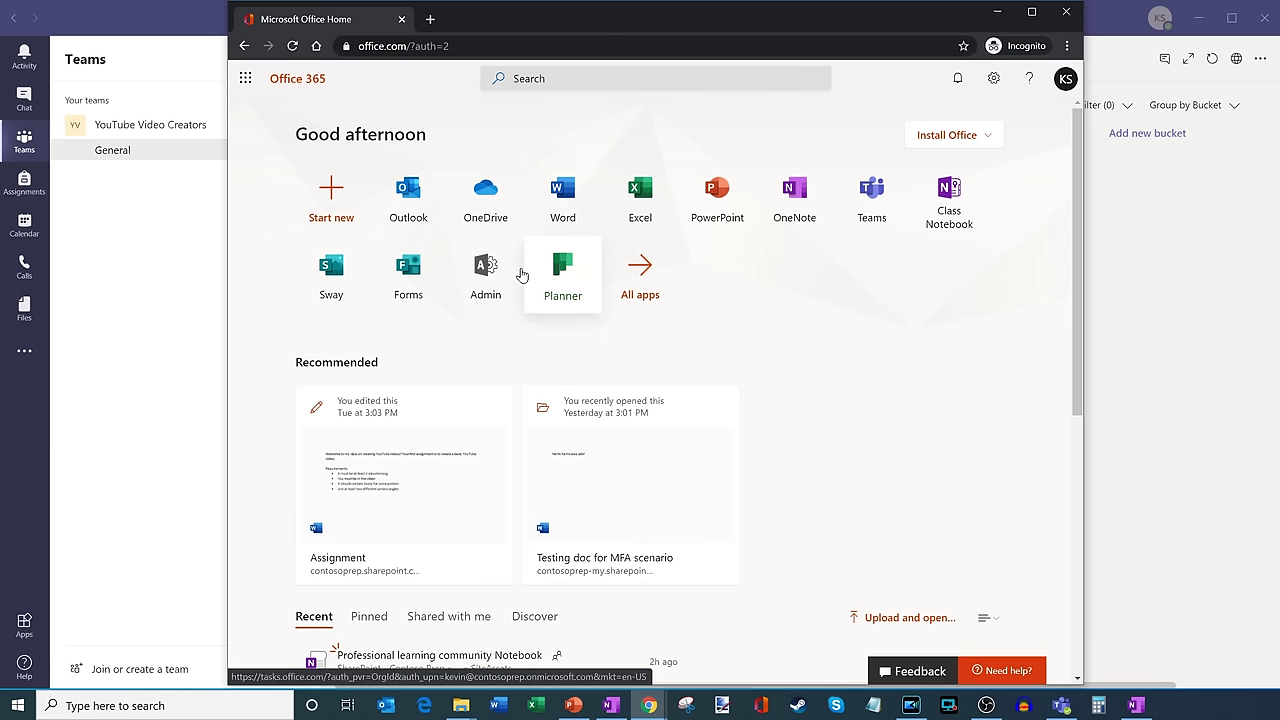
click(586, 270)
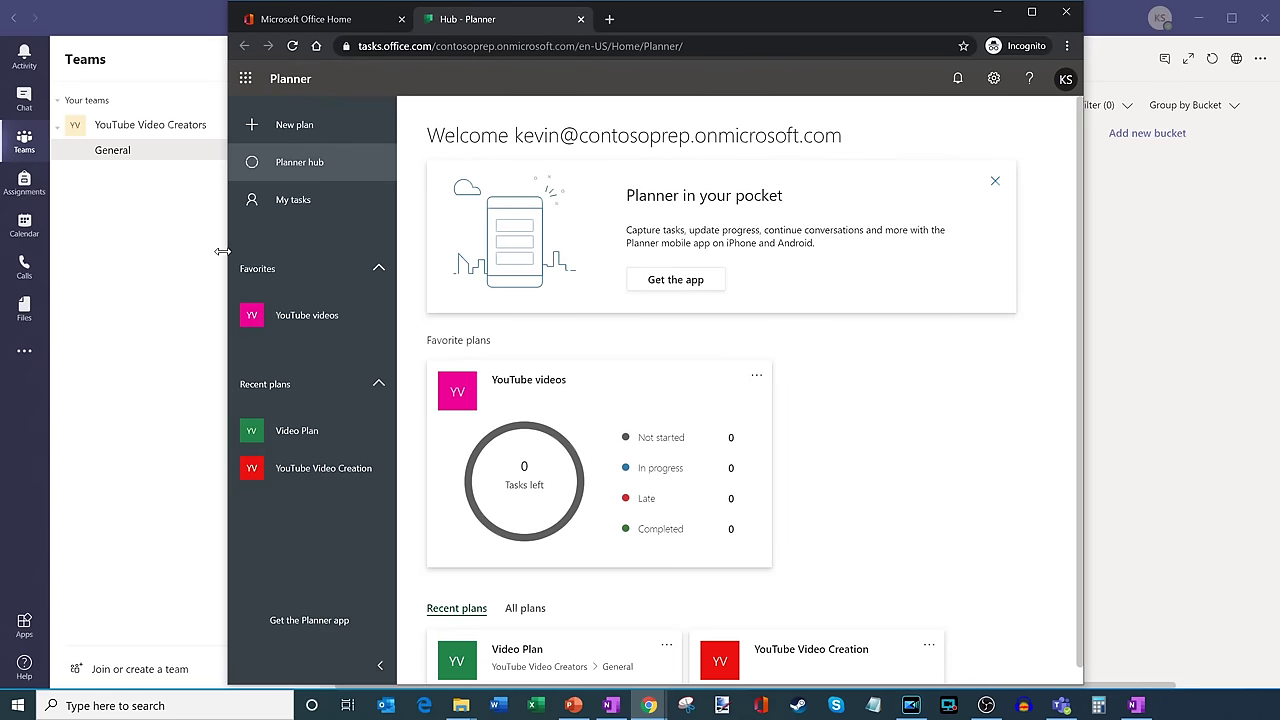
drag(221, 251, 106, 250)
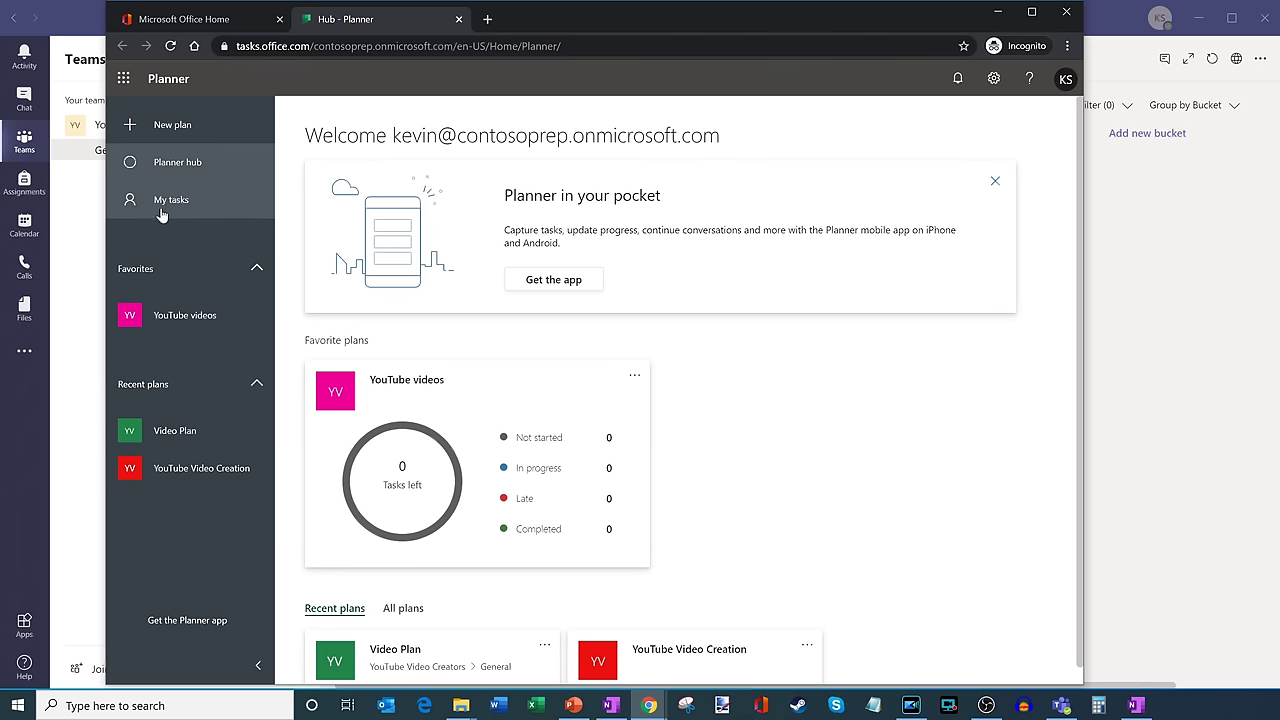
- Review My tasks in Planner across its board, charts and schedule views, ending on the board
click(197, 205)
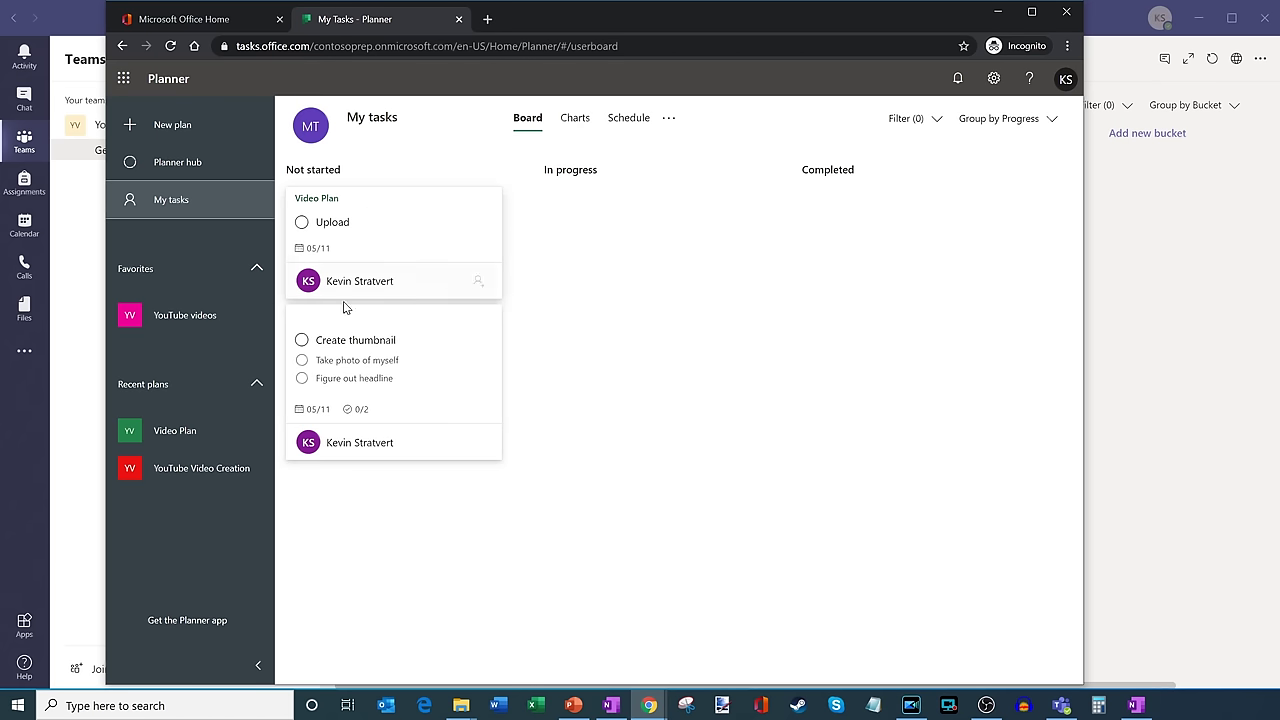
click(574, 120)
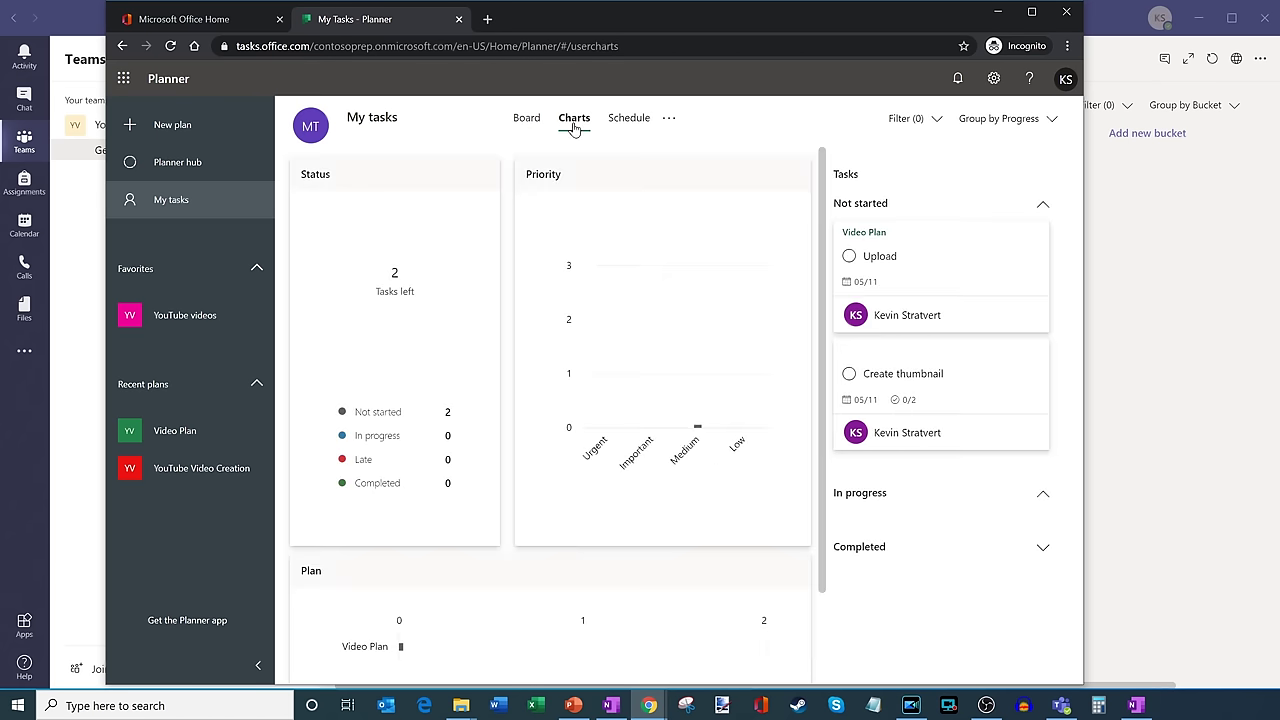
click(626, 118)
click(527, 120)
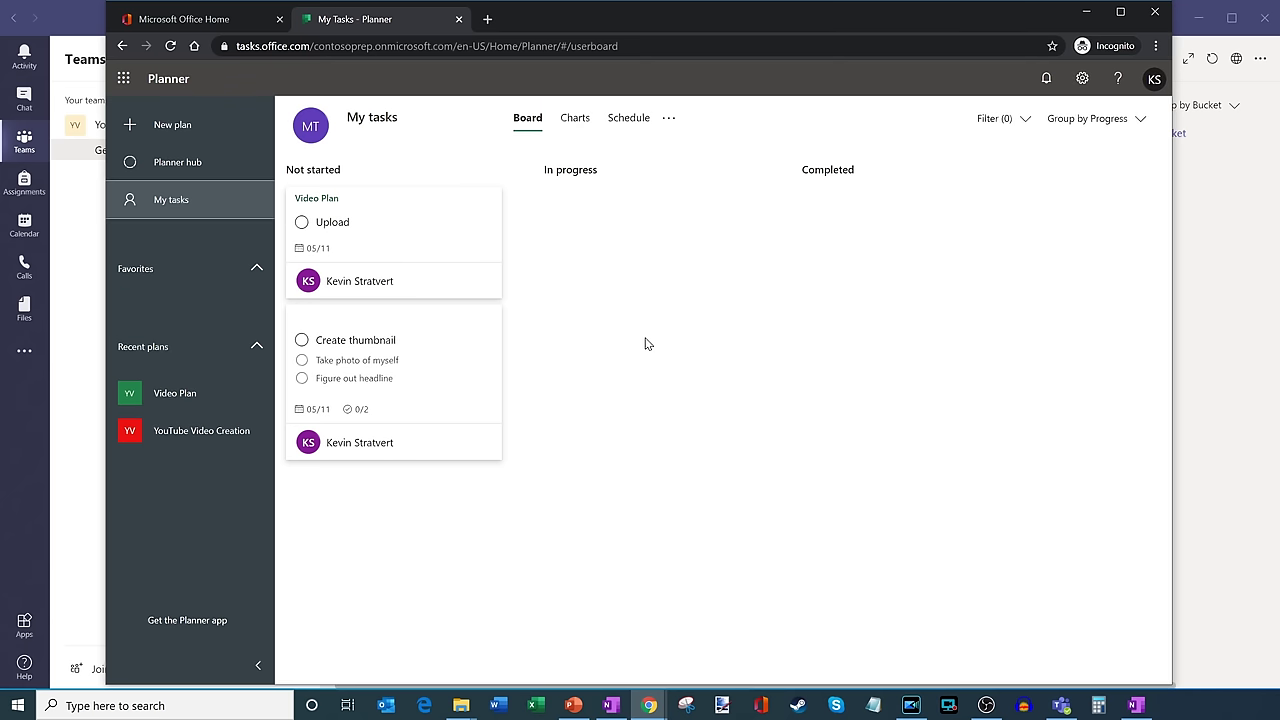
- Open the Video Plan in Planner and display its additional plan options
click(201, 405)
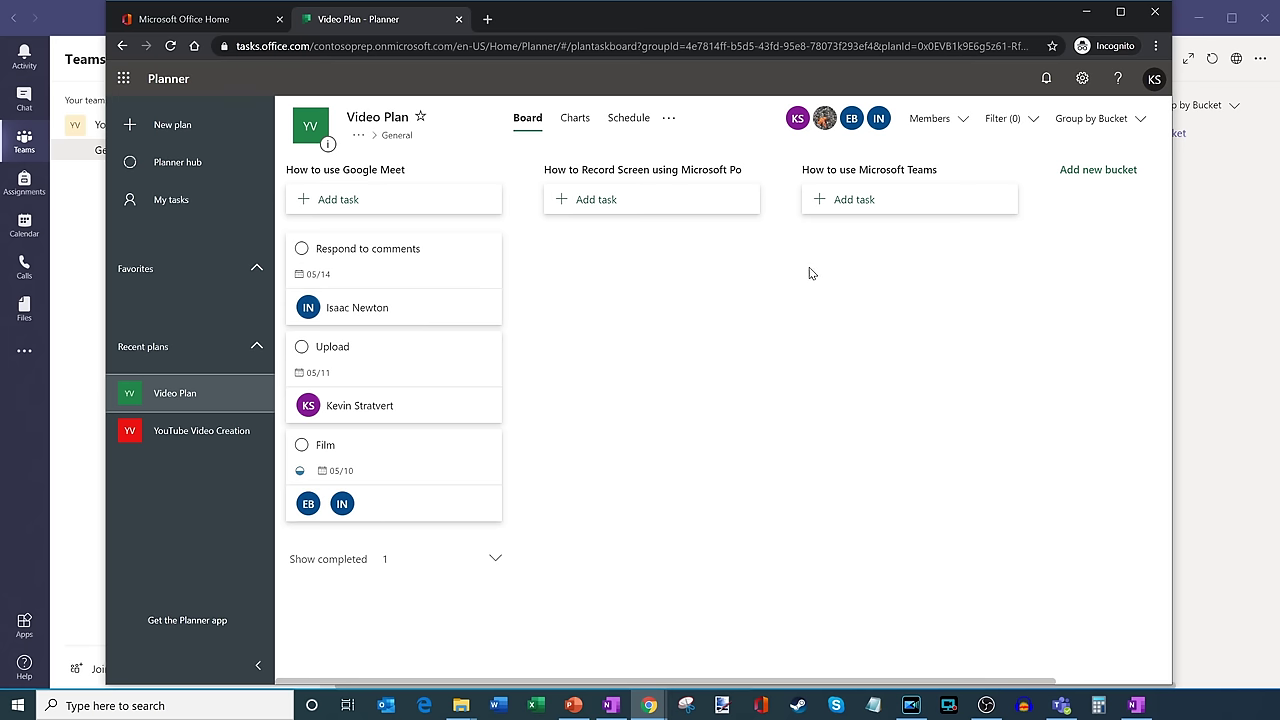
click(668, 120)
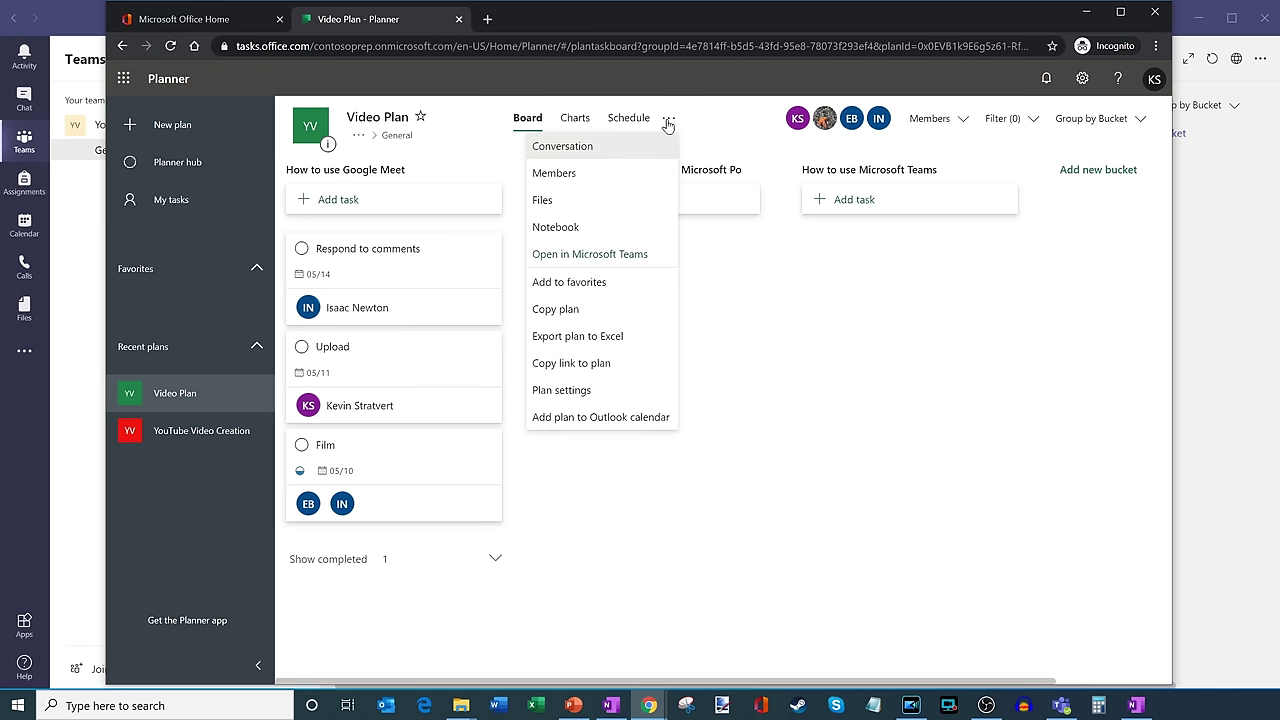